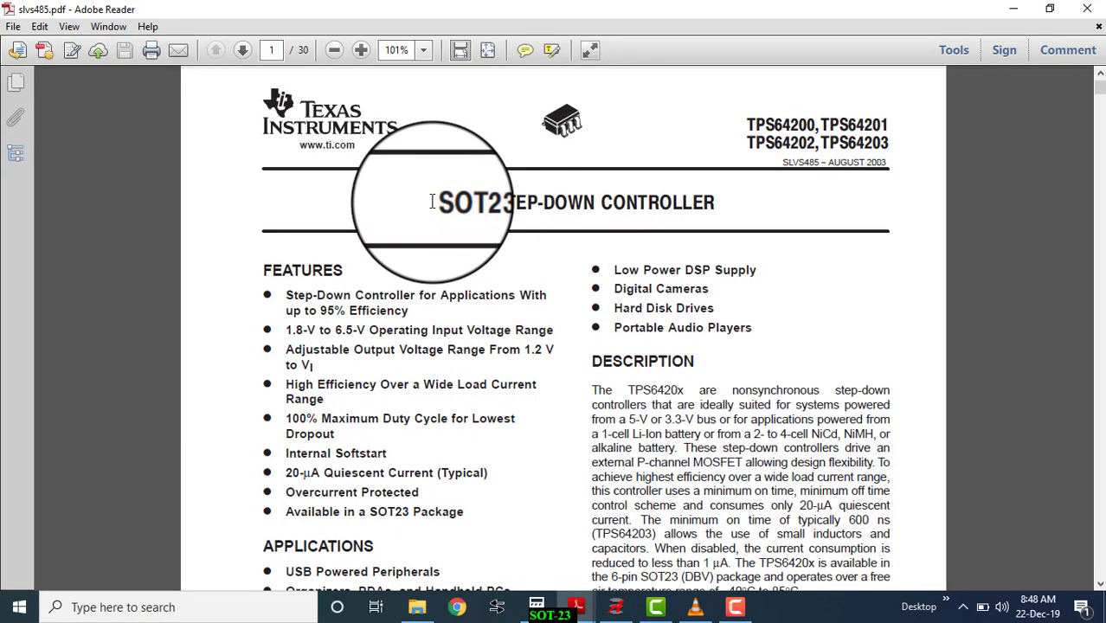
# Review the SOT-23 package drawing and land pattern on pages 27–28 of slvs485.pdf, then minimize Reader
pyautogui.doubleClick(459, 202)
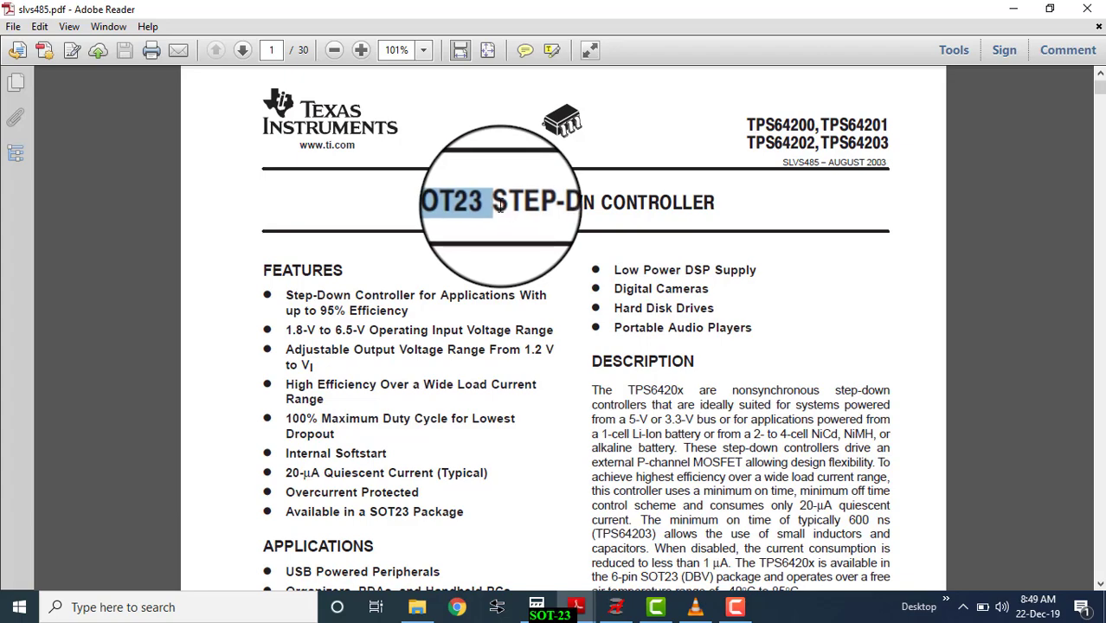
pyautogui.scroll(-20, 499, 206)
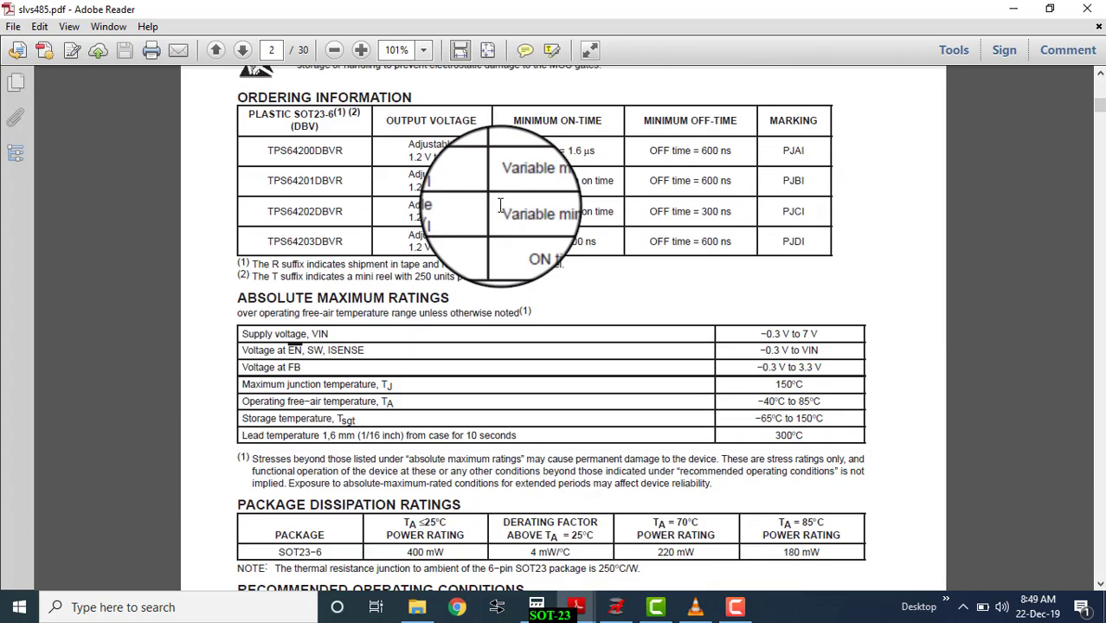
pyautogui.moveTo(1097, 87); pyautogui.dragTo(891, 137)
pyautogui.scroll(-5, 341, 246)
pyautogui.scroll(-1, 341, 255)
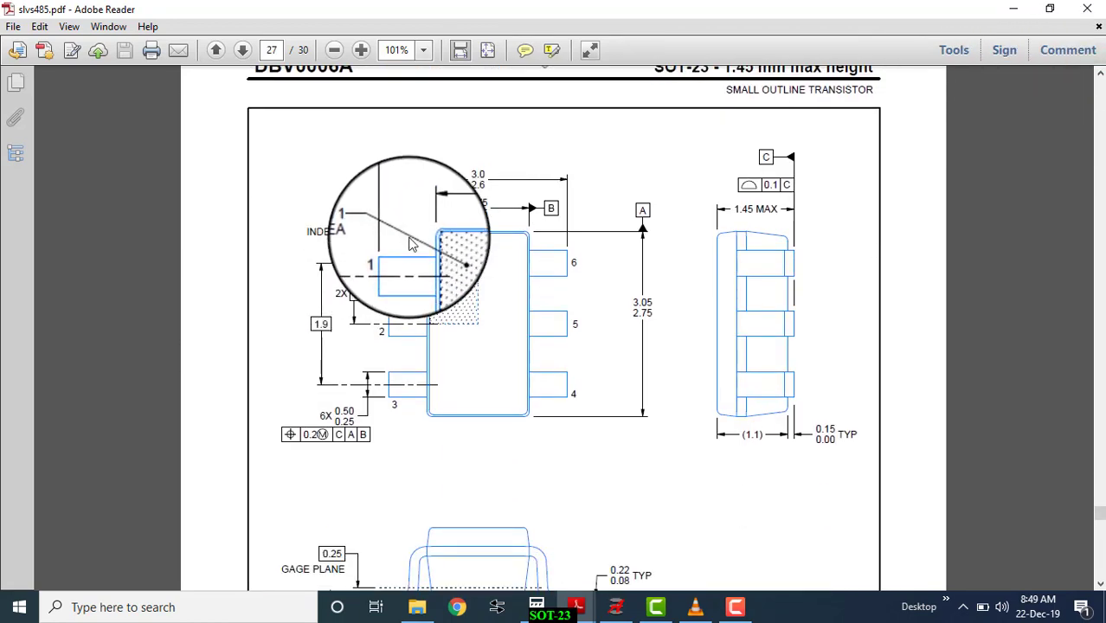
pyautogui.scroll(-20, 412, 245)
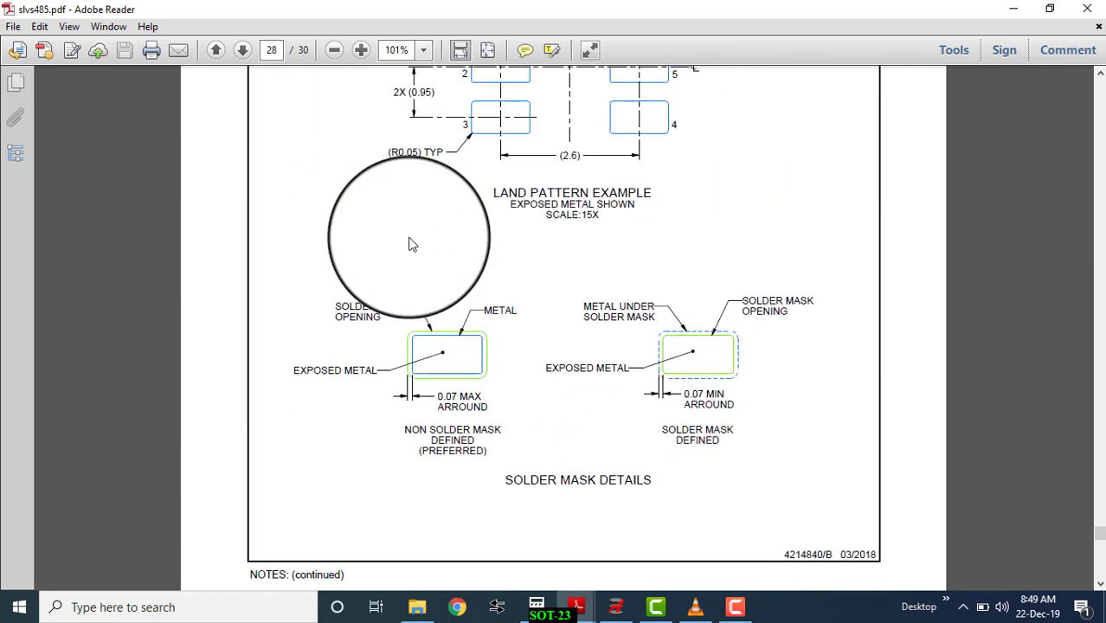
pyautogui.scroll(3, 519, 205)
pyautogui.scroll(1, 537, 209)
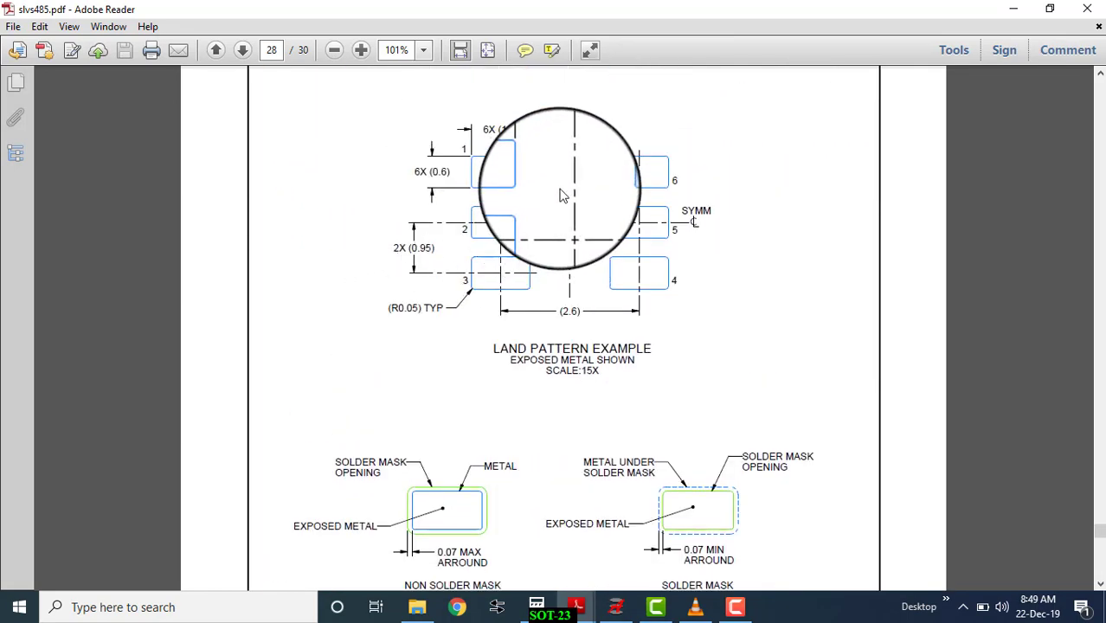
pyautogui.click(430, 137)
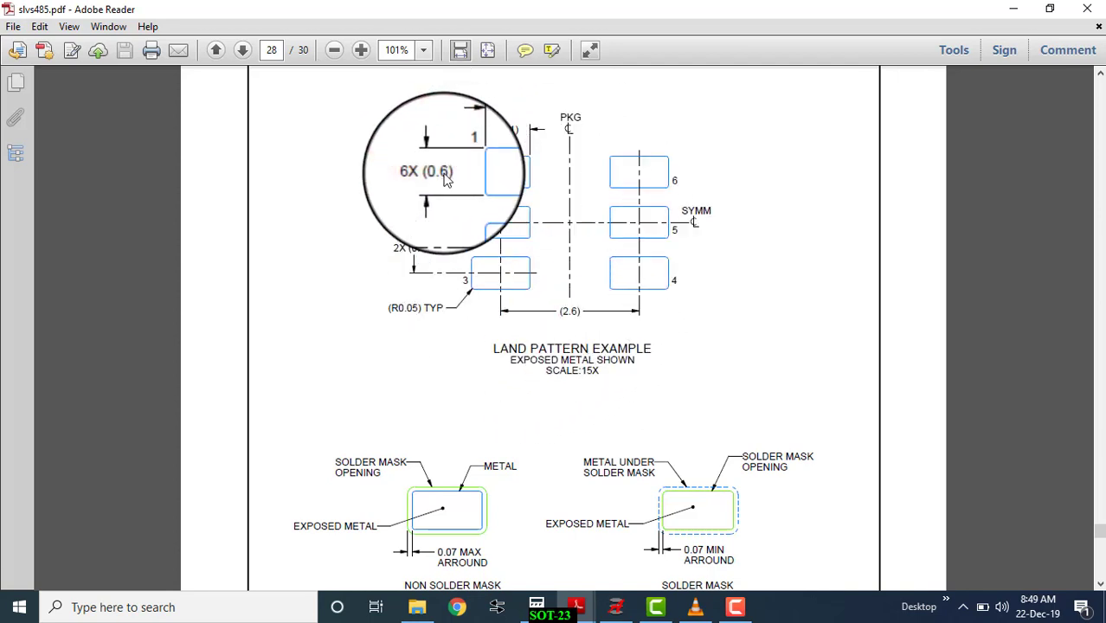
# Launch PCB Editor from the desktop as Allegro PCB Design XL (legacy)
pyautogui.press('super+d')
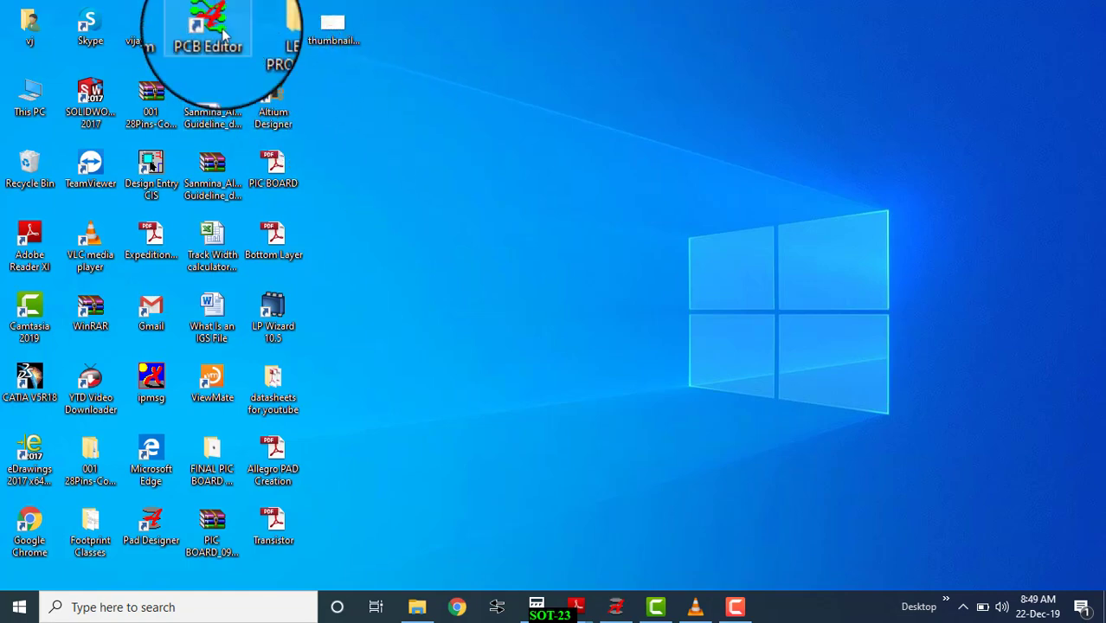
pyautogui.click(222, 32)
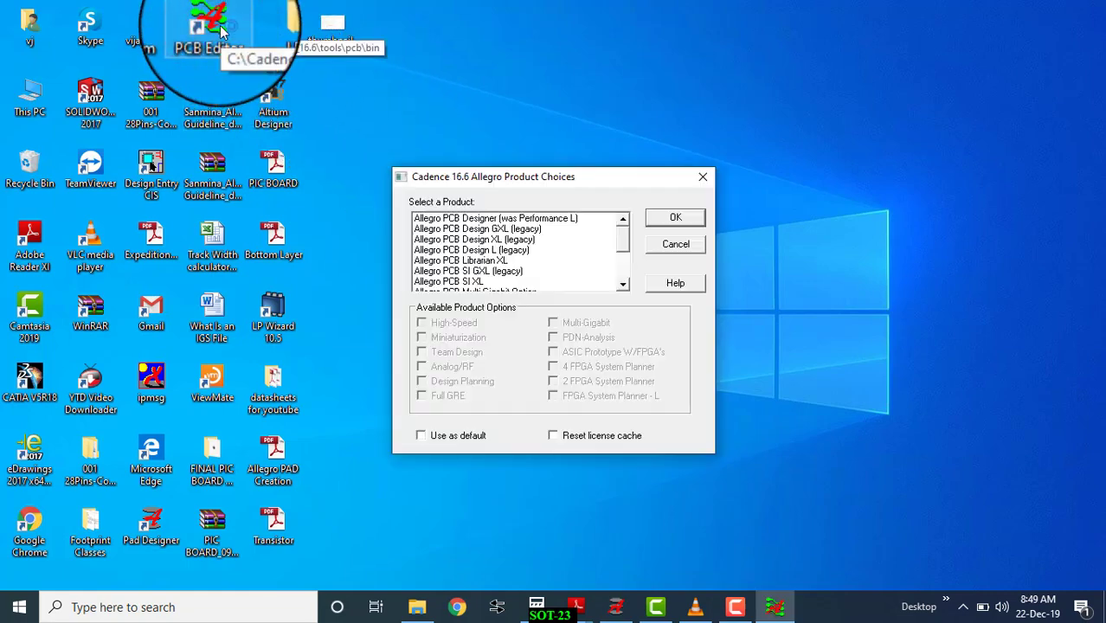
pyautogui.click(495, 241)
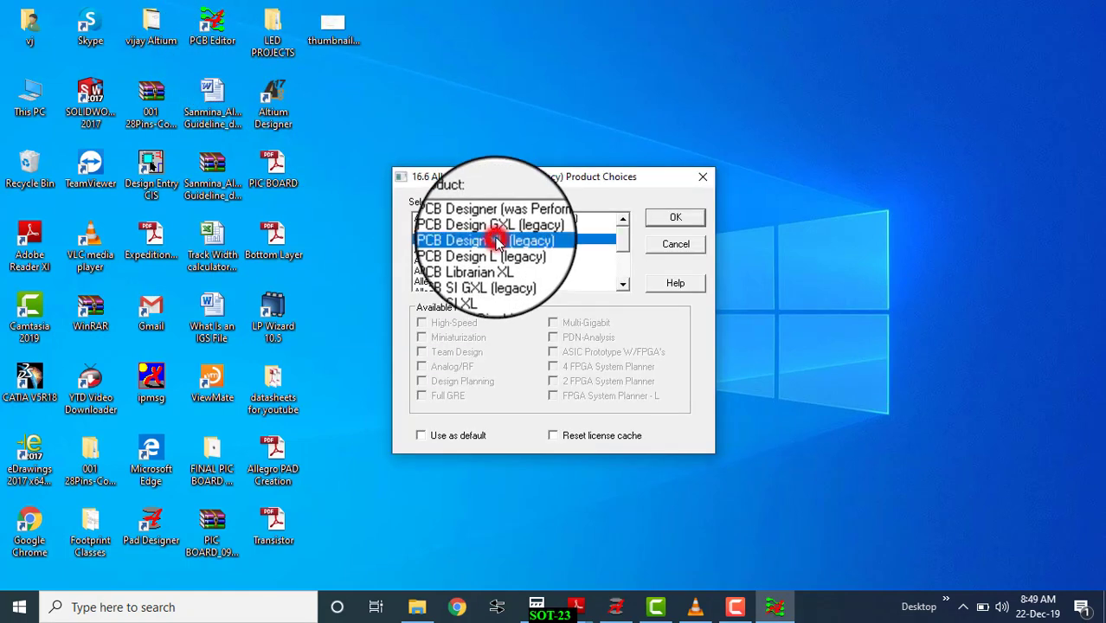
pyautogui.click(674, 219)
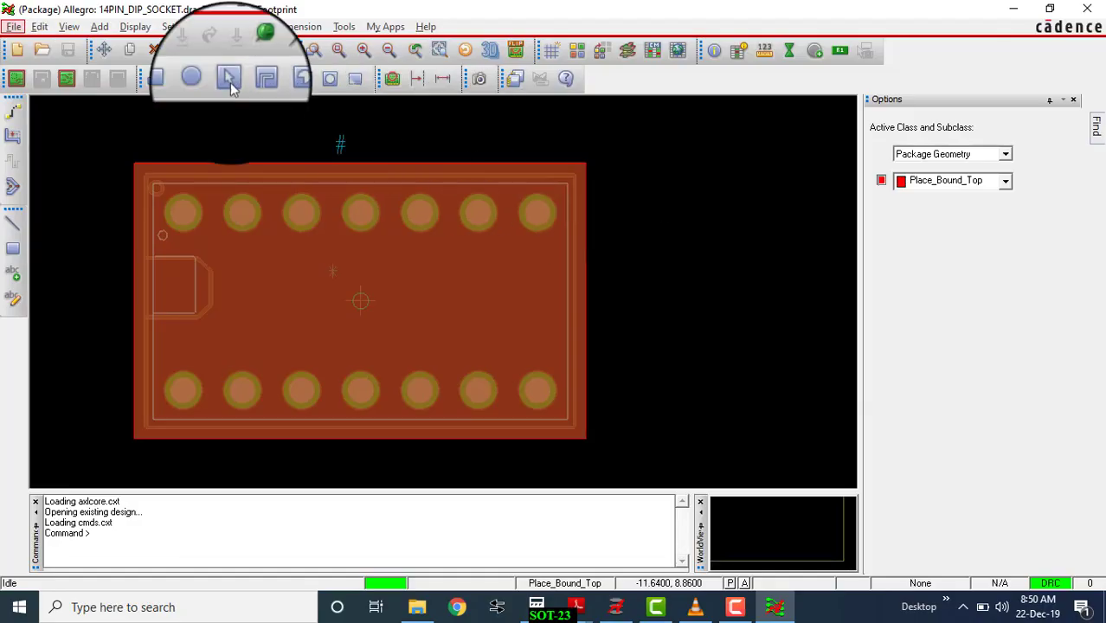
# Create a new Package symbol drawing named TSP64200_SOT-23
pyautogui.click(9, 17)
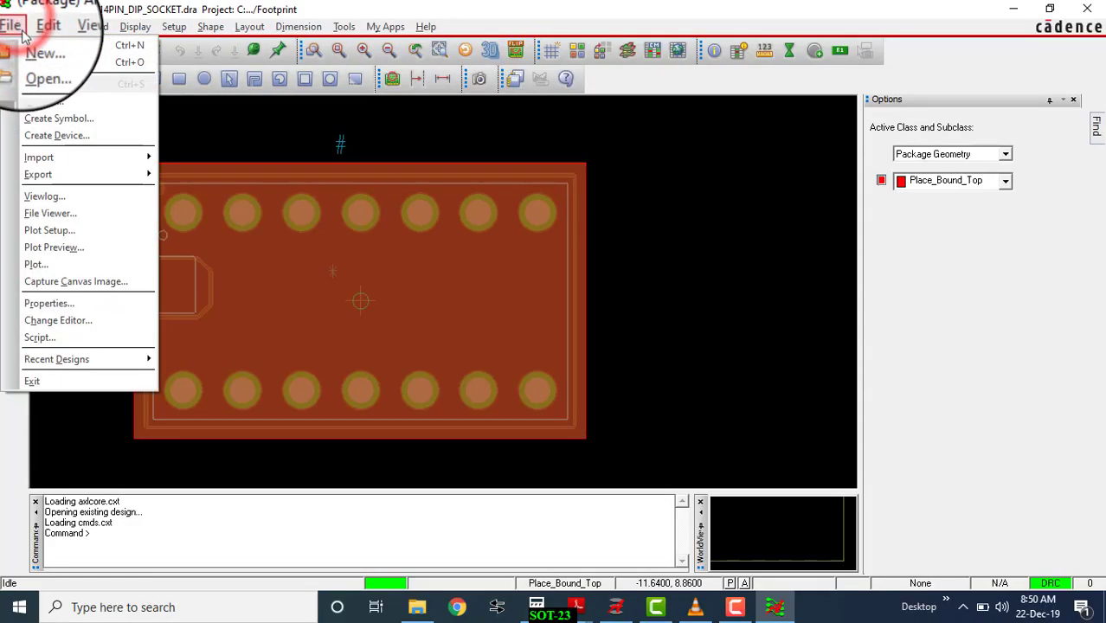
pyautogui.click(35, 47)
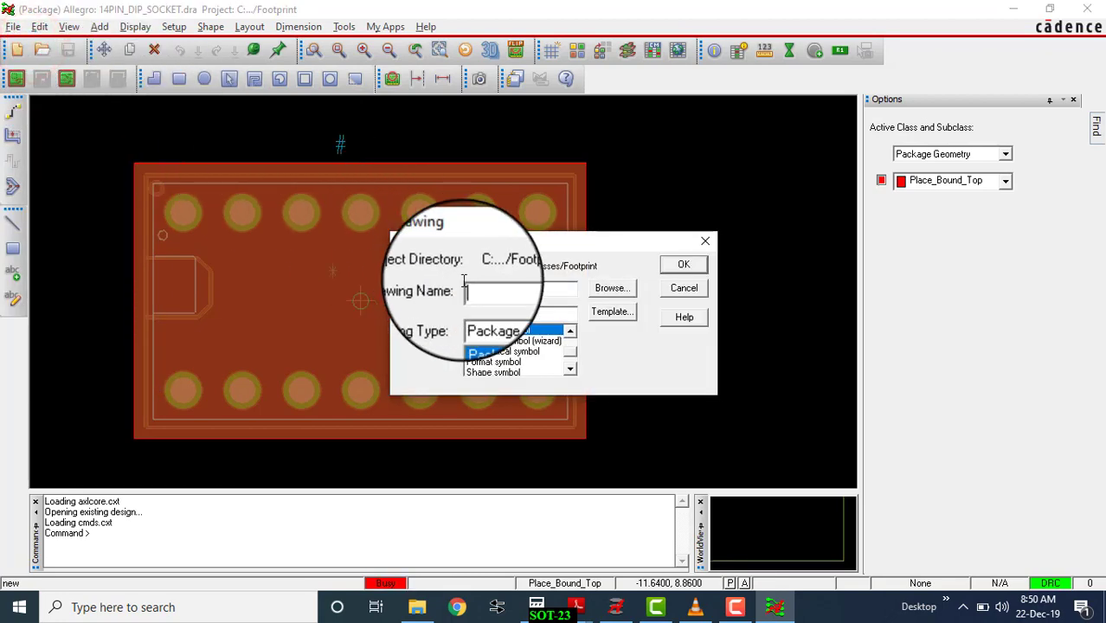
pyautogui.click(484, 333)
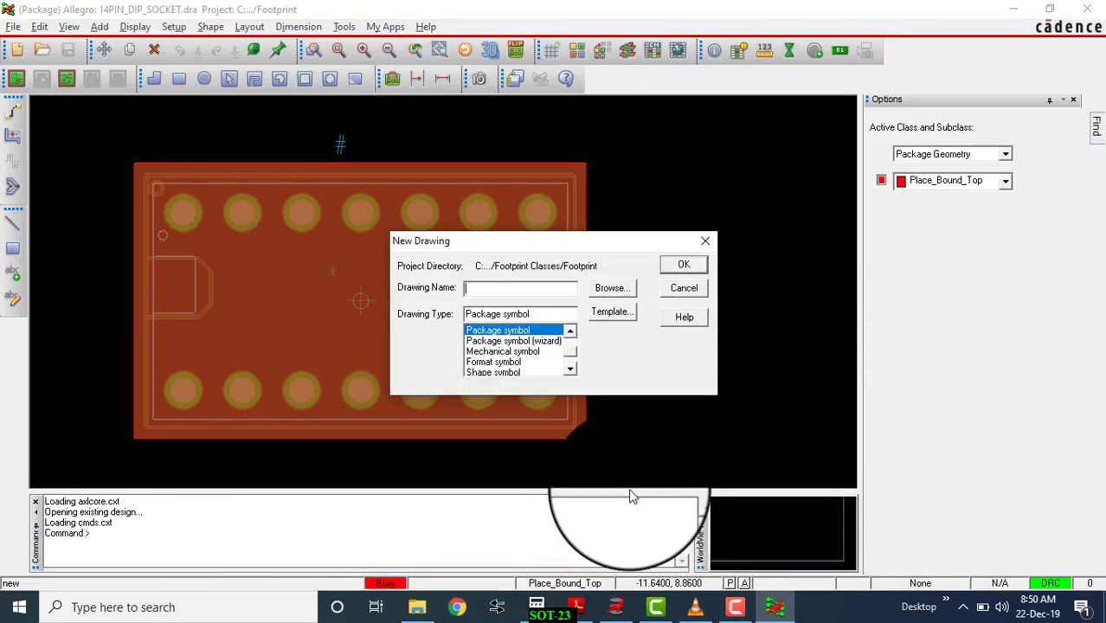
pyautogui.write('TSP')
pyautogui.click(577, 608)
pyautogui.click(577, 608)
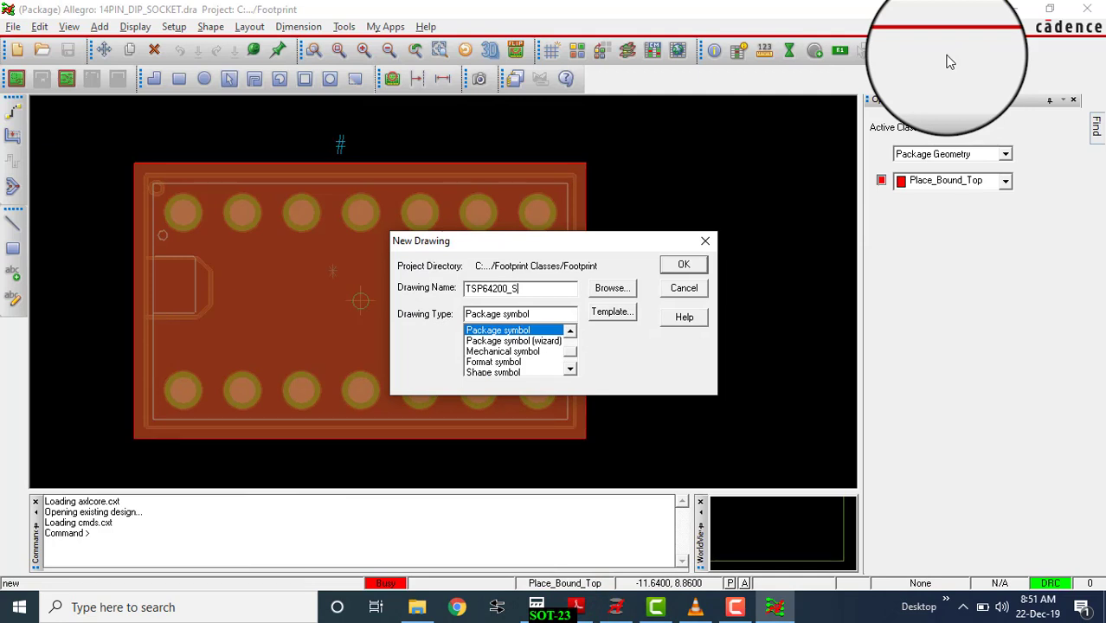
pyautogui.write('T-23')
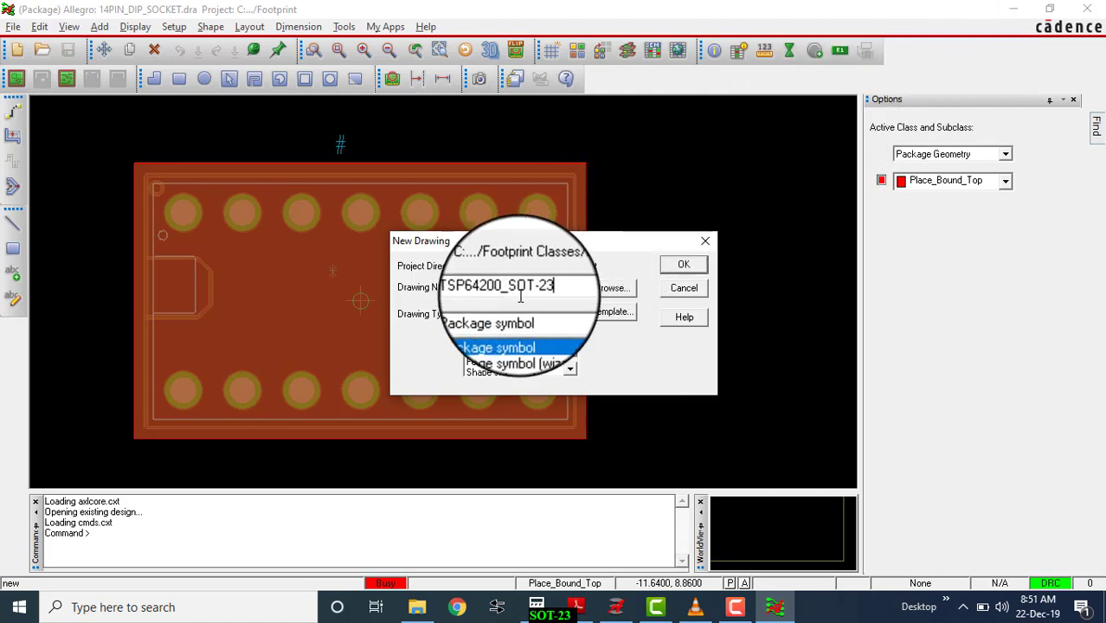
pyautogui.moveTo(519, 295)
pyautogui.mouseDown()
pyautogui.moveTo(461, 288)
pyautogui.moveTo(545, 288)
pyautogui.mouseUp()
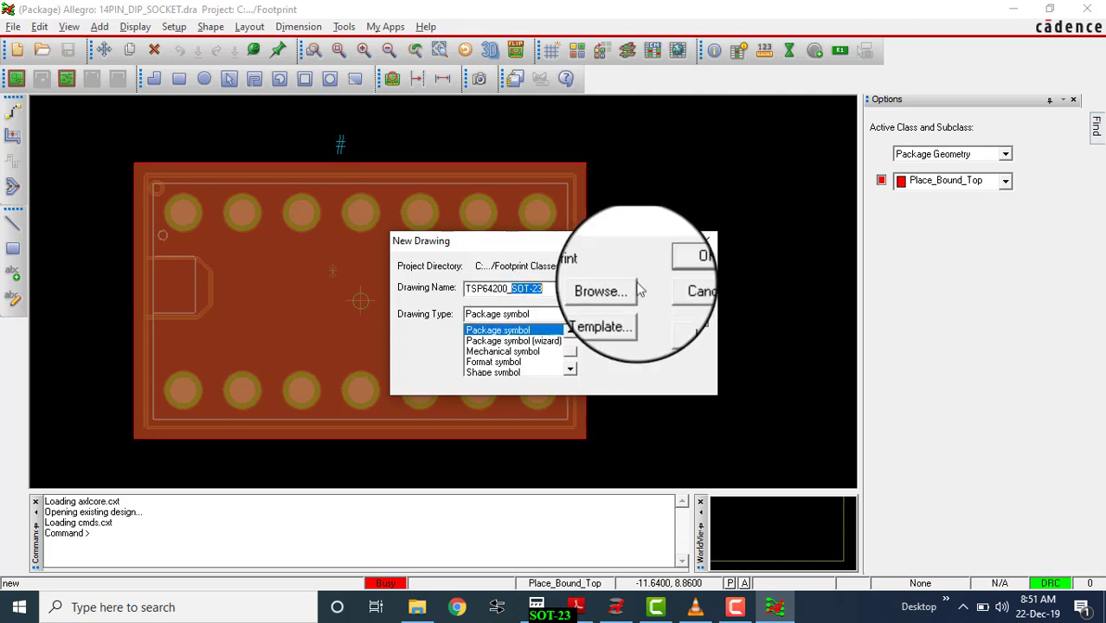
pyautogui.click(683, 266)
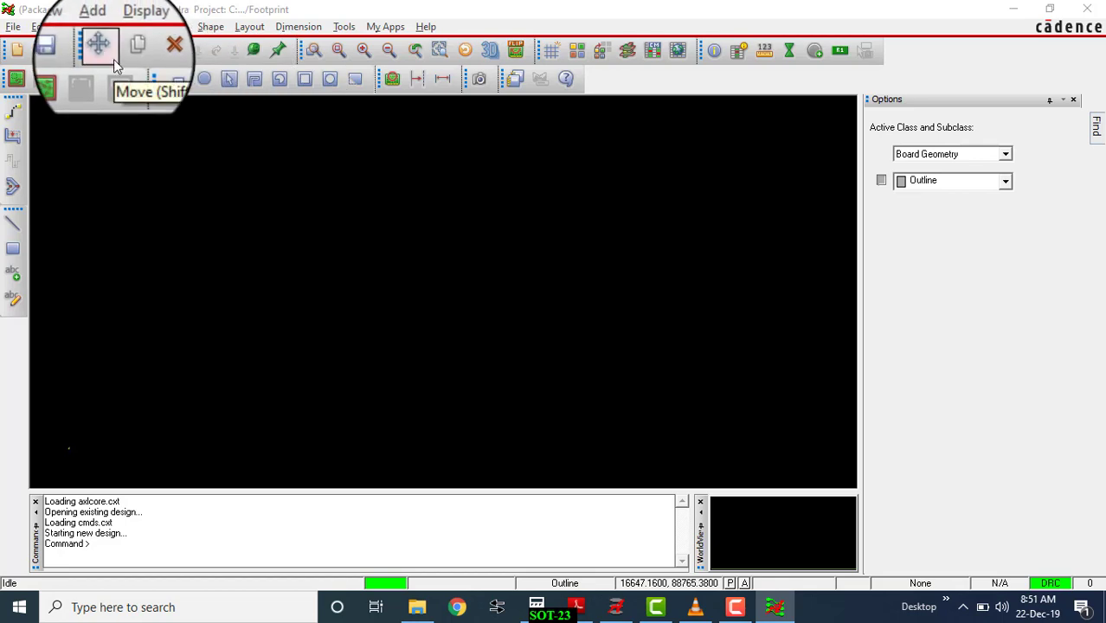
# In Design Parameters, keep Millimeter units and set Left X and Lower Y extents to -9999
pyautogui.click(174, 29)
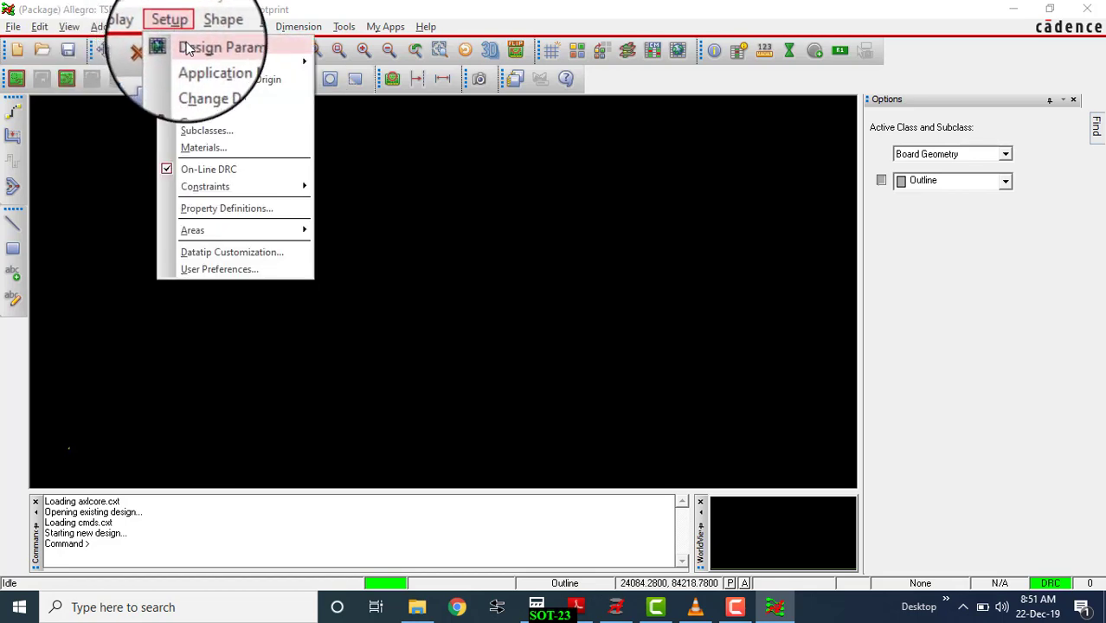
pyautogui.click(190, 48)
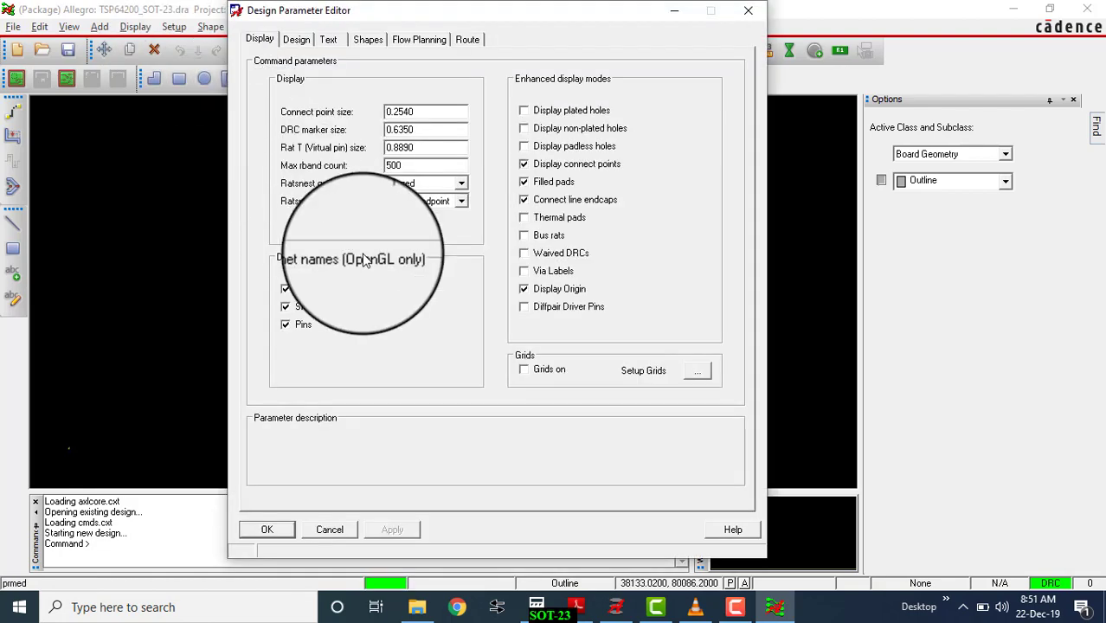
pyautogui.click(296, 39)
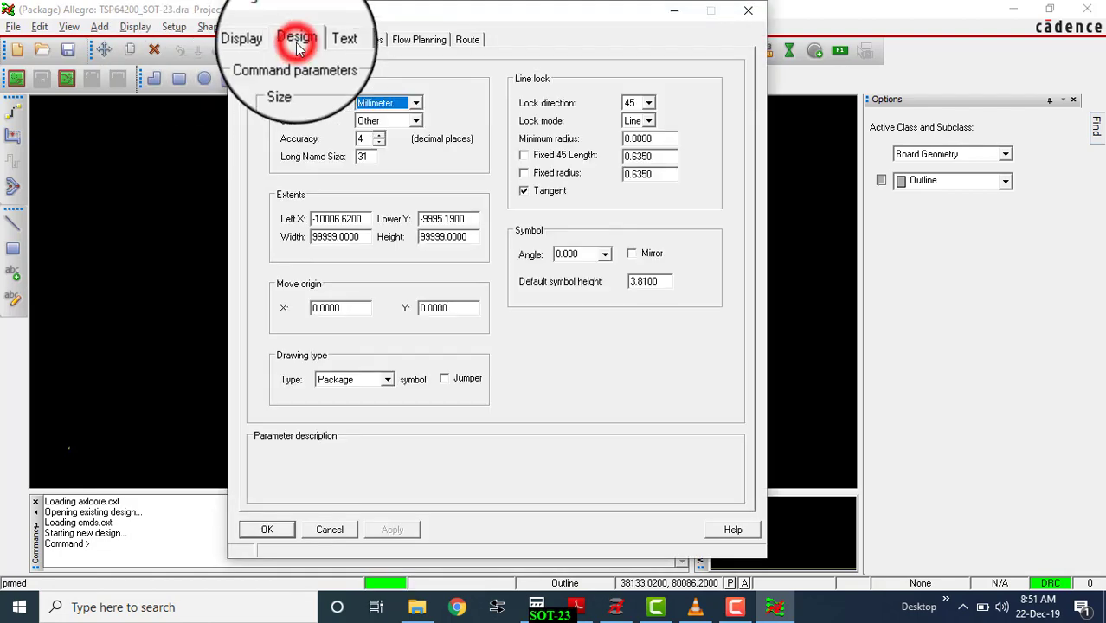
pyautogui.click(416, 102)
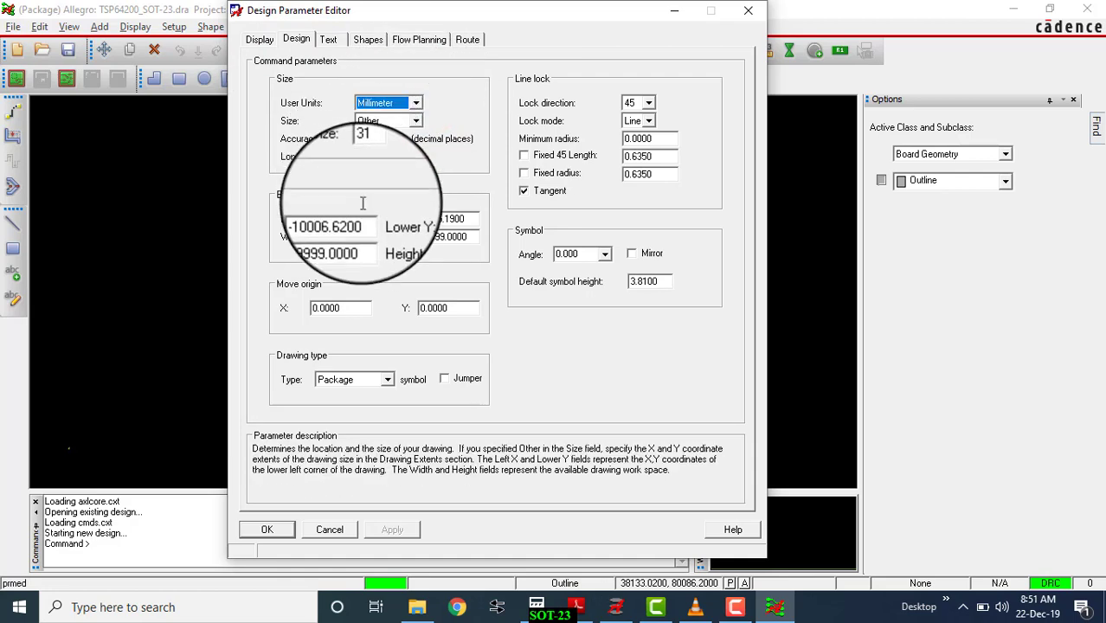
pyautogui.doubleClick(313, 219)
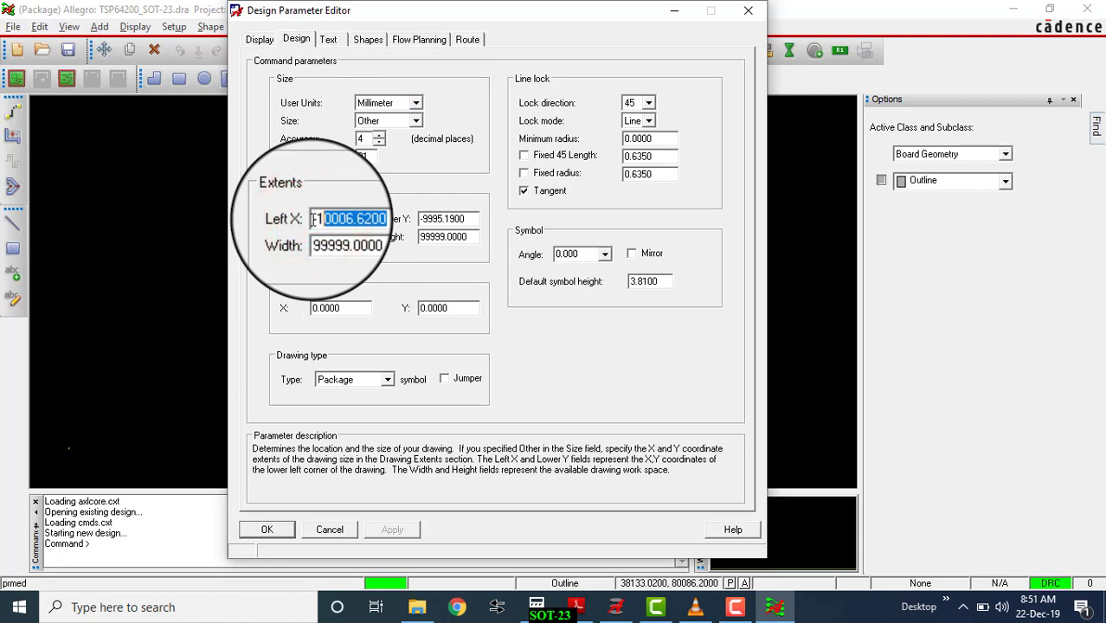
pyautogui.rightClick(310, 221)
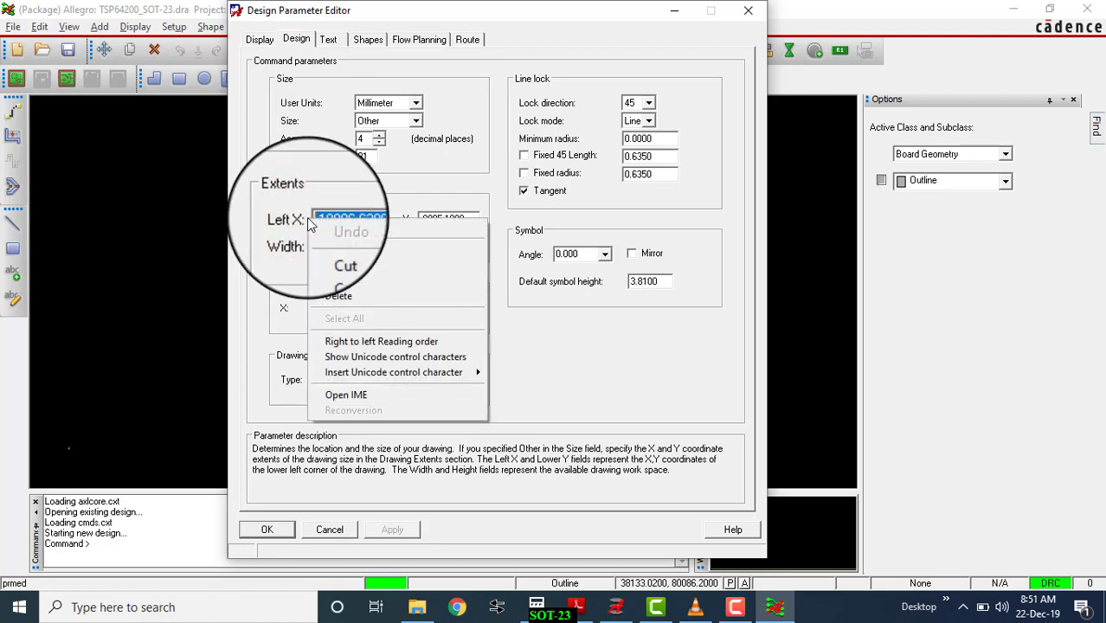
pyautogui.press('Escape')
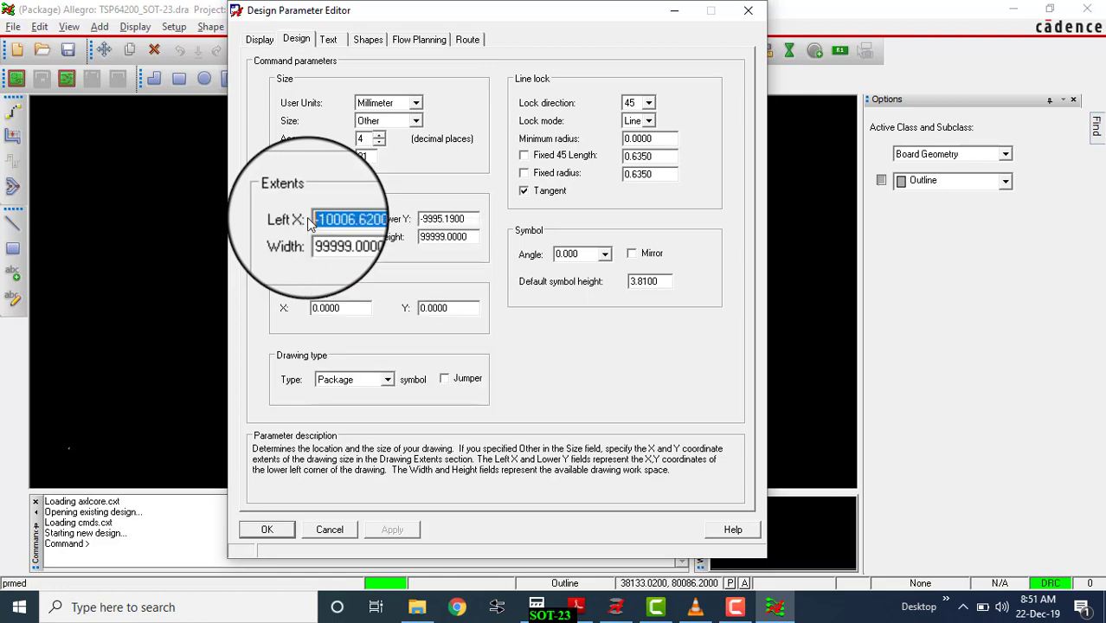
pyautogui.write('-')
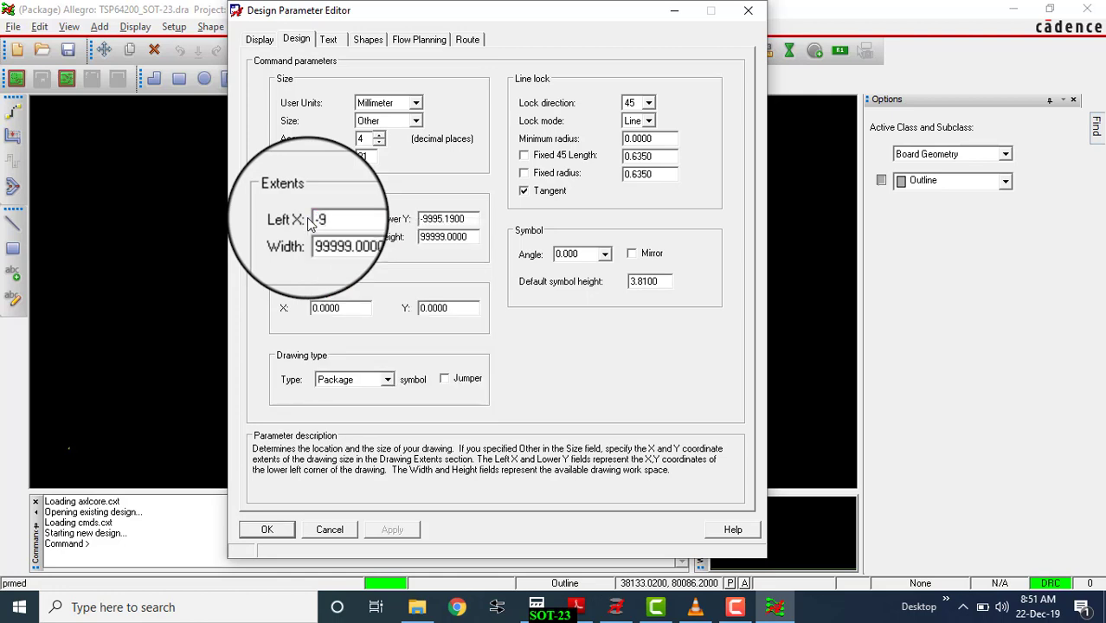
pyautogui.write('9999')
pyautogui.press('Tab')
pyautogui.write('-')
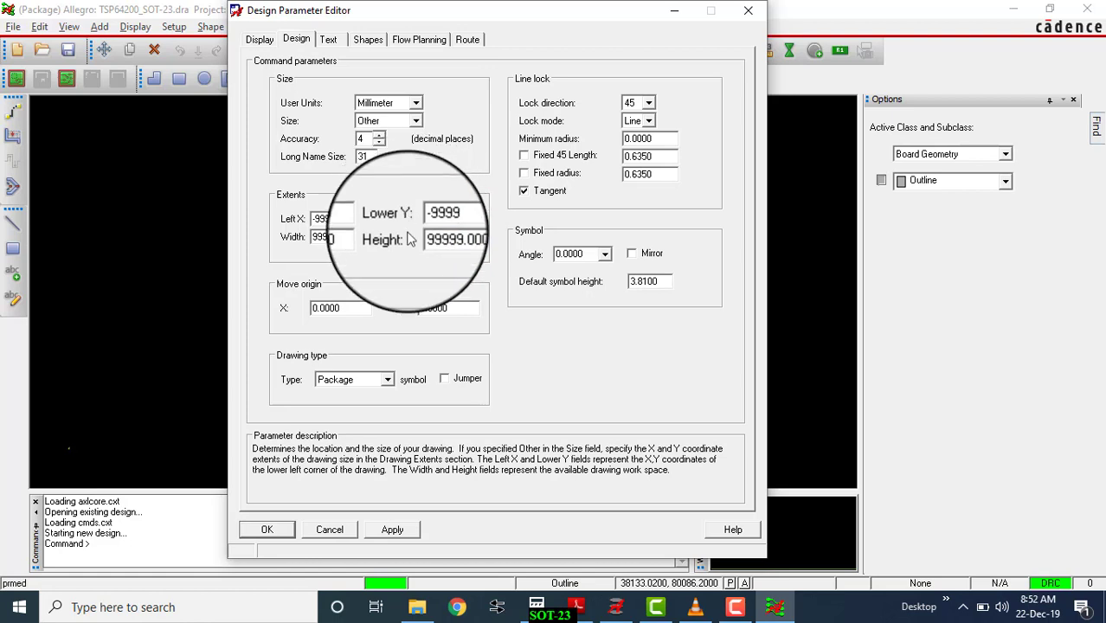
pyautogui.click(394, 530)
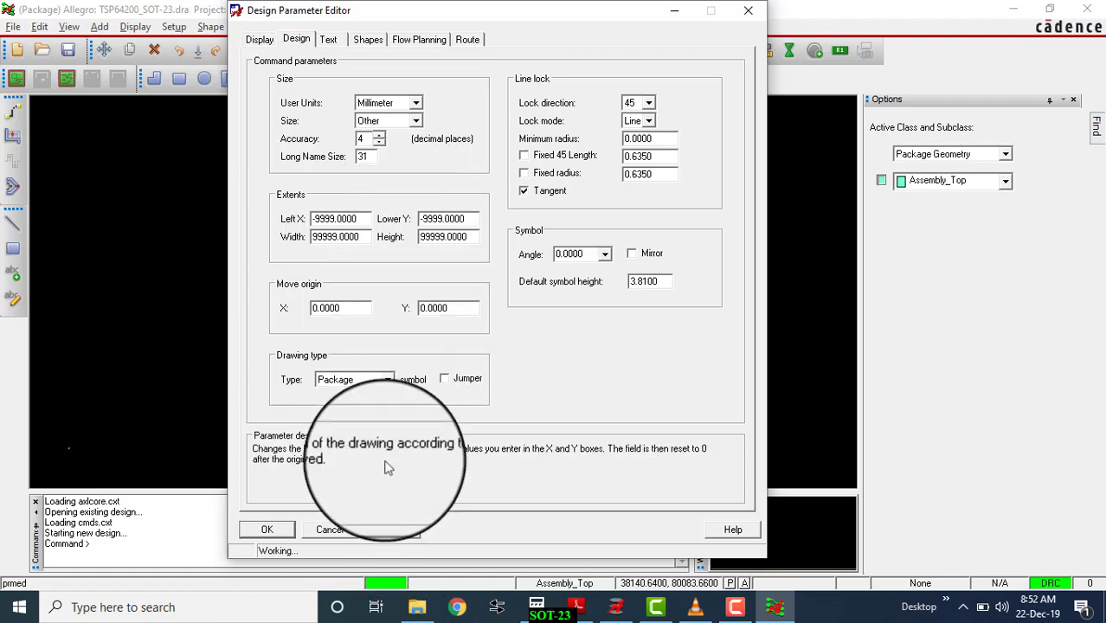
# Enable plated, non-plated and padless hole display and set grid spacing to 0.01 in X and Y
pyautogui.click(258, 40)
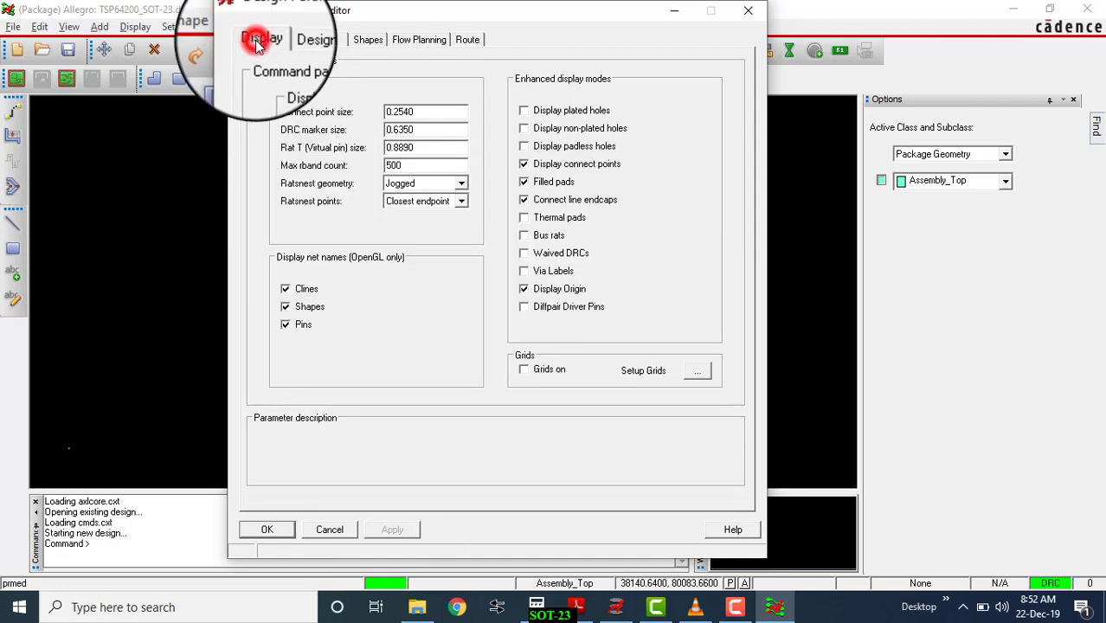
pyautogui.click(558, 113)
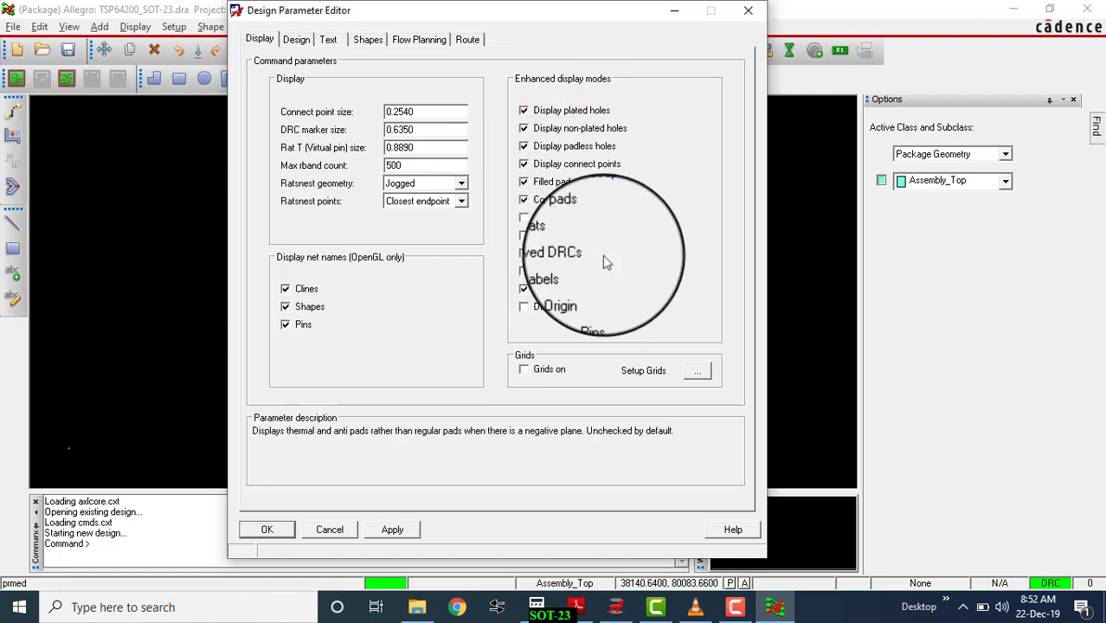
pyautogui.click(697, 373)
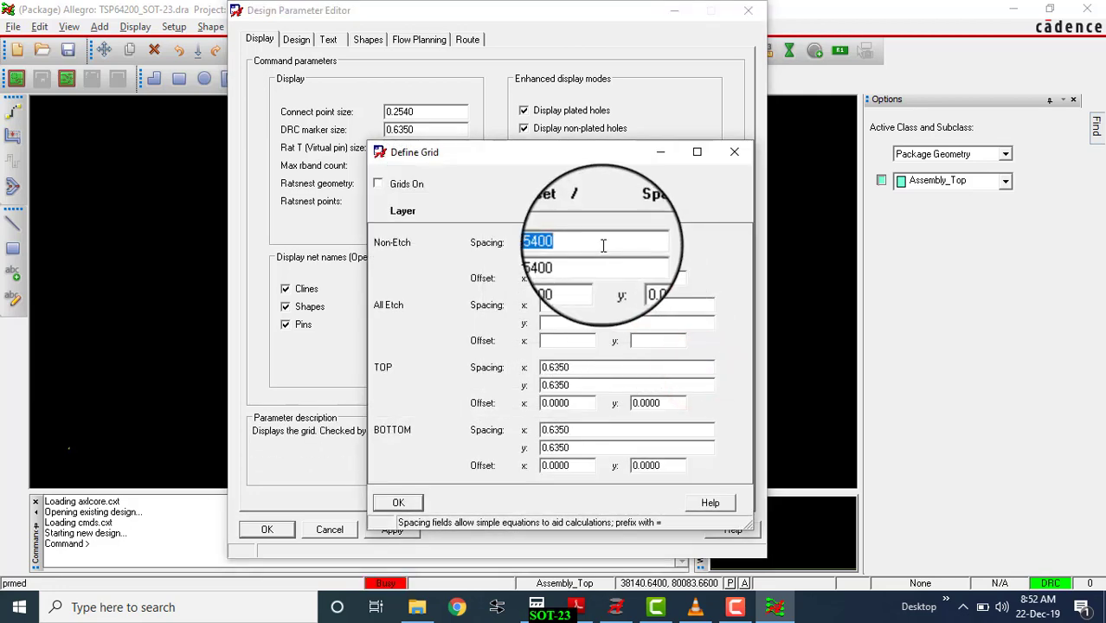
pyautogui.press('BackSpace')
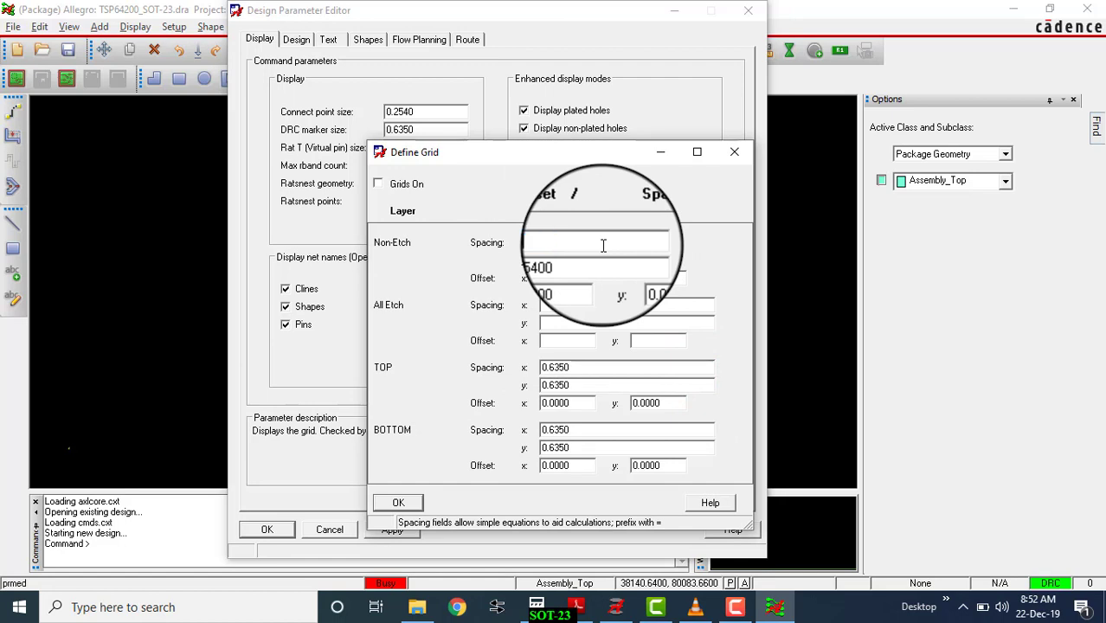
pyautogui.write('0.01')
pyautogui.press('Tab')
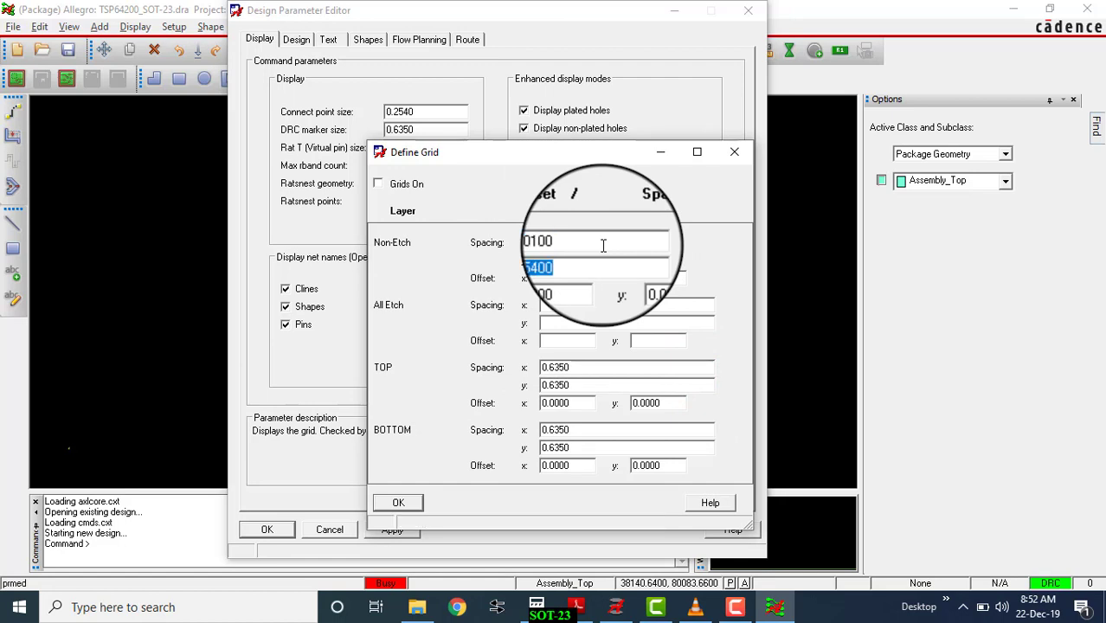
pyautogui.press('BackSpace')
pyautogui.write('0.01')
pyautogui.press('Tab')
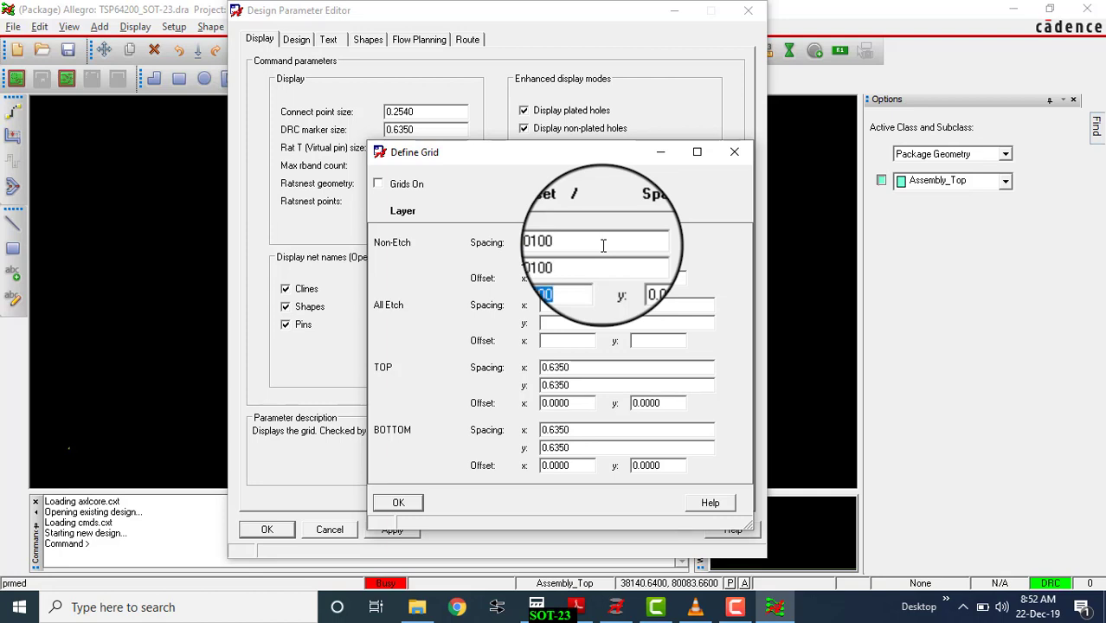
pyautogui.press('Tab')
pyautogui.press('Tab')
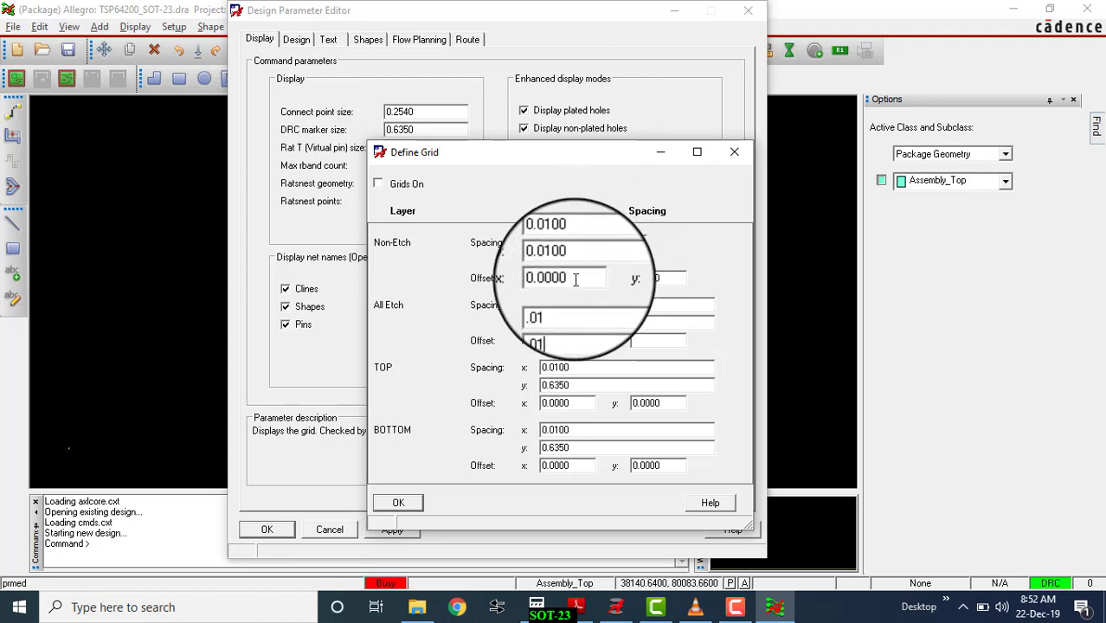
pyautogui.click(398, 501)
pyautogui.click(391, 529)
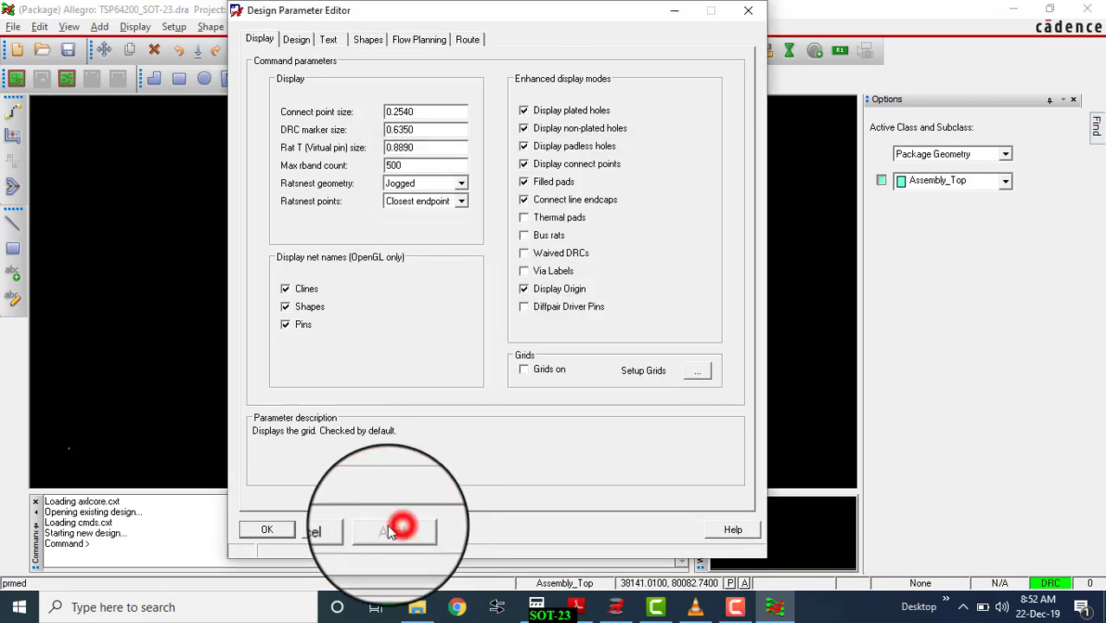
# Zoom in on the origin and start Add Pin, choosing the R060_110 padstack
pyautogui.click(264, 530)
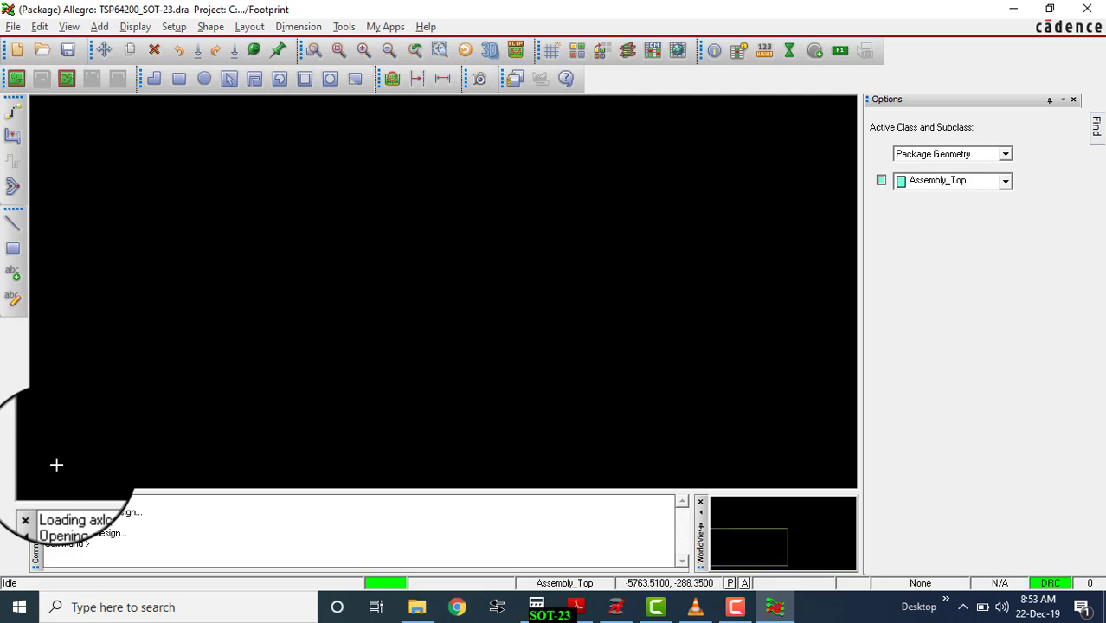
pyautogui.scroll(2, 56, 464)
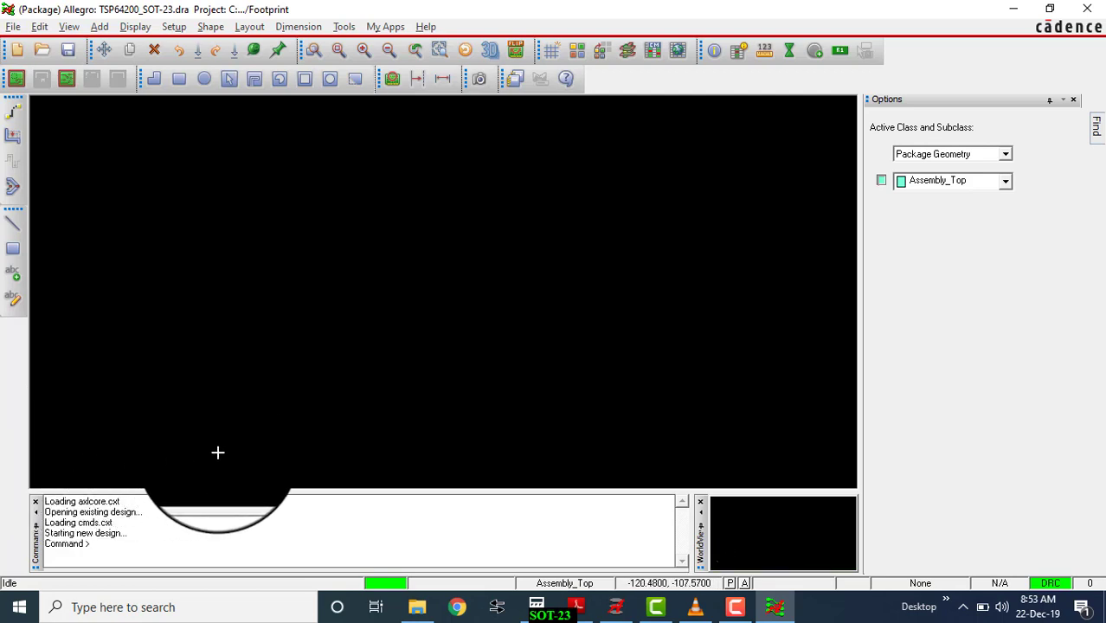
pyautogui.scroll(3, 266, 419)
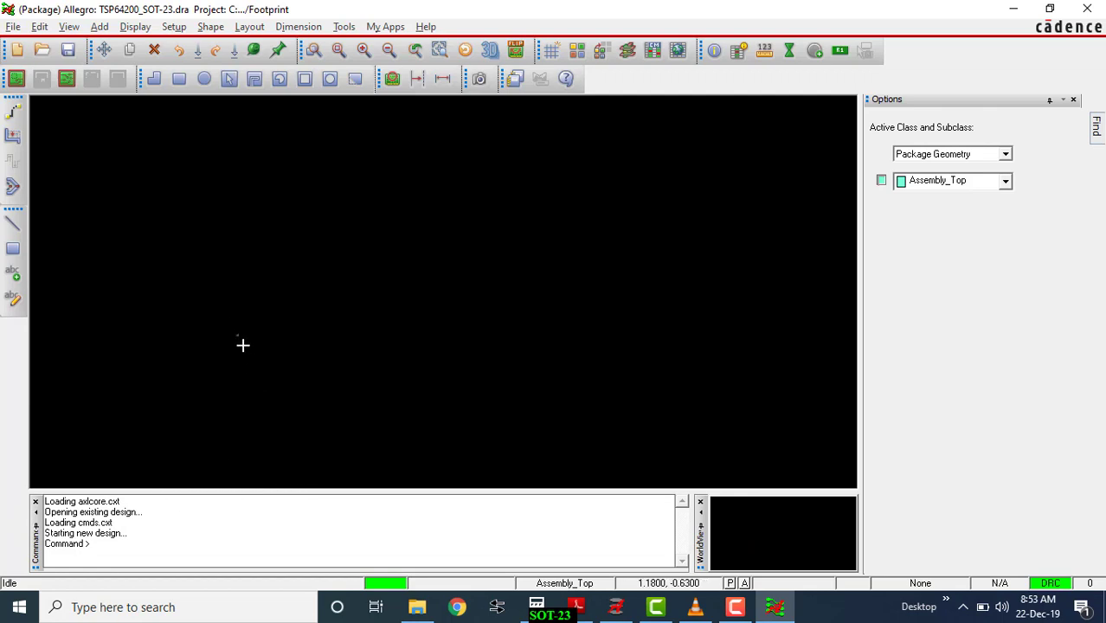
pyautogui.scroll(2, 242, 345)
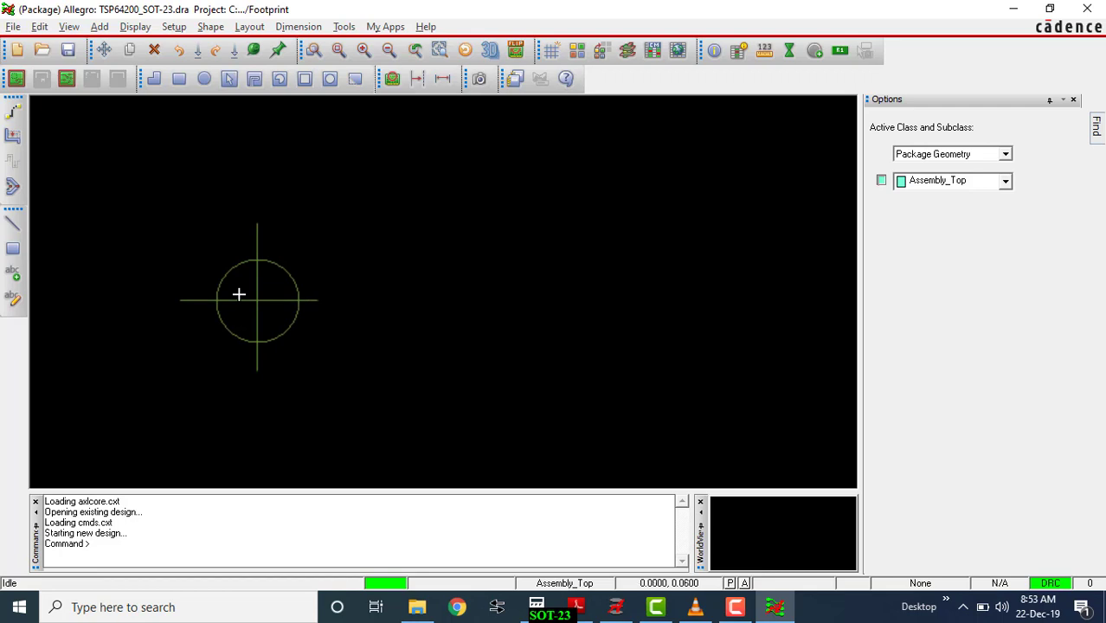
pyautogui.moveTo(239, 294); pyautogui.dragTo(228, 309, button='middle')
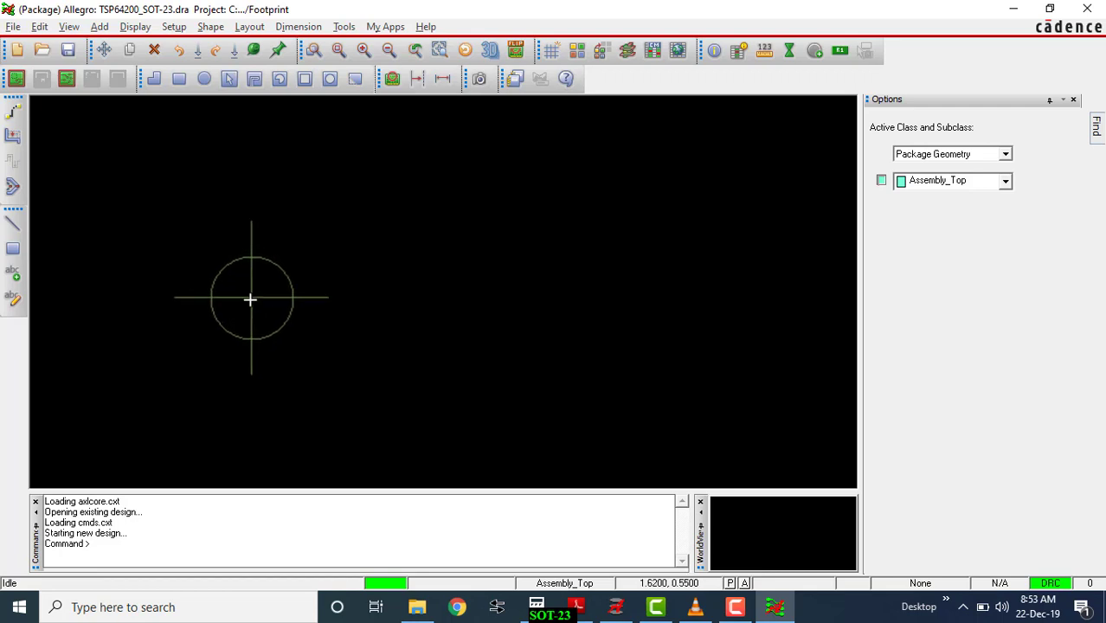
pyautogui.click(814, 51)
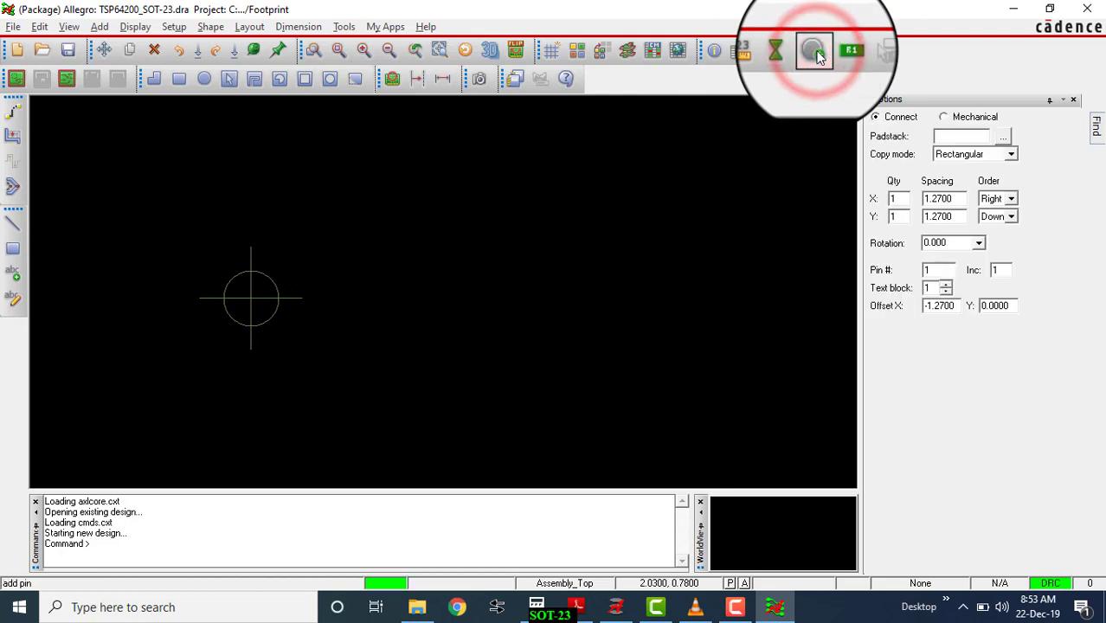
pyautogui.click(1002, 137)
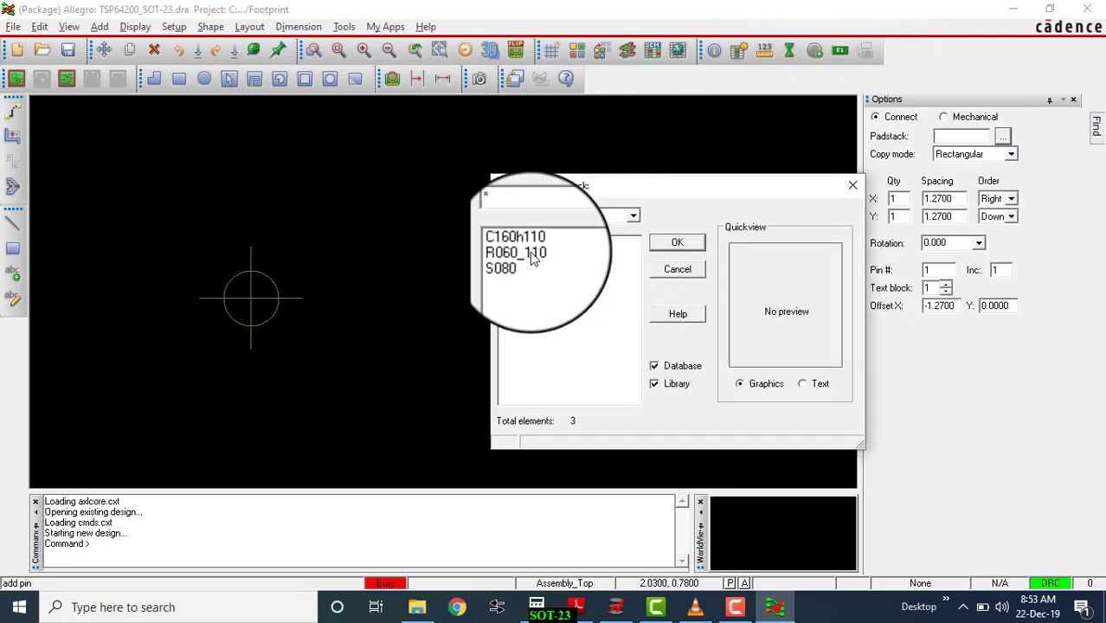
pyautogui.click(533, 256)
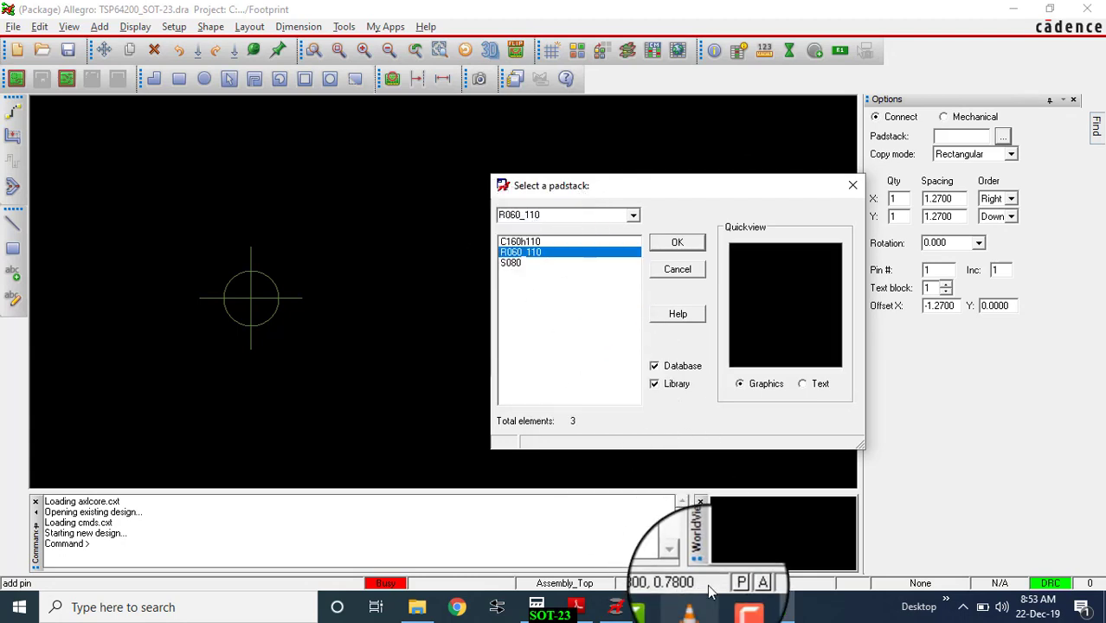
# Check the six-pad Land Pattern Example on page 28 of slvs485.pdf, then return to Allegro
pyautogui.click(577, 607)
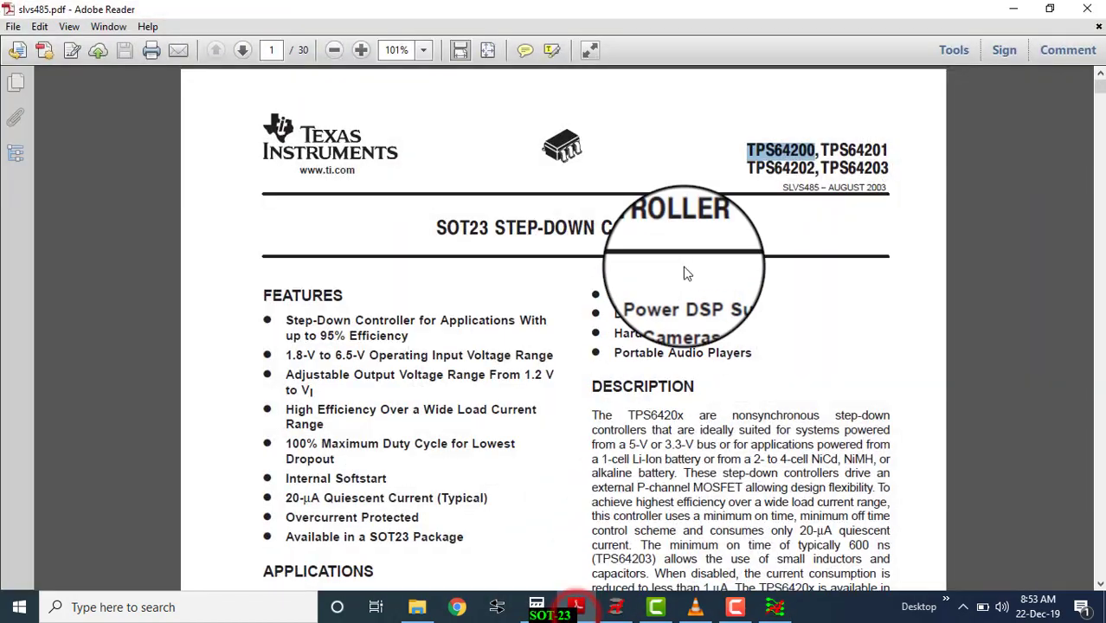
pyautogui.scroll(-10, 877, 247)
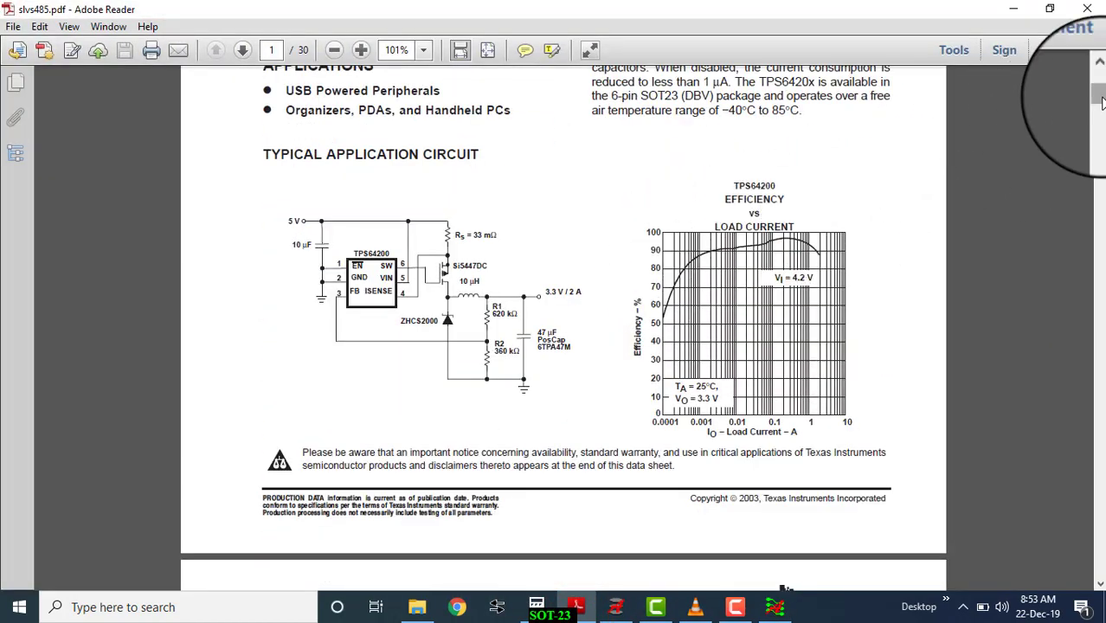
pyautogui.moveTo(1099, 91); pyautogui.dragTo(1102, 534)
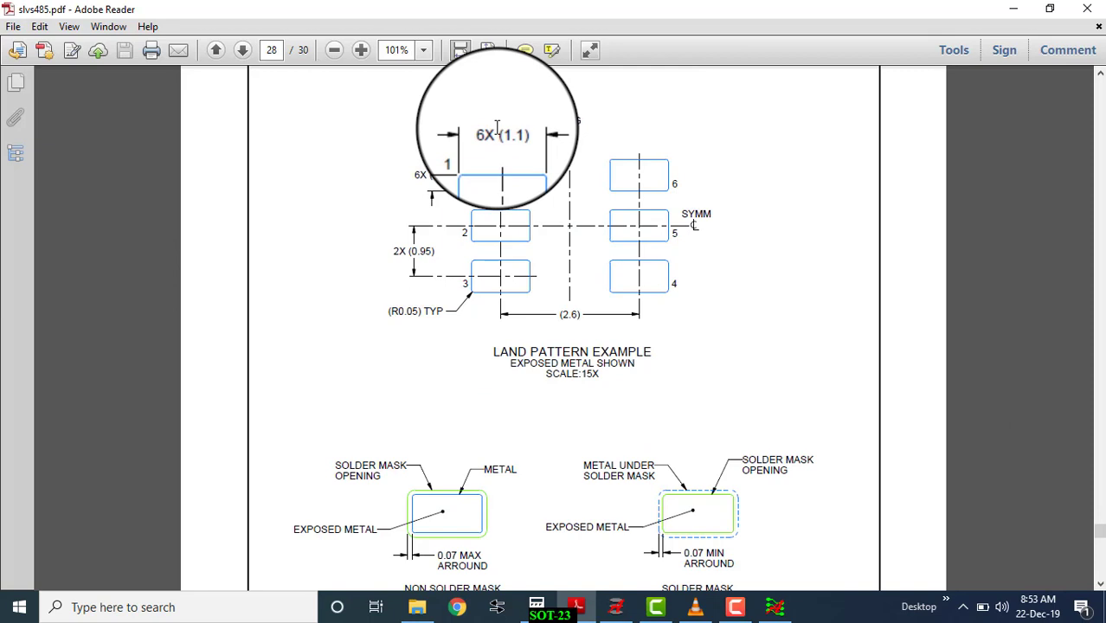
pyautogui.click(774, 607)
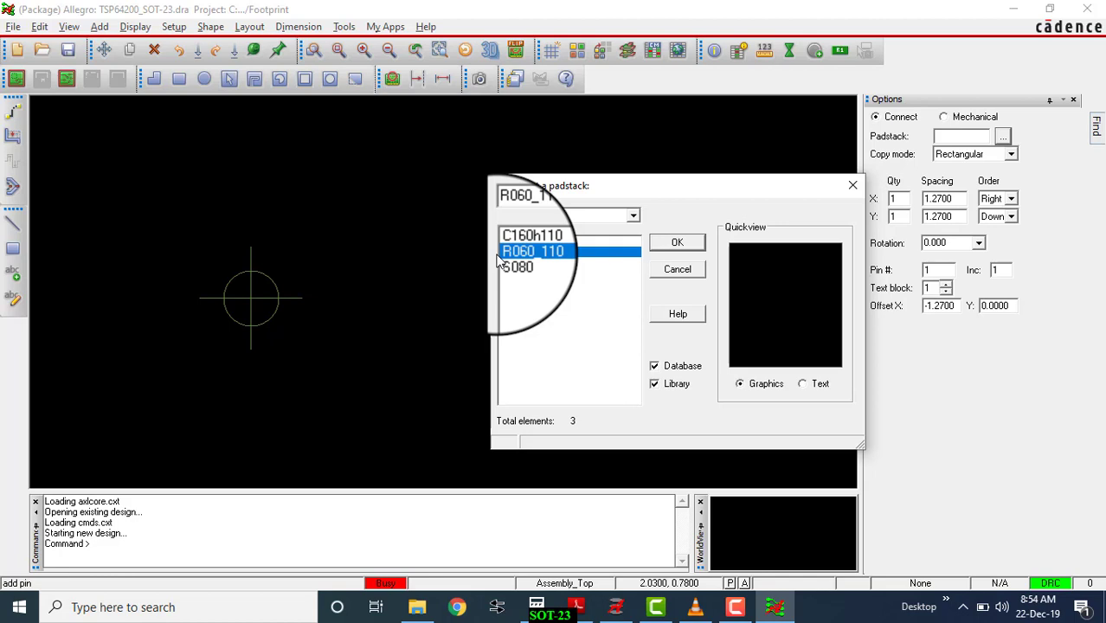
# Confirm the R060_110 padstack and set the pad column quantity to 2
pyautogui.click(679, 243)
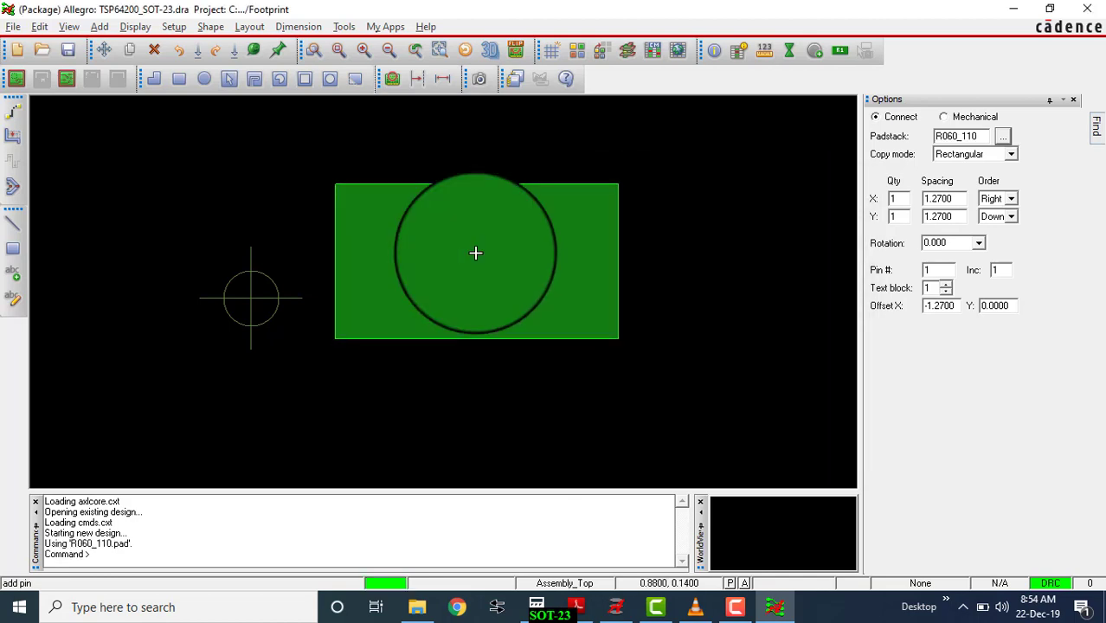
pyautogui.doubleClick(908, 201)
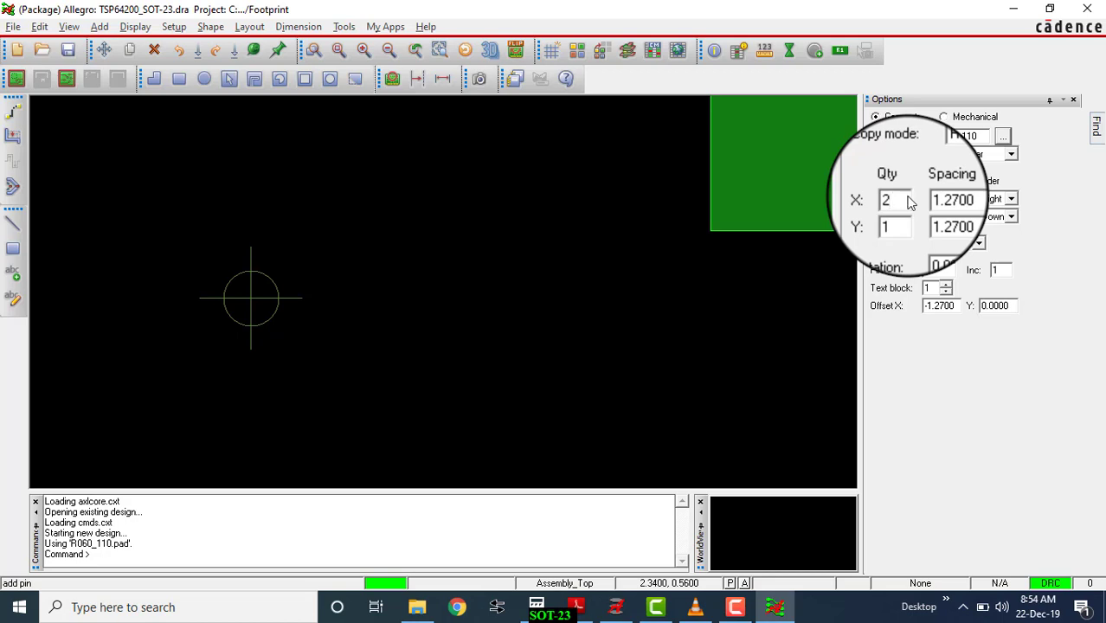
pyautogui.write('2')
pyautogui.doubleClick(956, 199)
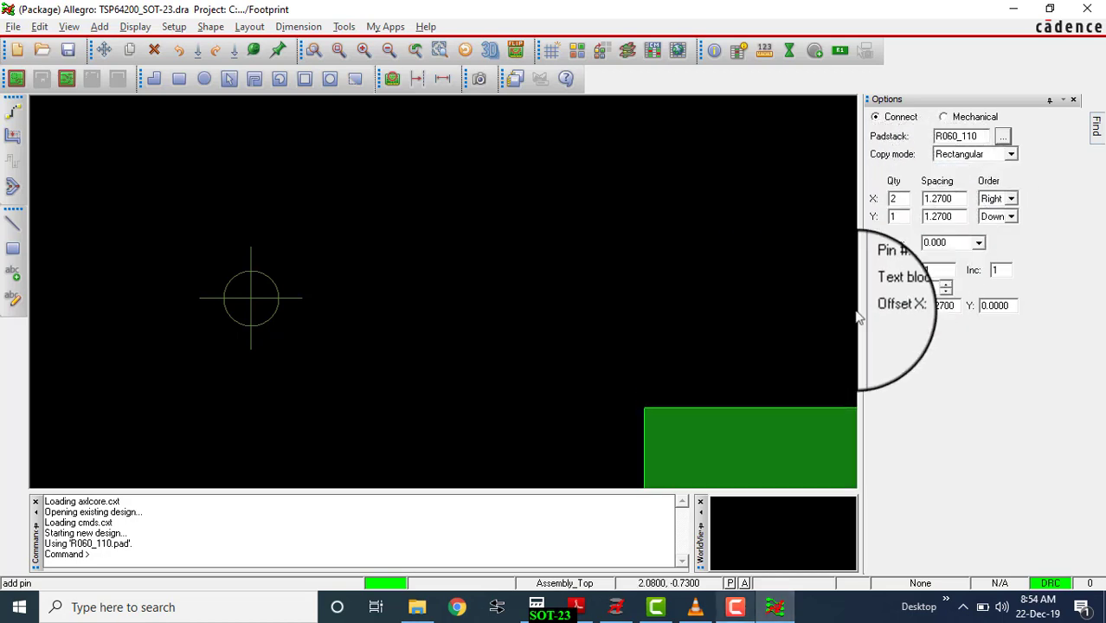
# Take the 2.6 column spacing from the datasheet, enter it, and set 3 rows
pyautogui.click(588, 606)
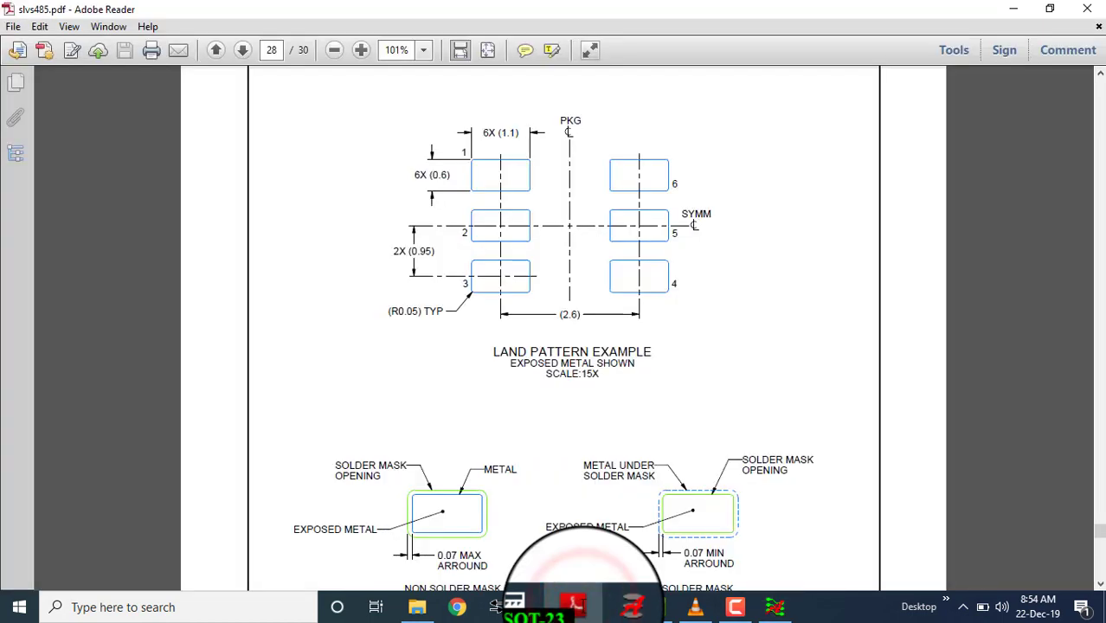
pyautogui.doubleClick(564, 314)
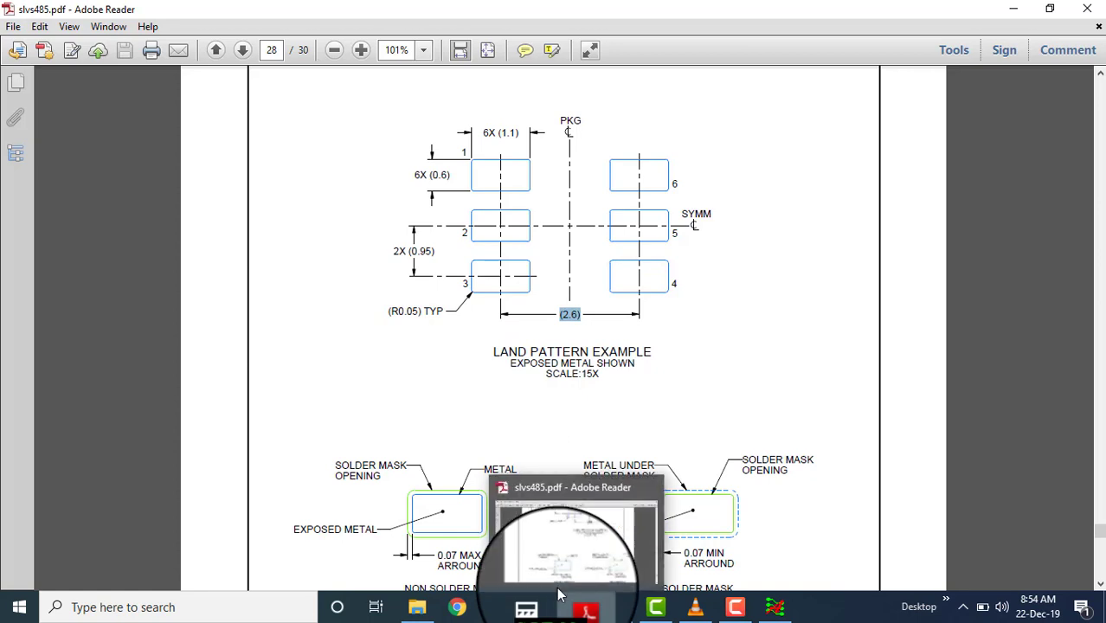
pyautogui.click(775, 606)
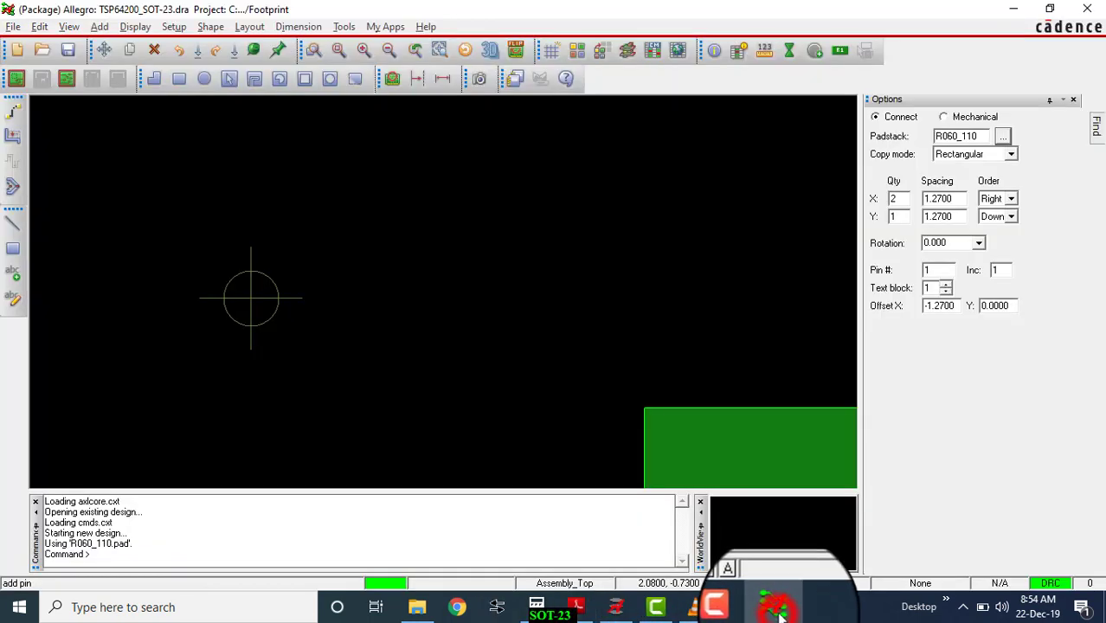
pyautogui.doubleClick(956, 198)
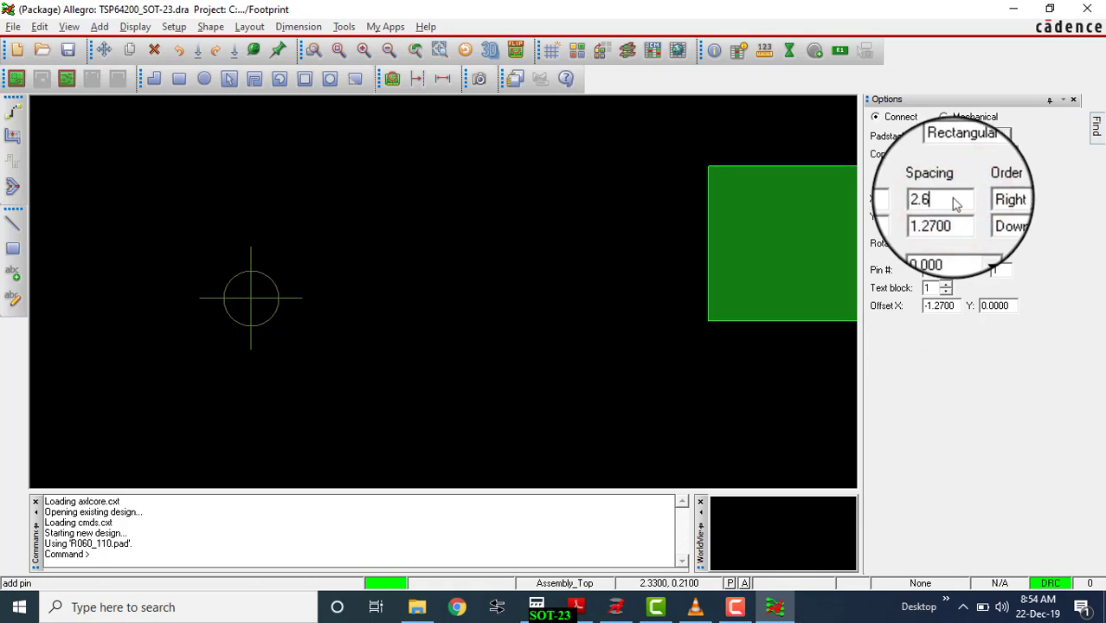
pyautogui.doubleClick(901, 216)
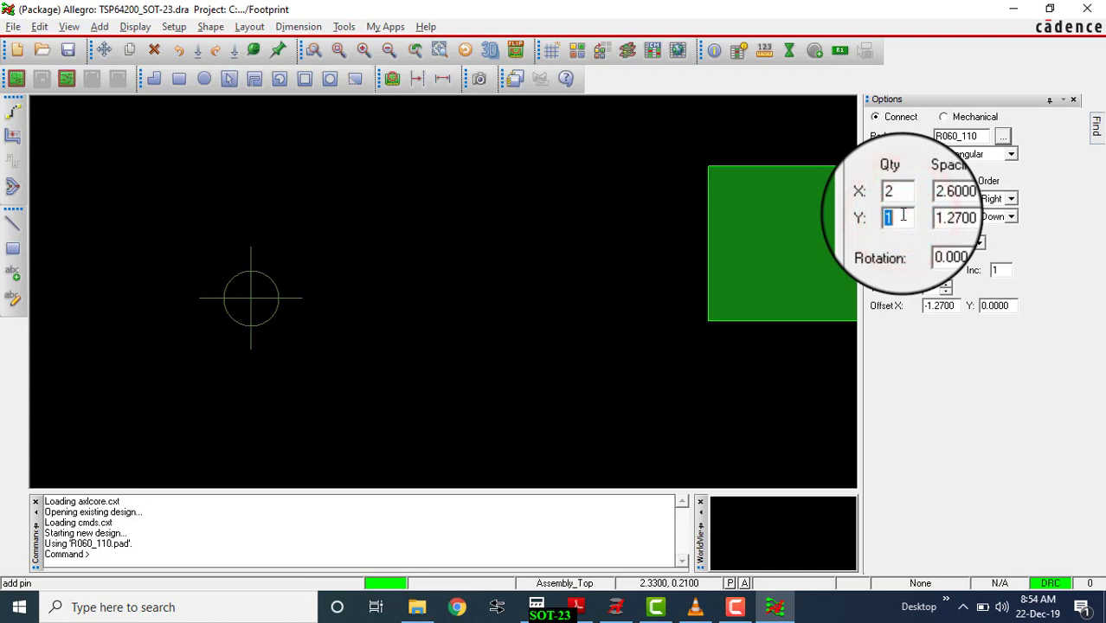
pyautogui.hotkey('alt', 'Tab')
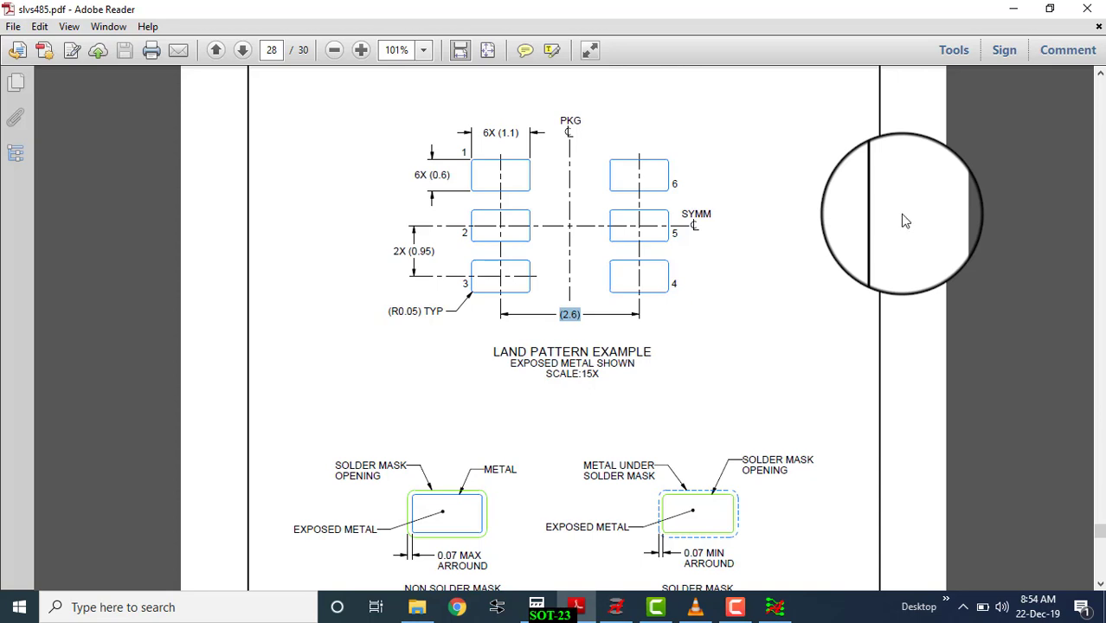
# Set the pin array quantities to 2 in X and 3 in Y
pyautogui.click(772, 606)
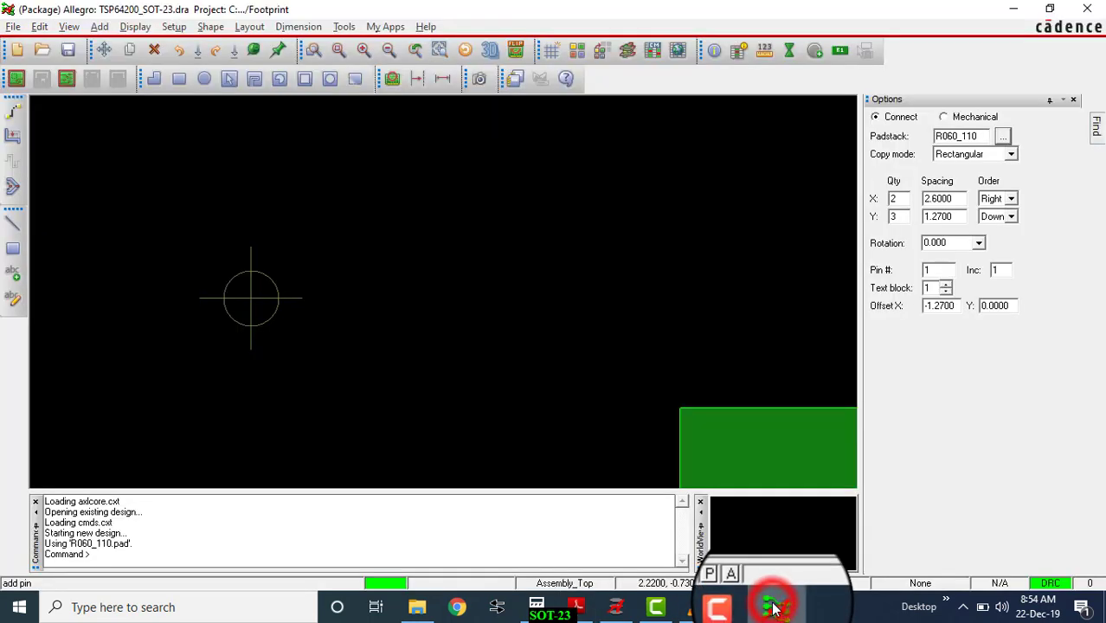
pyautogui.click(898, 198)
pyautogui.write('2')
pyautogui.click(870, 217)
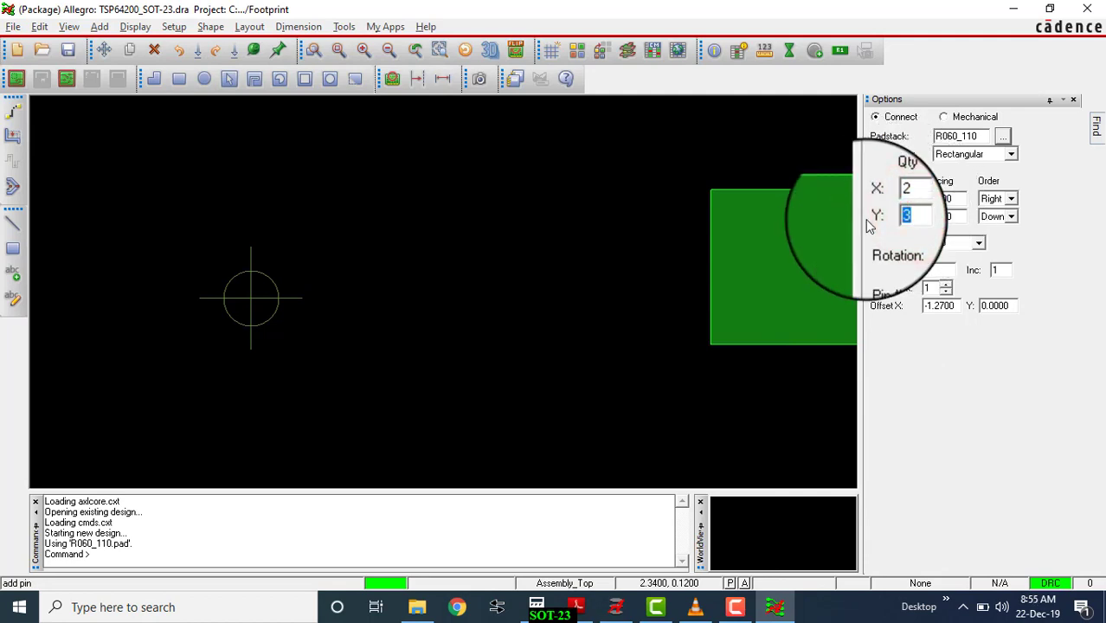
pyautogui.click(947, 198)
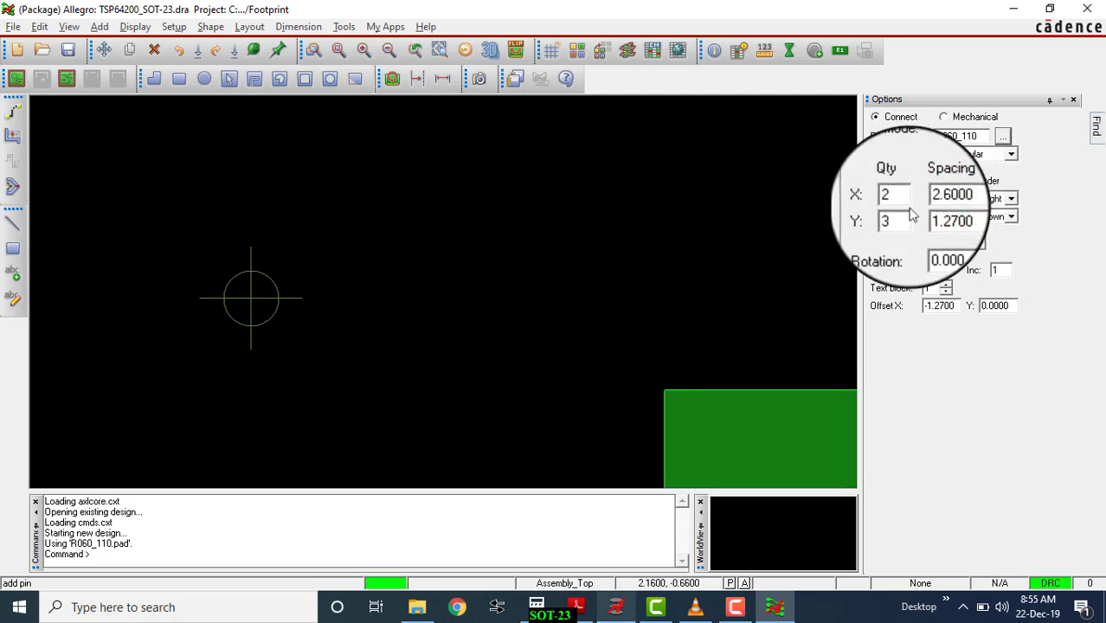
# Read the 0.95 pitch from the datasheet, set Y spacing 0.95, and X offset 0
pyautogui.moveTo(541, 608)
pyautogui.click(575, 608)
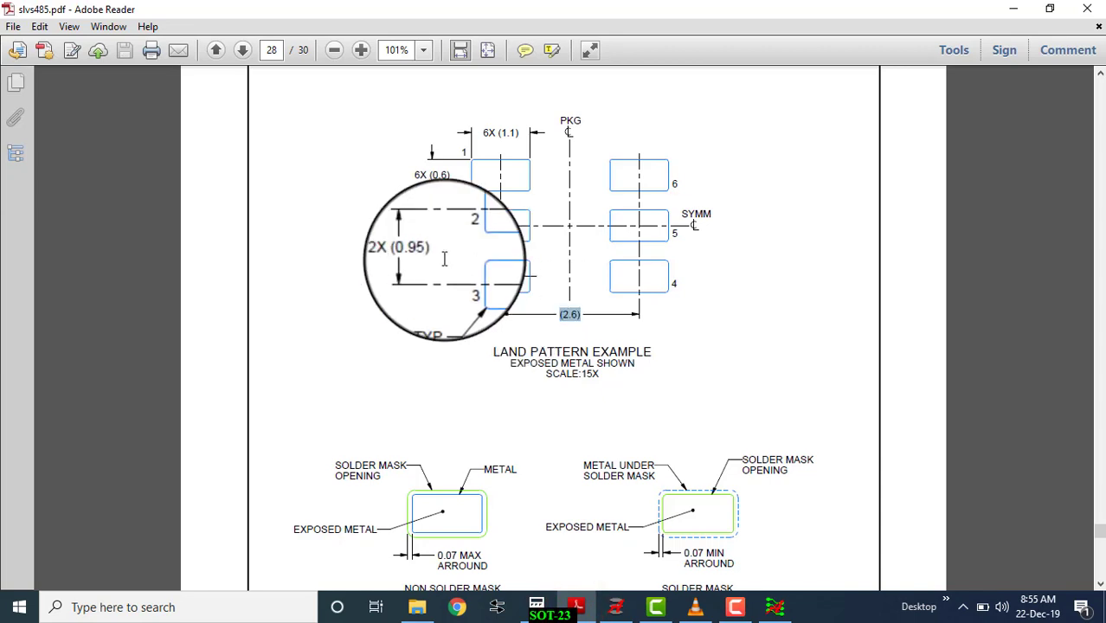
pyautogui.moveTo(398, 251); pyautogui.dragTo(437, 252)
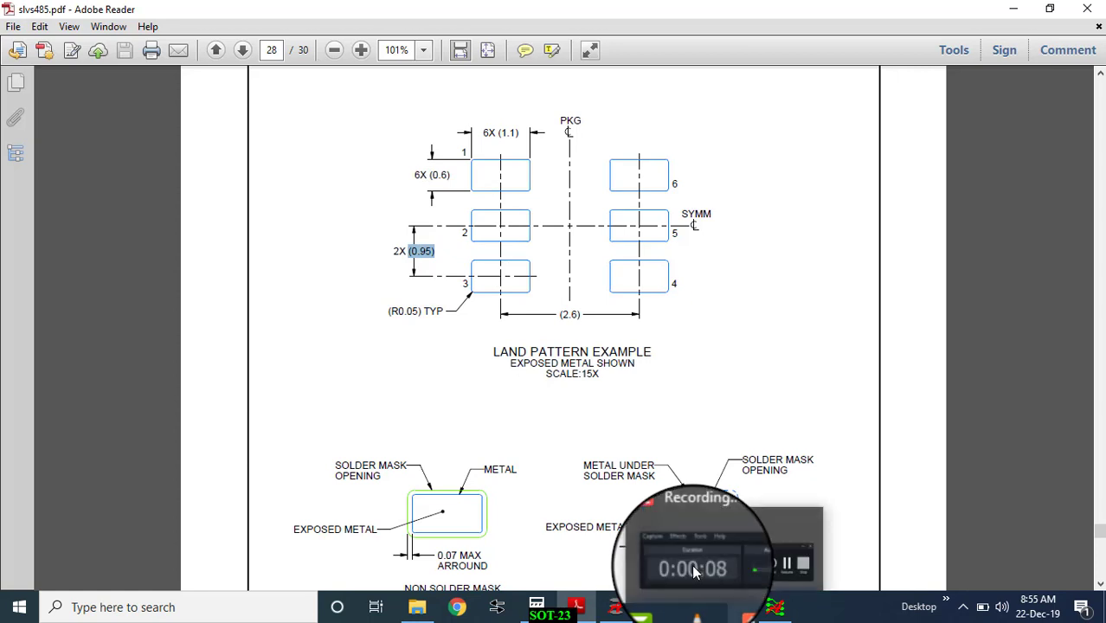
pyautogui.click(767, 611)
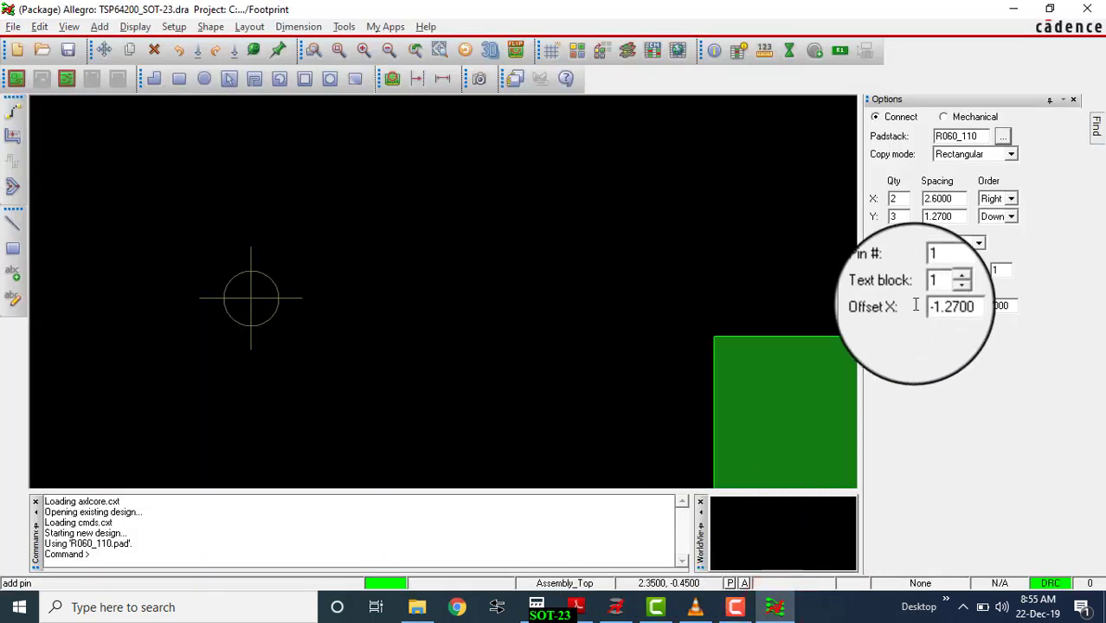
pyautogui.doubleClick(952, 217)
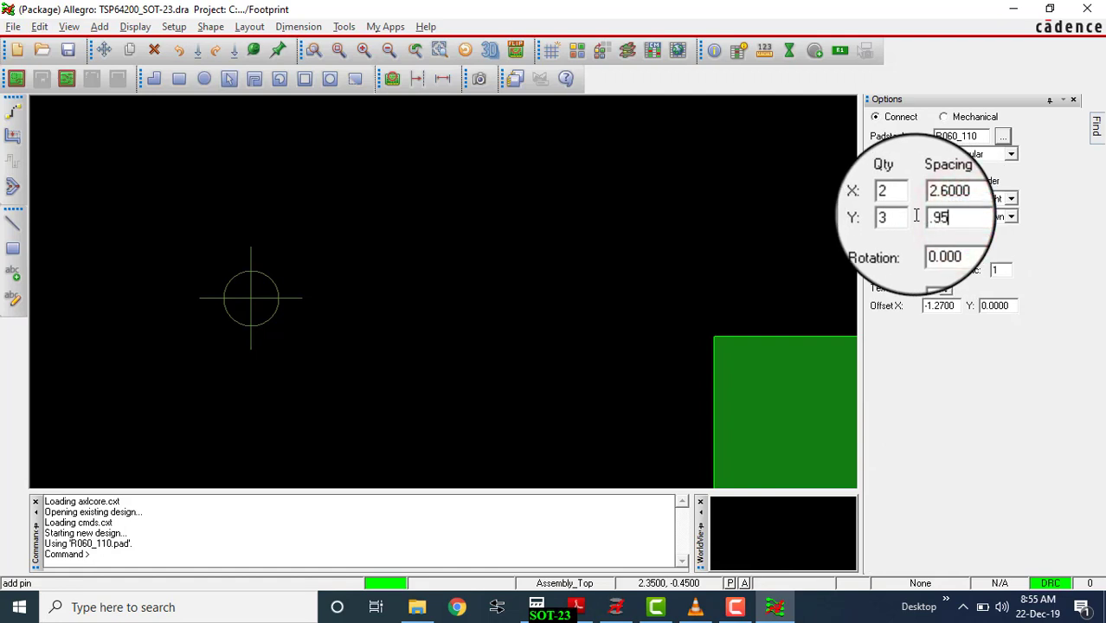
pyautogui.doubleClick(957, 305)
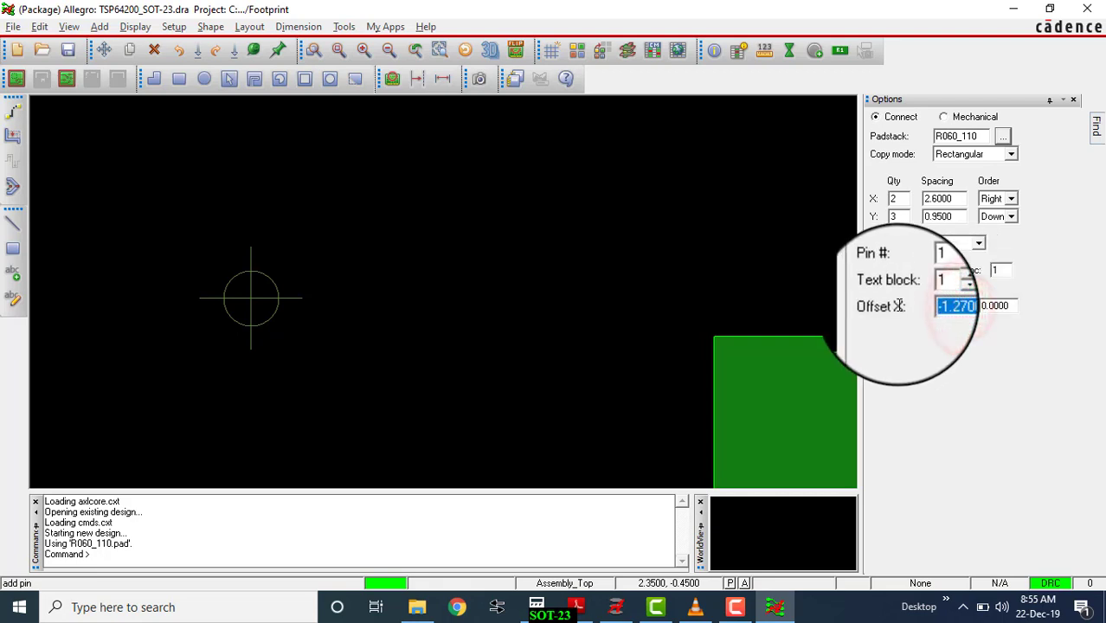
# Place the six pads at coordinate x 0 0 and finish Add Pin with Done
pyautogui.press('Return')
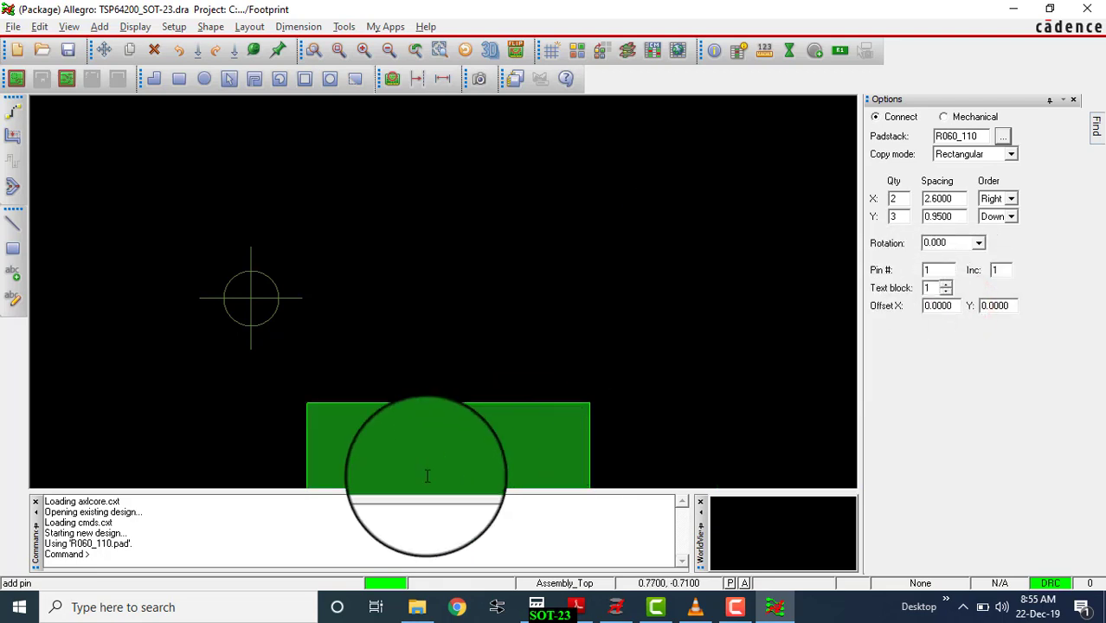
pyautogui.click(216, 552)
pyautogui.write('x 0')
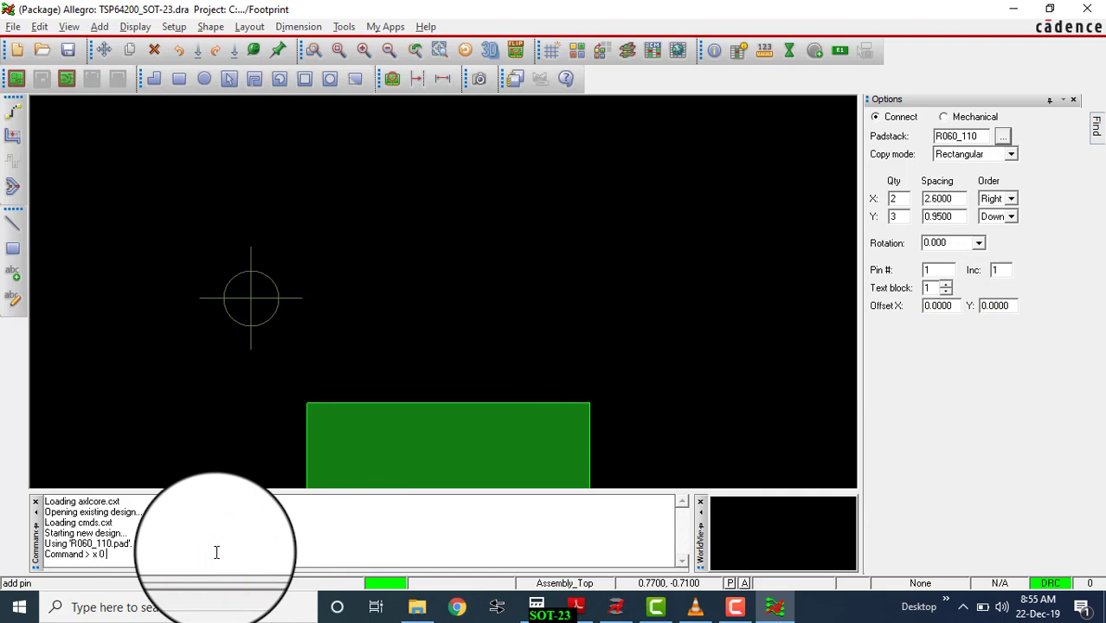
pyautogui.write(' 0')
pyautogui.press('Return')
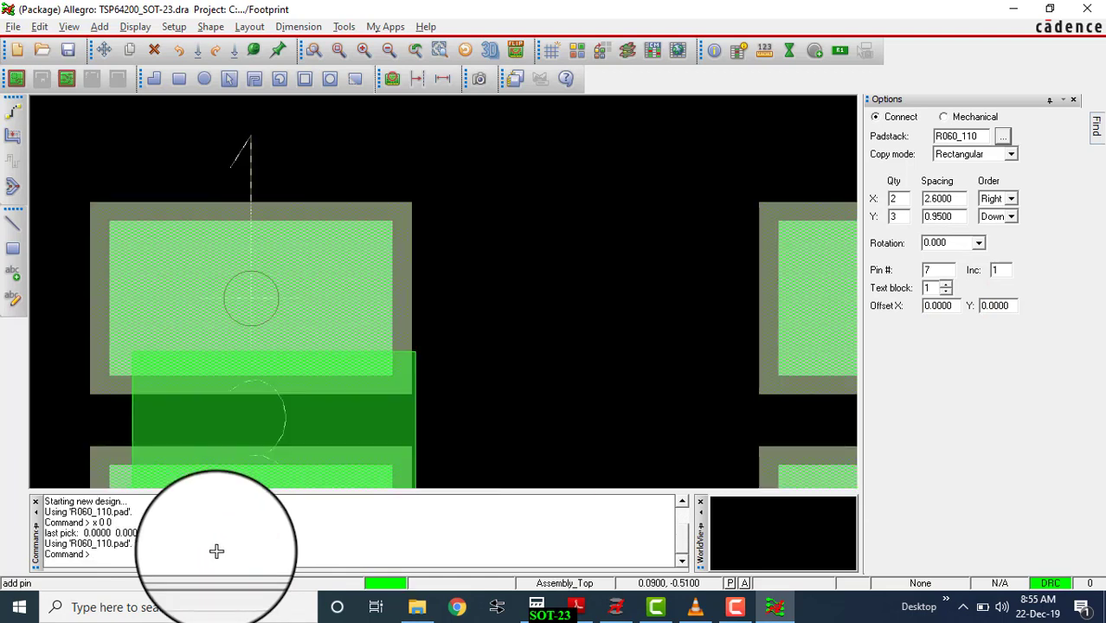
pyautogui.rightClick(540, 251)
pyautogui.click(567, 263)
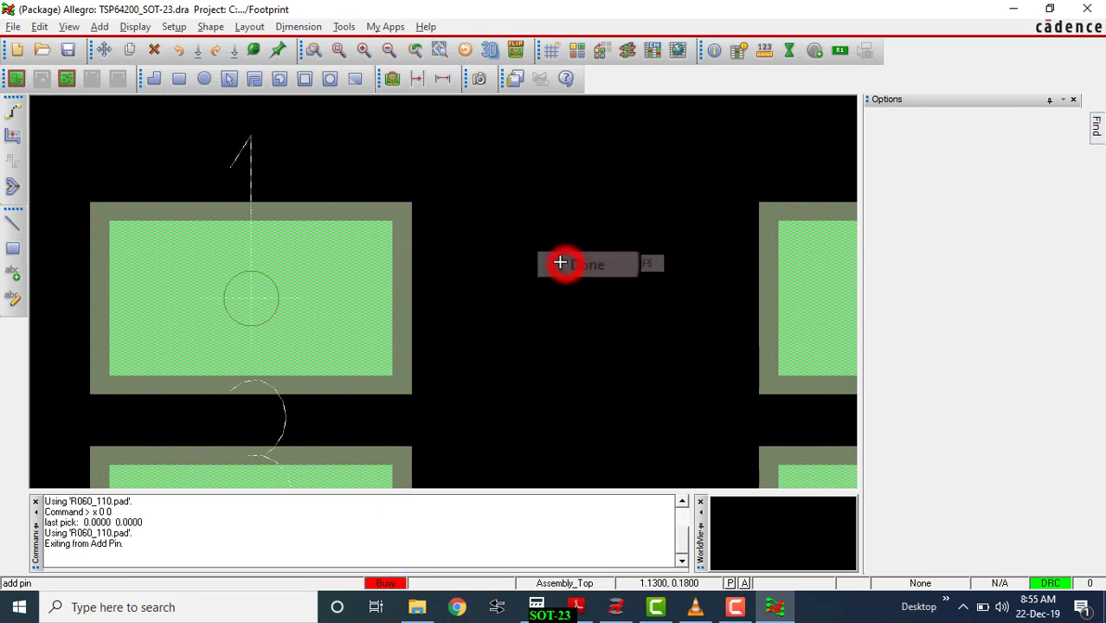
pyautogui.scroll(-5, 504, 241)
pyautogui.scroll(4, 513, 173)
pyautogui.scroll(-2, 569, 275)
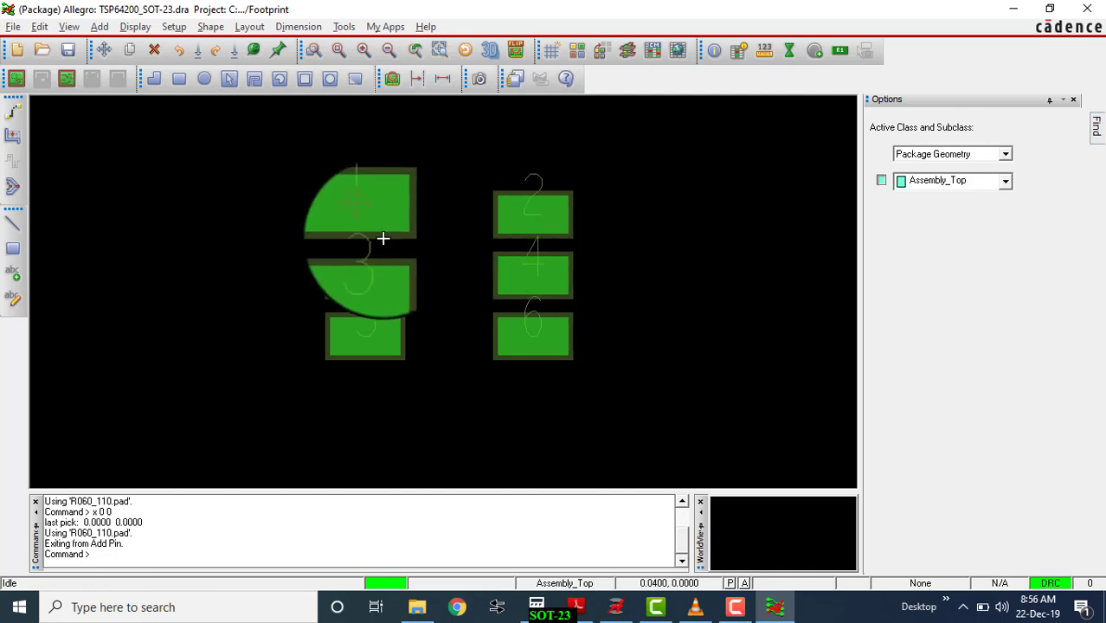
# Find the 2.6 pad row spacing on the datasheet's land pattern page
pyautogui.click(537, 606)
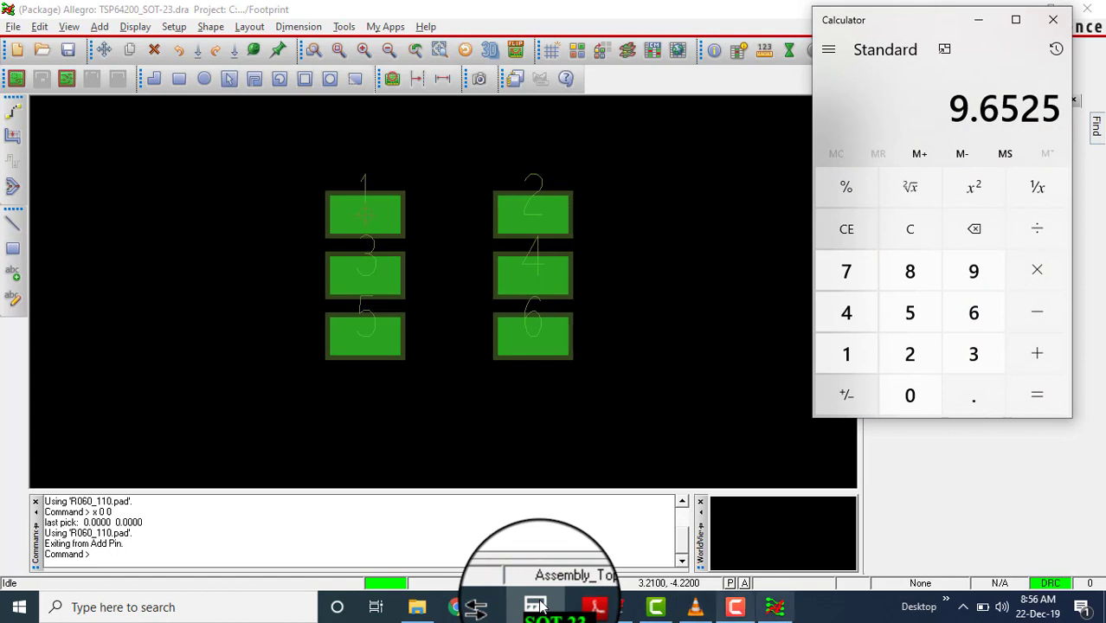
pyautogui.click(595, 606)
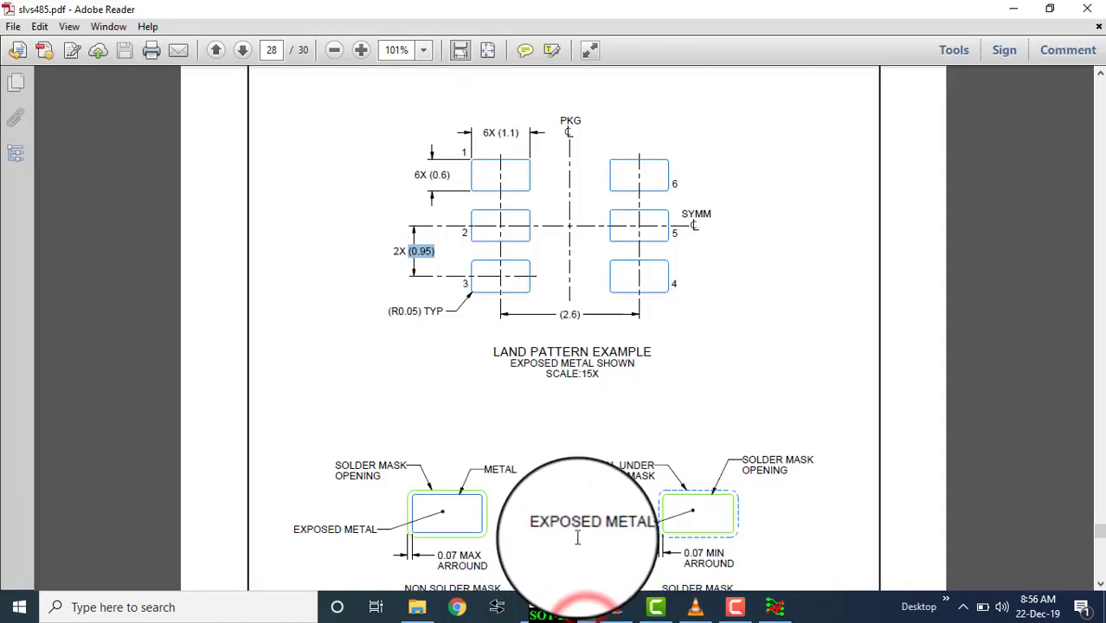
pyautogui.doubleClick(549, 318)
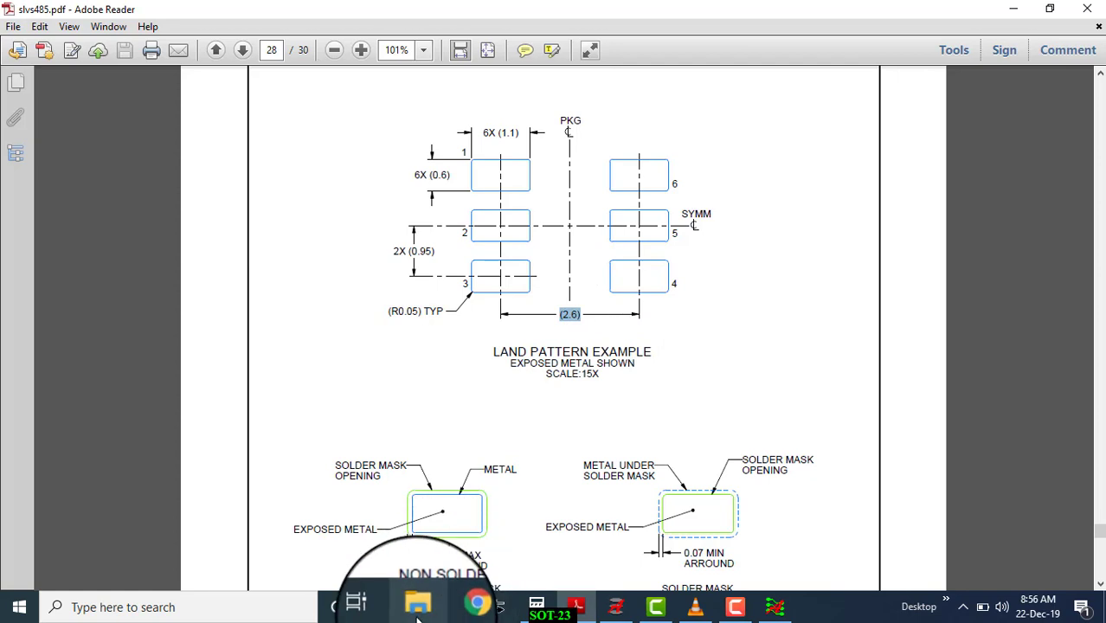
# Clear Calculator and divide 2.6 by 2 to get 1.3
pyautogui.moveTo(735, 607)
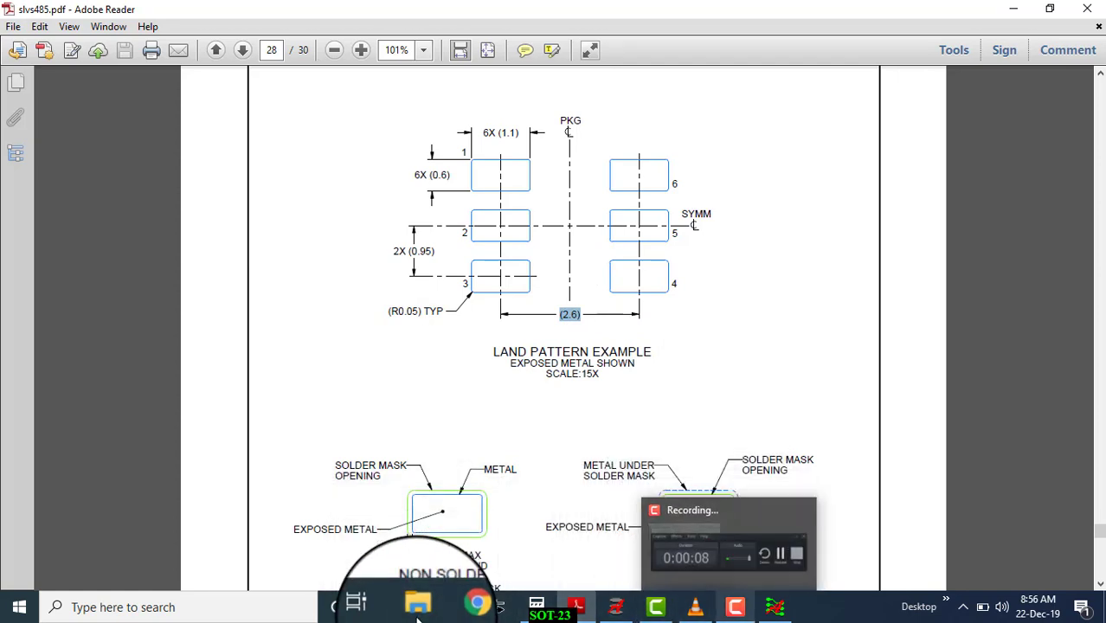
pyautogui.click(534, 608)
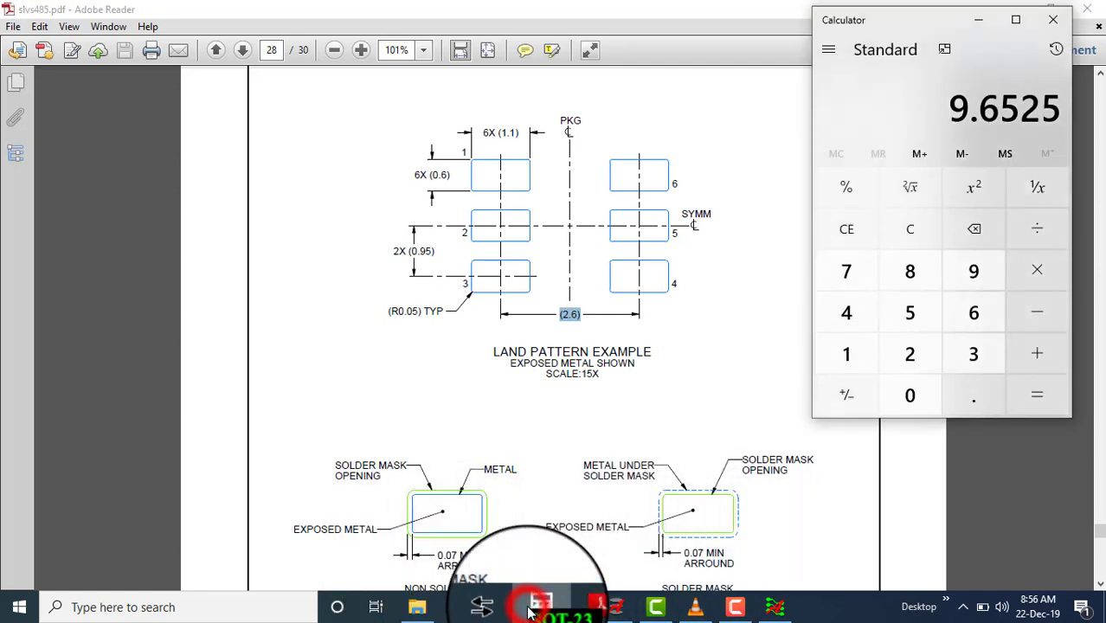
pyautogui.click(911, 230)
pyautogui.click(900, 357)
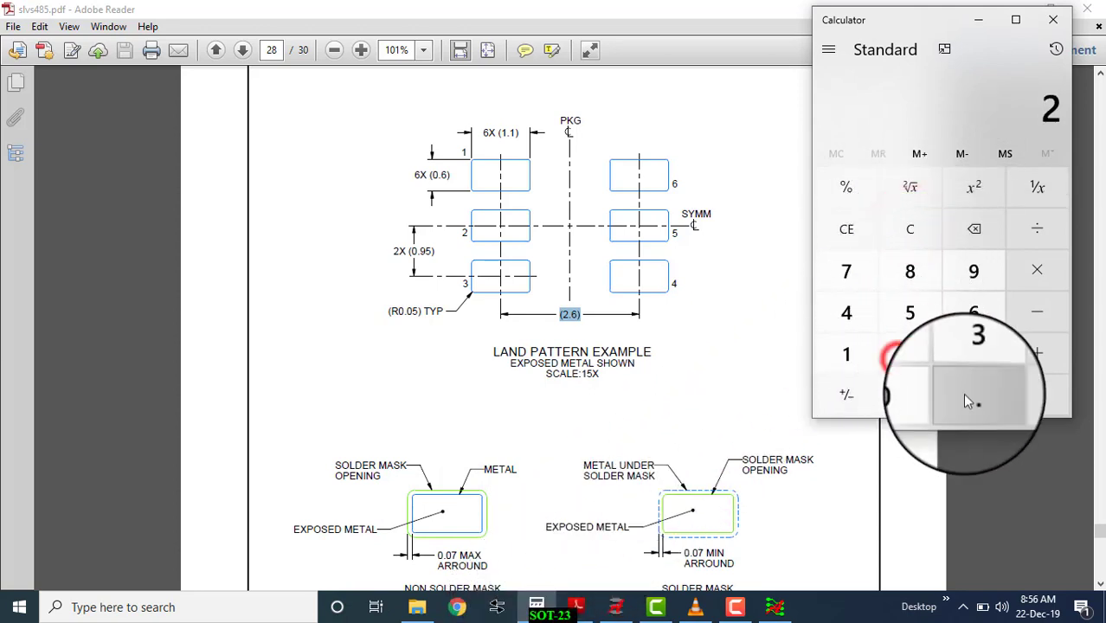
pyautogui.click(972, 397)
pyautogui.click(974, 312)
pyautogui.click(1036, 229)
pyautogui.click(909, 354)
pyautogui.click(1037, 395)
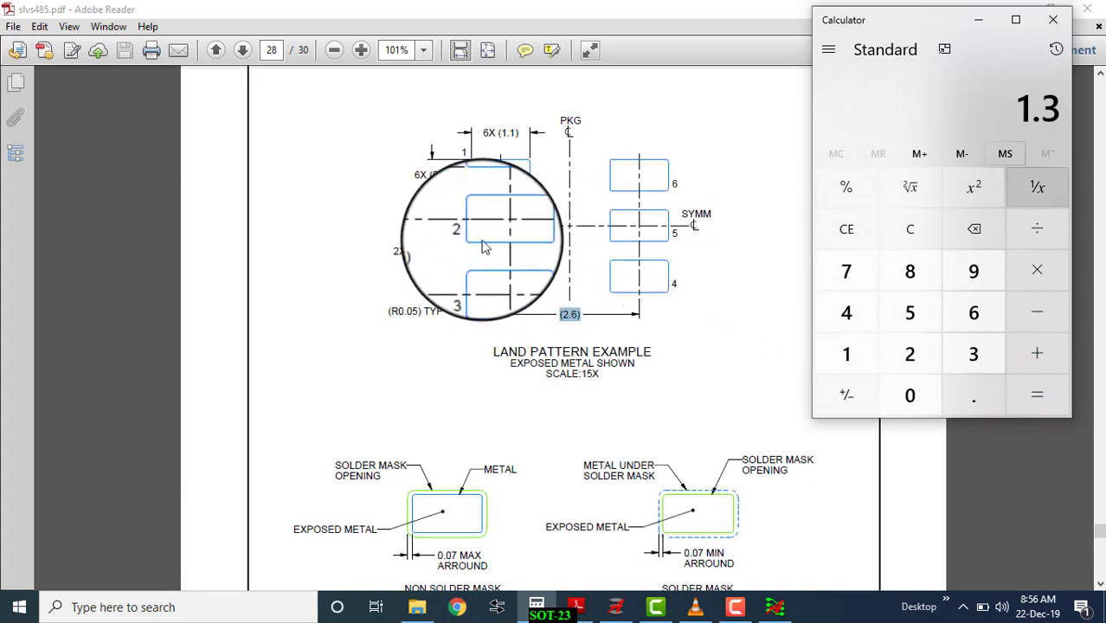
# Check the 0.95 vertical pad pitch in the datasheet, then enter x 0 0 in Allegro's command line
pyautogui.click(563, 222)
pyautogui.click(414, 250)
pyautogui.click(774, 606)
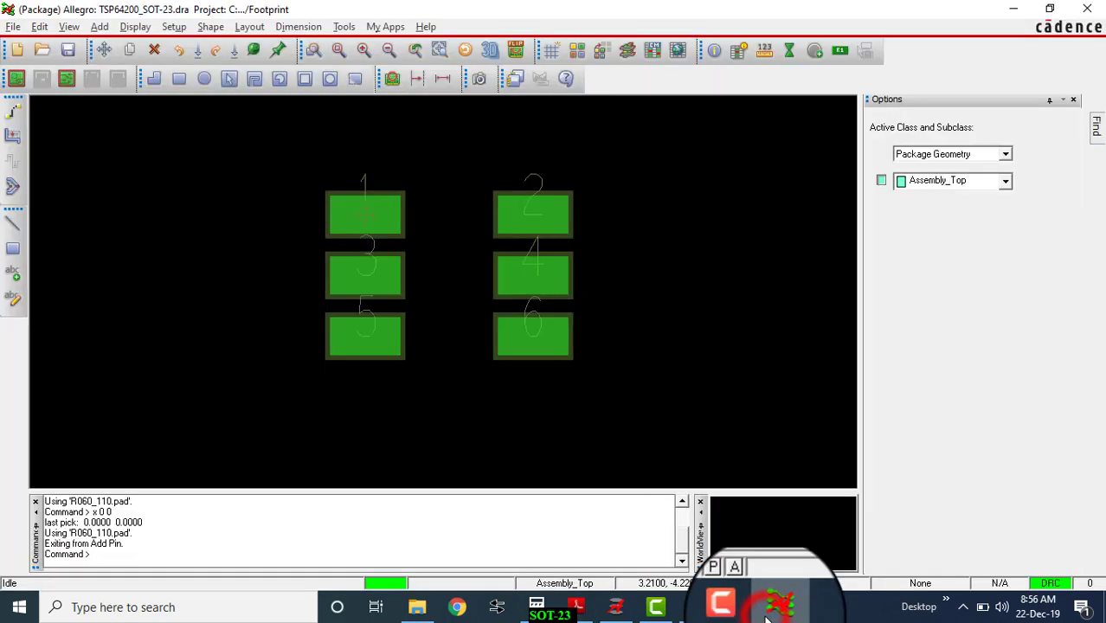
pyautogui.click(113, 553)
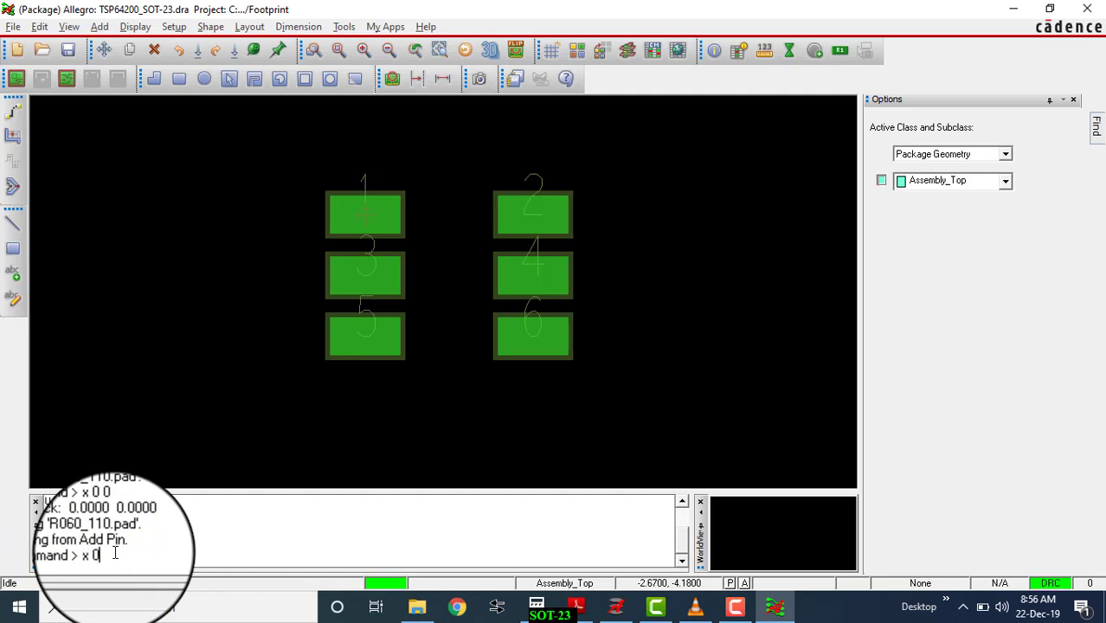
pyautogui.press('Return')
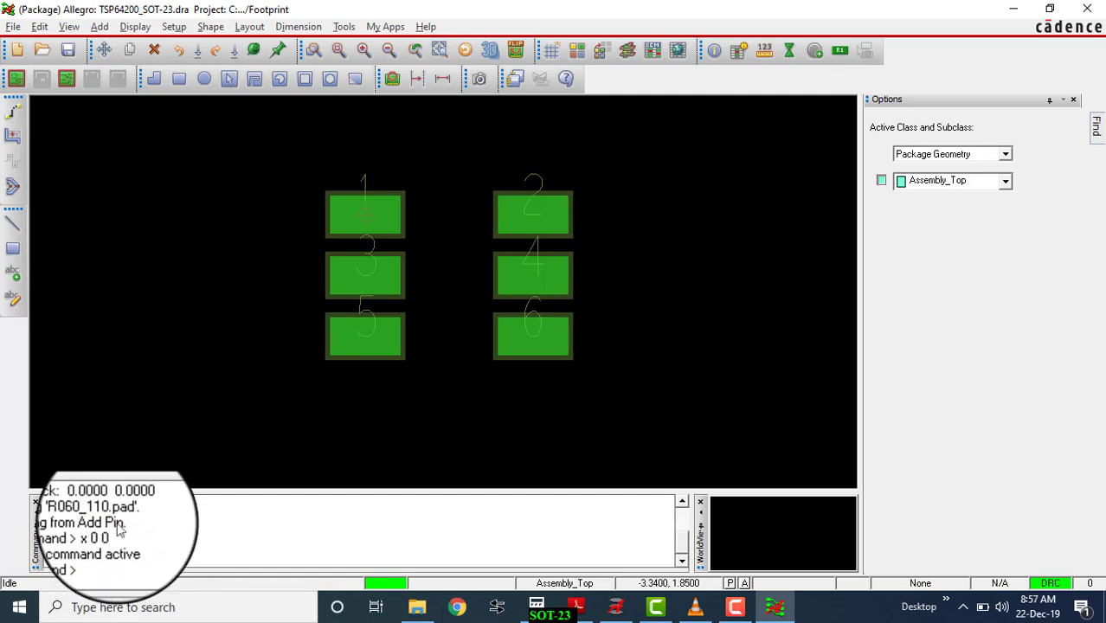
# Use Setup > Change Drawing Origin with 'x 1.3 -.95' so the pad-array centre becomes 0,0
pyautogui.click(172, 28)
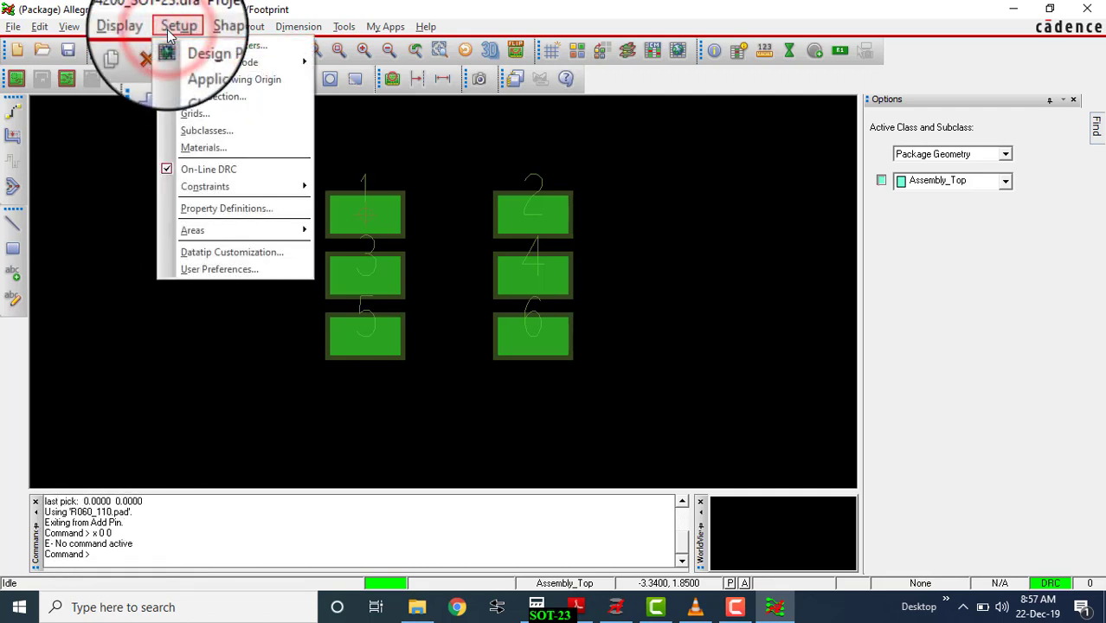
pyautogui.click(228, 78)
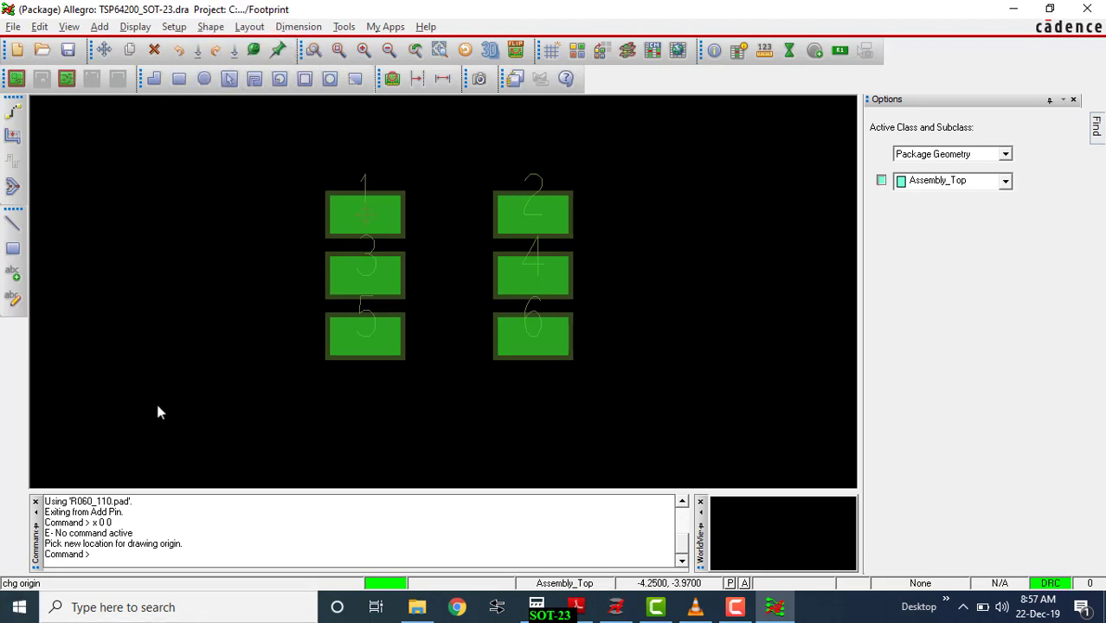
pyautogui.write('x 1.3')
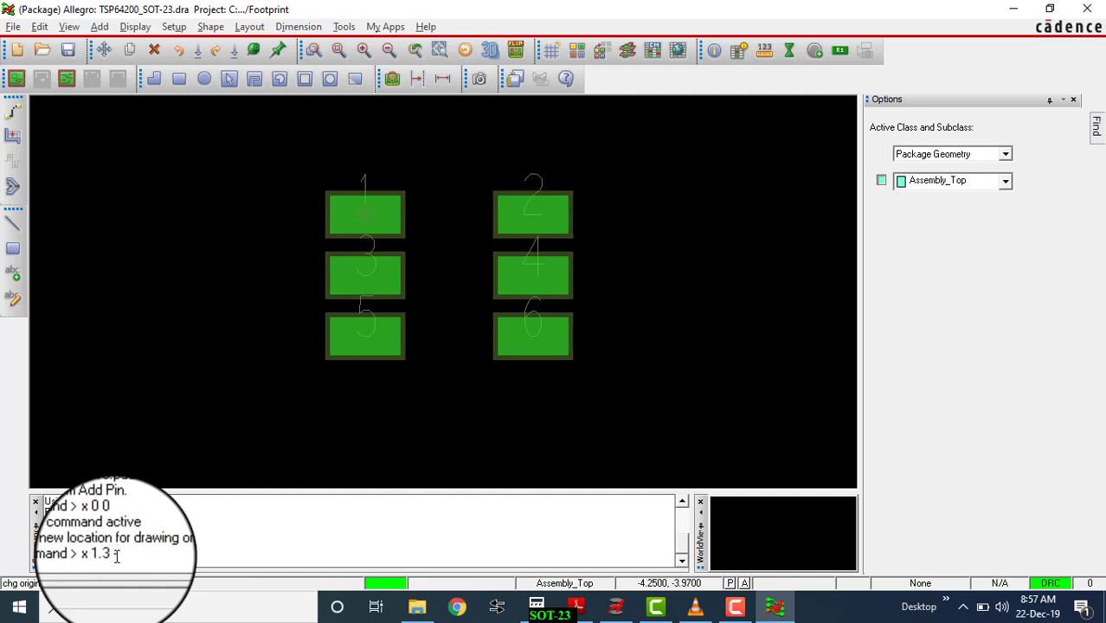
pyautogui.write('-0')
pyautogui.press('BackSpace')
pyautogui.press('BackSpace')
pyautogui.write('-95')
pyautogui.press('Return')
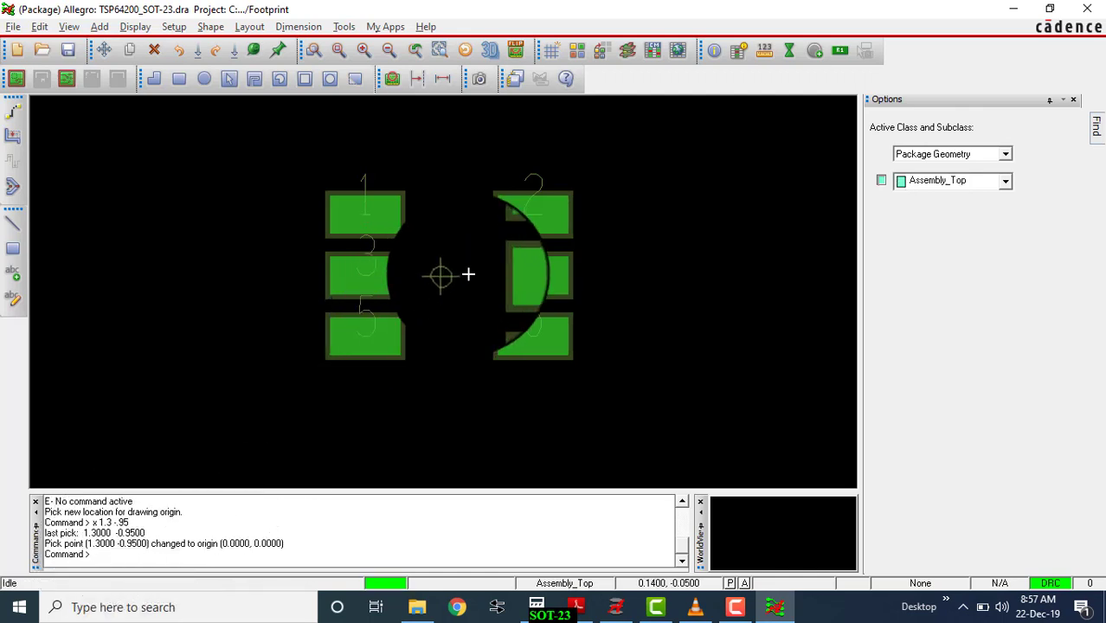
pyautogui.scroll(5, 468, 274)
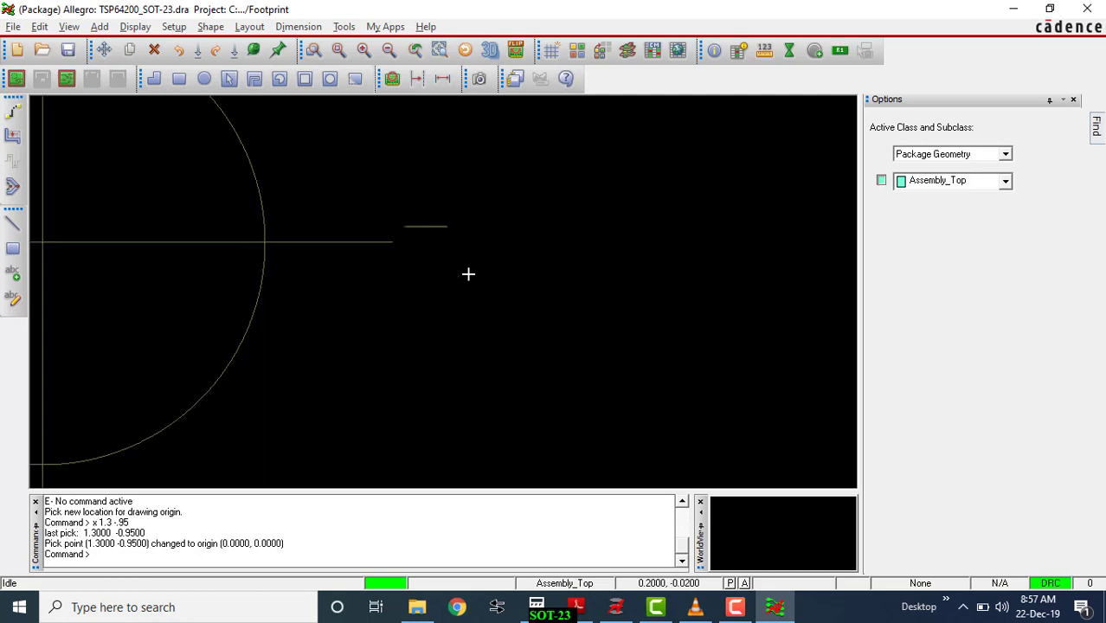
pyautogui.scroll(-5, 468, 274)
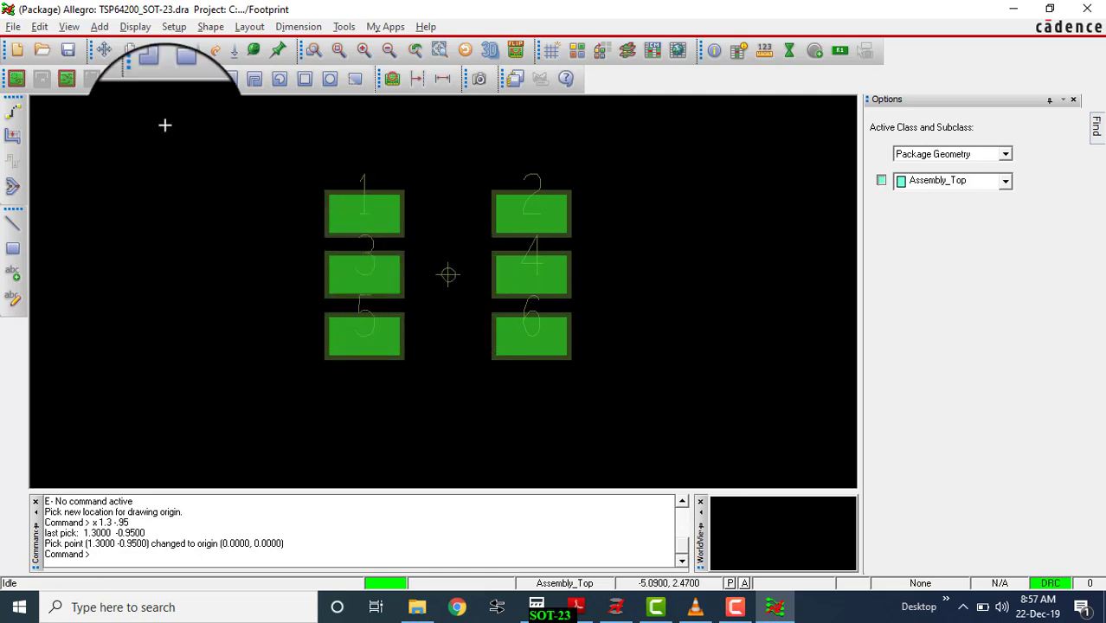
# Start a Package Geometry / Assembly_Top line with a 0.1016 line width
pyautogui.click(100, 28)
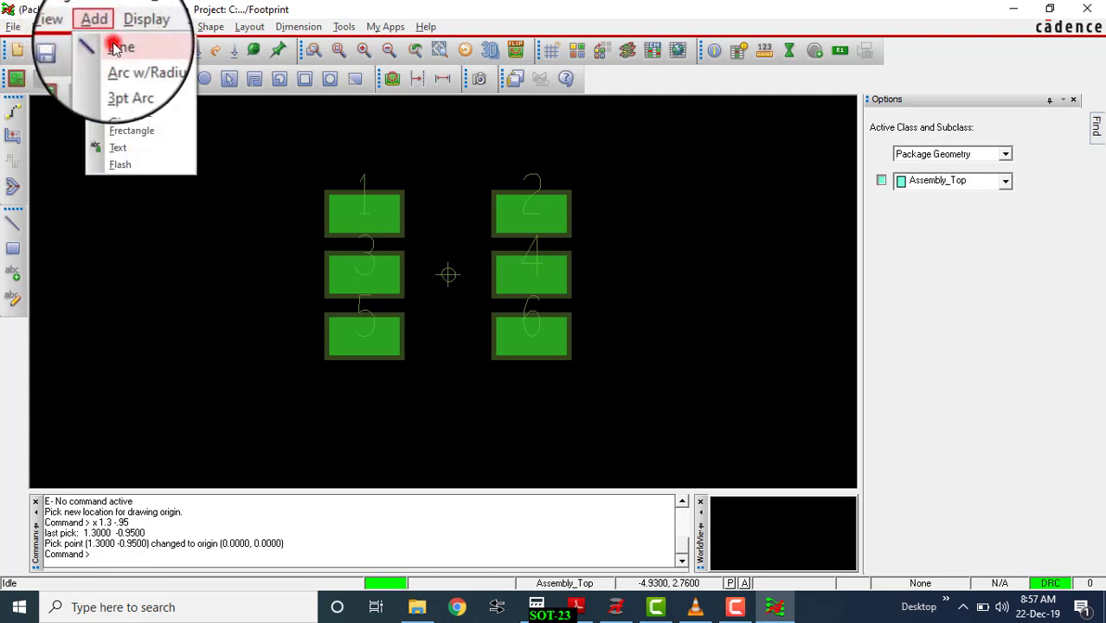
pyautogui.click(115, 48)
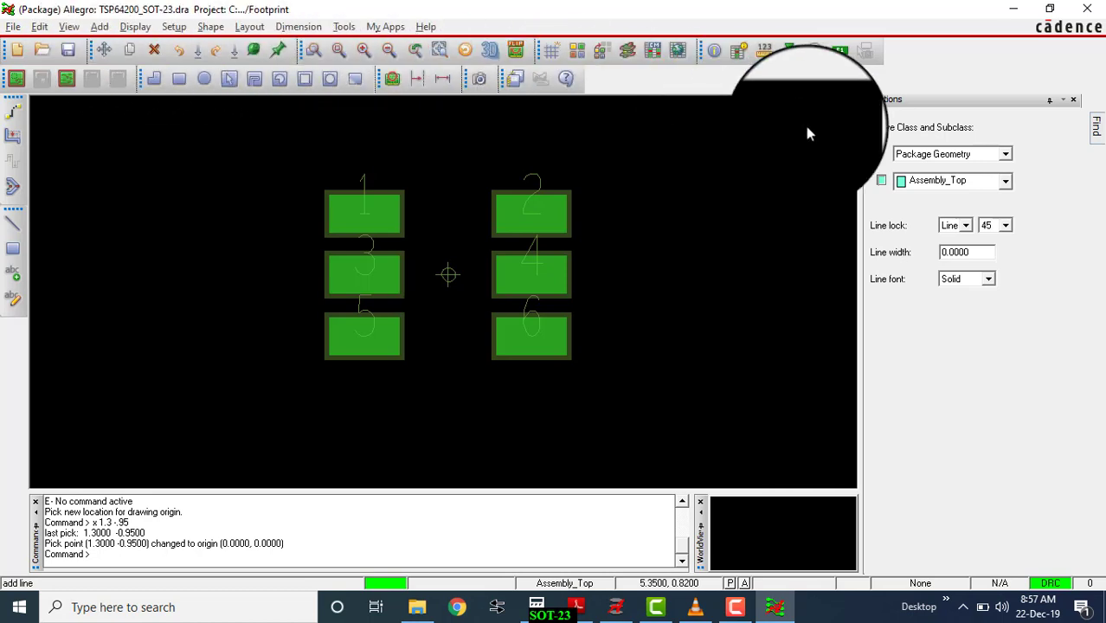
pyautogui.click(1004, 153)
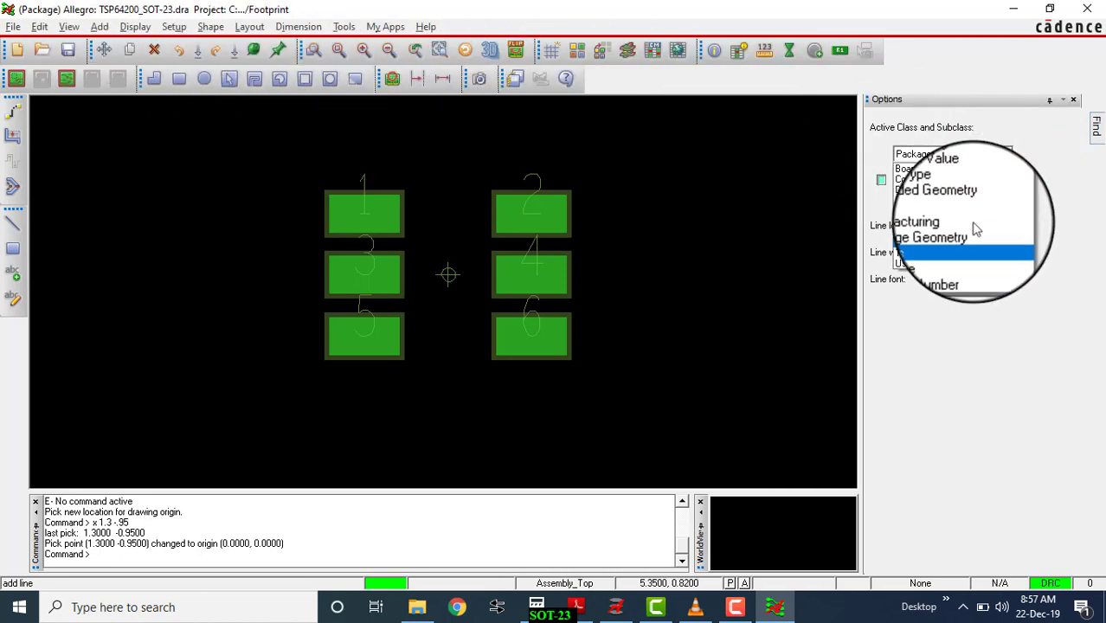
pyautogui.click(971, 237)
pyautogui.click(1005, 182)
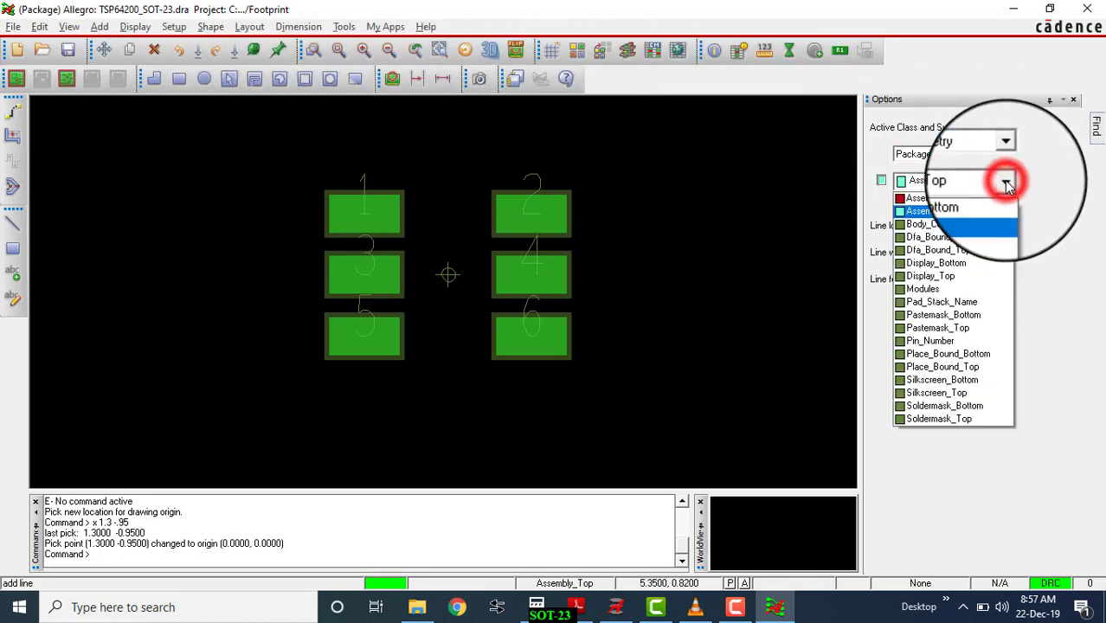
pyautogui.click(954, 213)
pyautogui.doubleClick(976, 252)
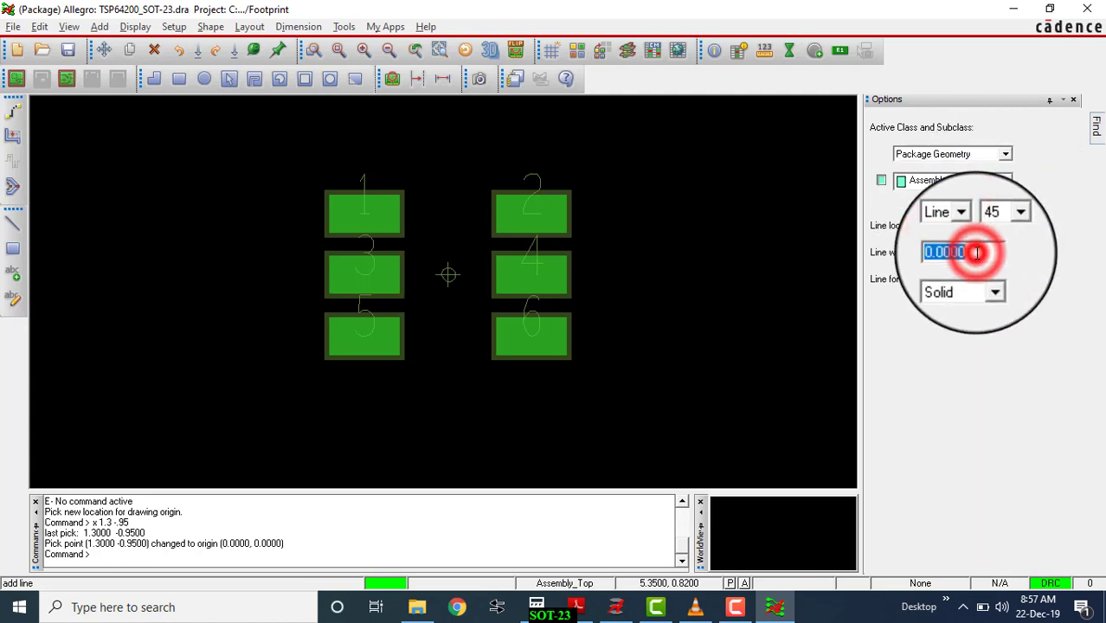
pyautogui.write('.')
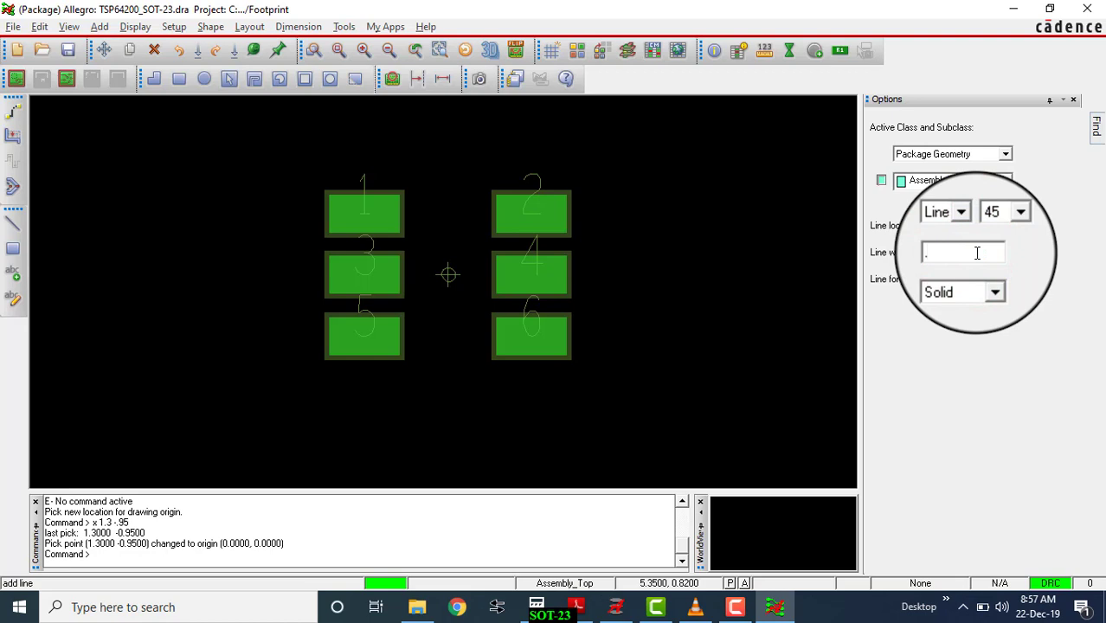
pyautogui.write('1016')
pyautogui.press('Return')
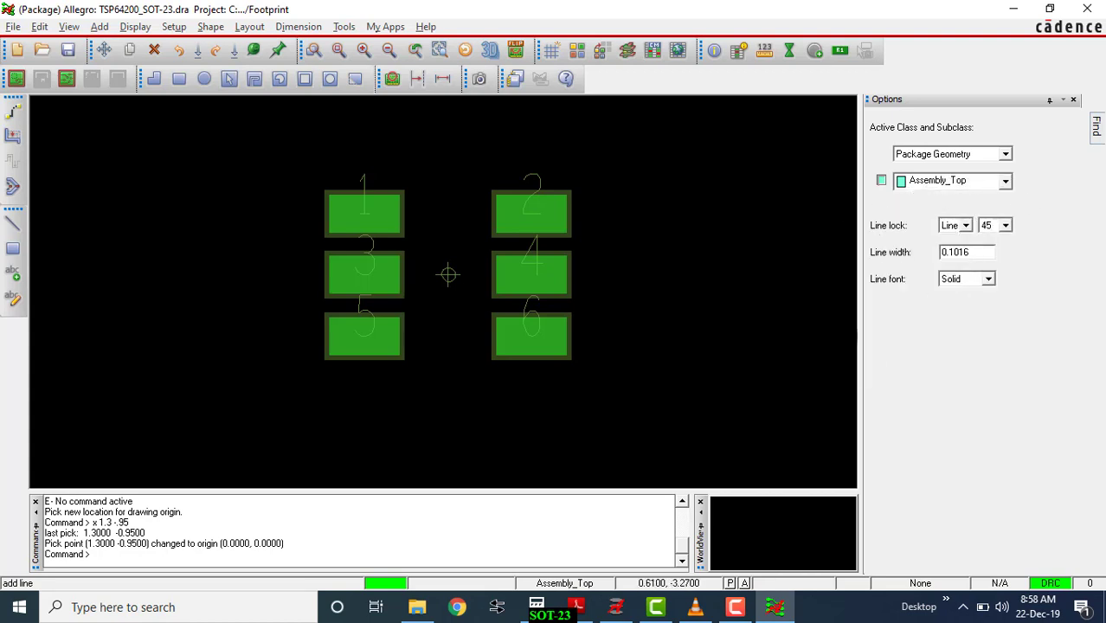
# Anchor the line at x 0 0 and bring the datasheet PDF forward
pyautogui.click(232, 562)
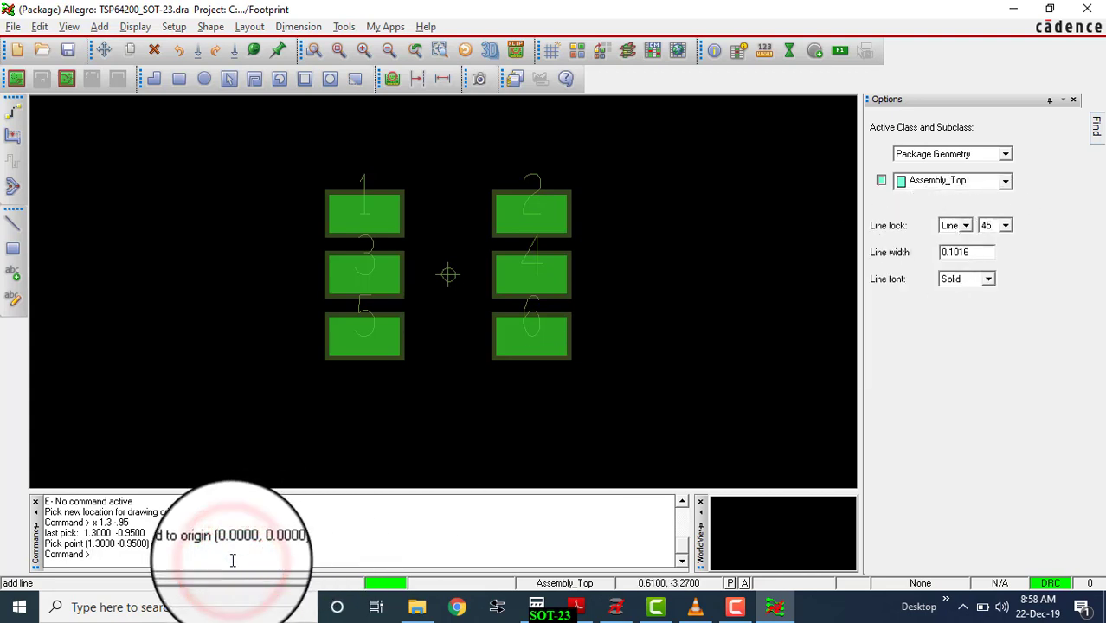
pyautogui.write('x 0 0')
pyautogui.press('Return')
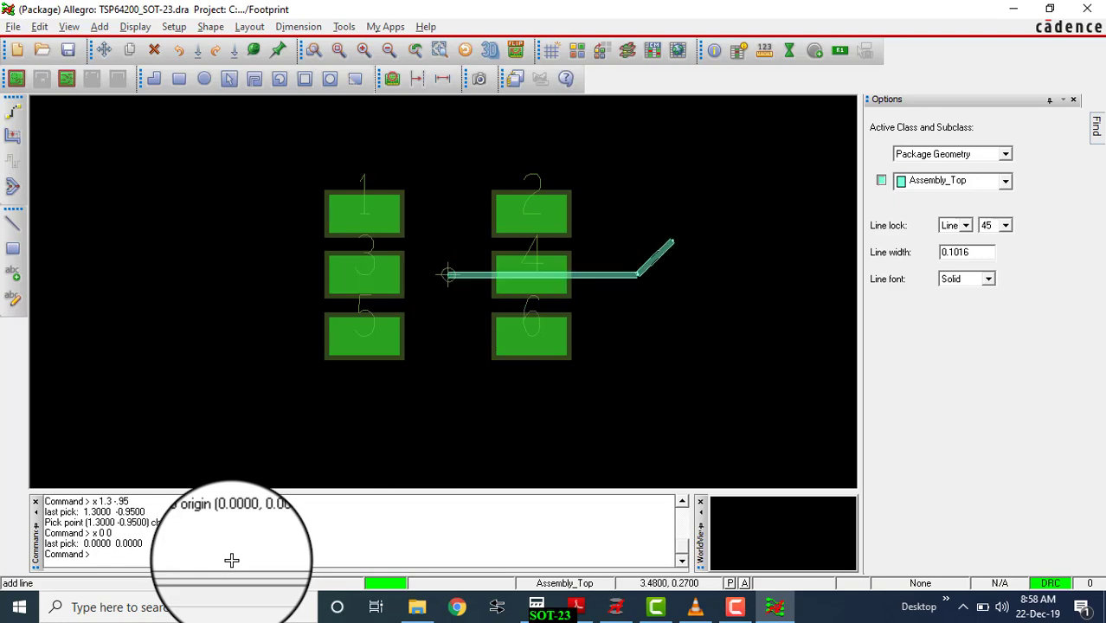
pyautogui.click(574, 608)
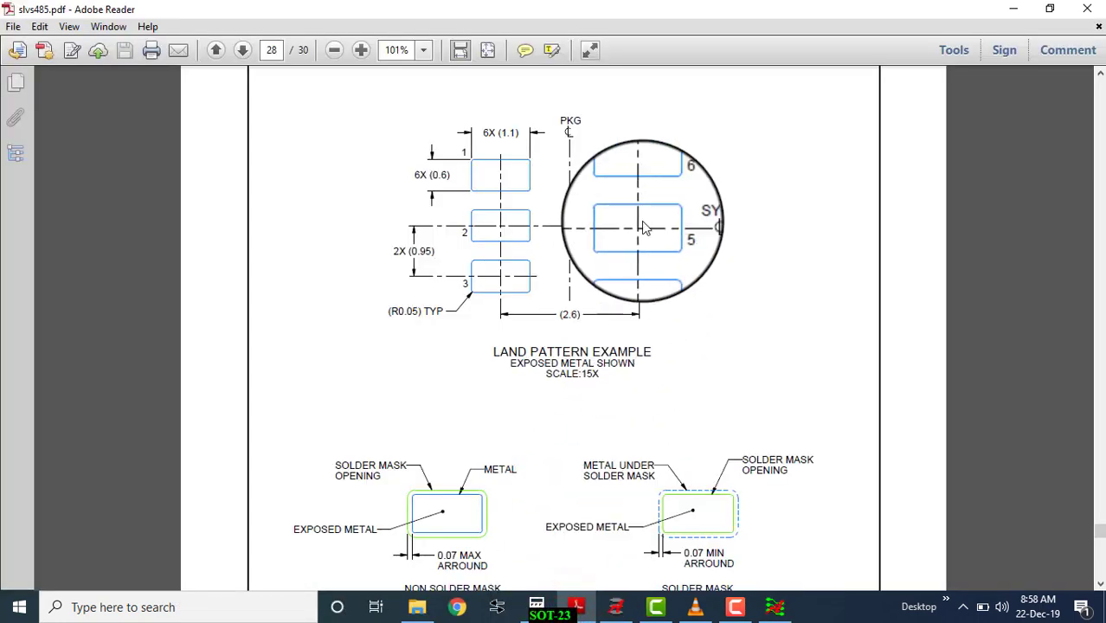
# Scroll up to the page 27 package drawing to check the 3.05/2.75 body length, then return to Allegro
pyautogui.scroll(10, 645, 227)
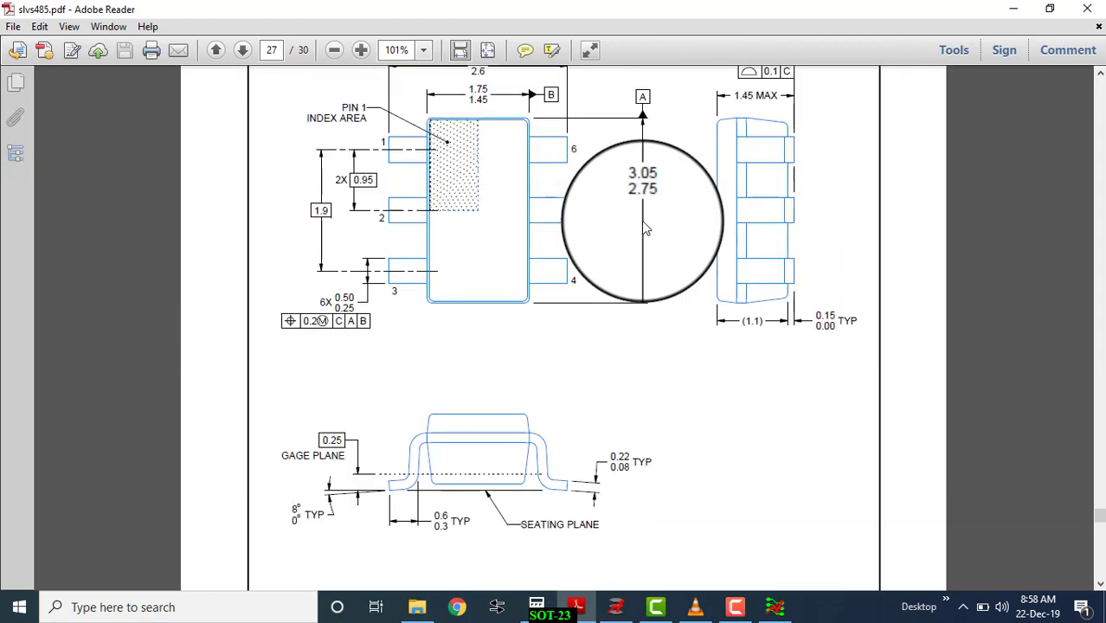
pyautogui.scroll(1, 644, 228)
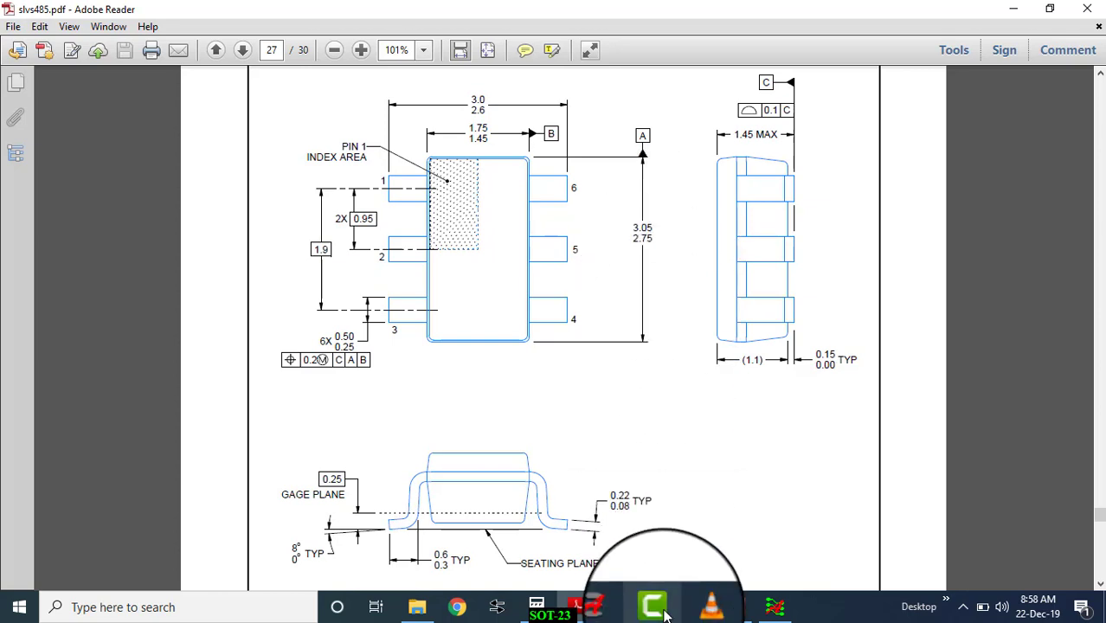
pyautogui.moveTo(665, 610)
pyautogui.click(774, 607)
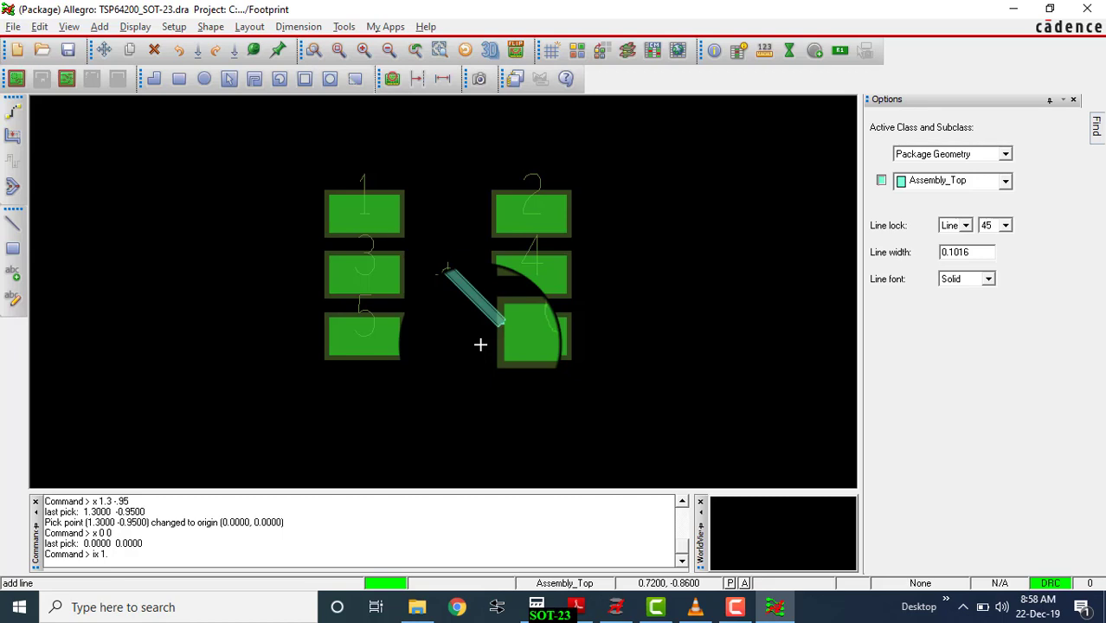
# Extend the assembly outline 1.75 to the right and 3.05 upward, rechecking the datasheet
pyautogui.press('Return')
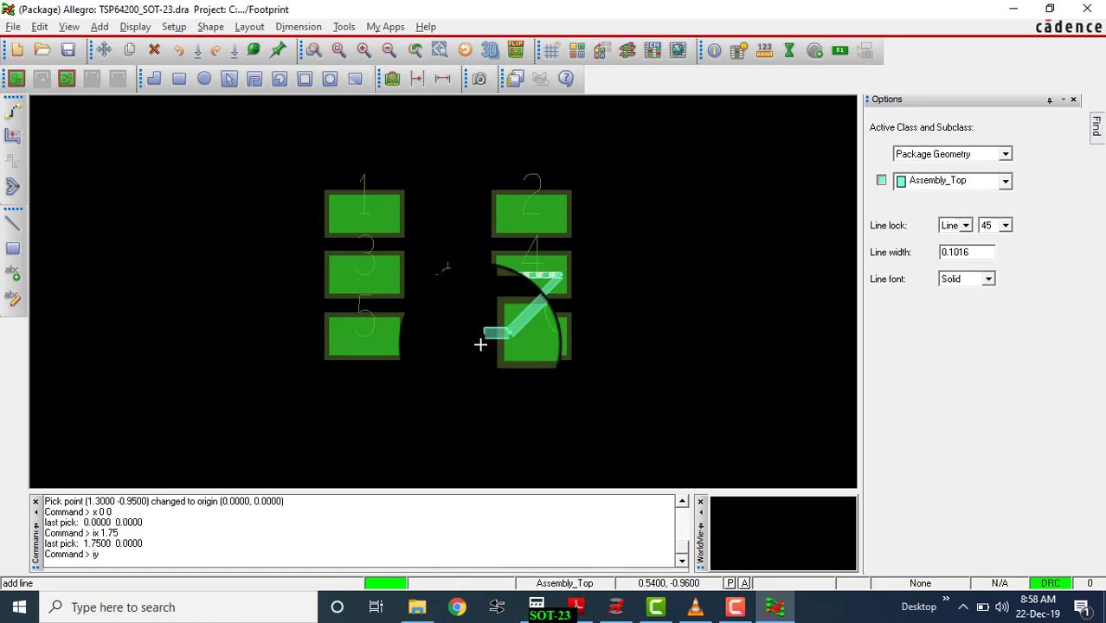
pyautogui.click(575, 606)
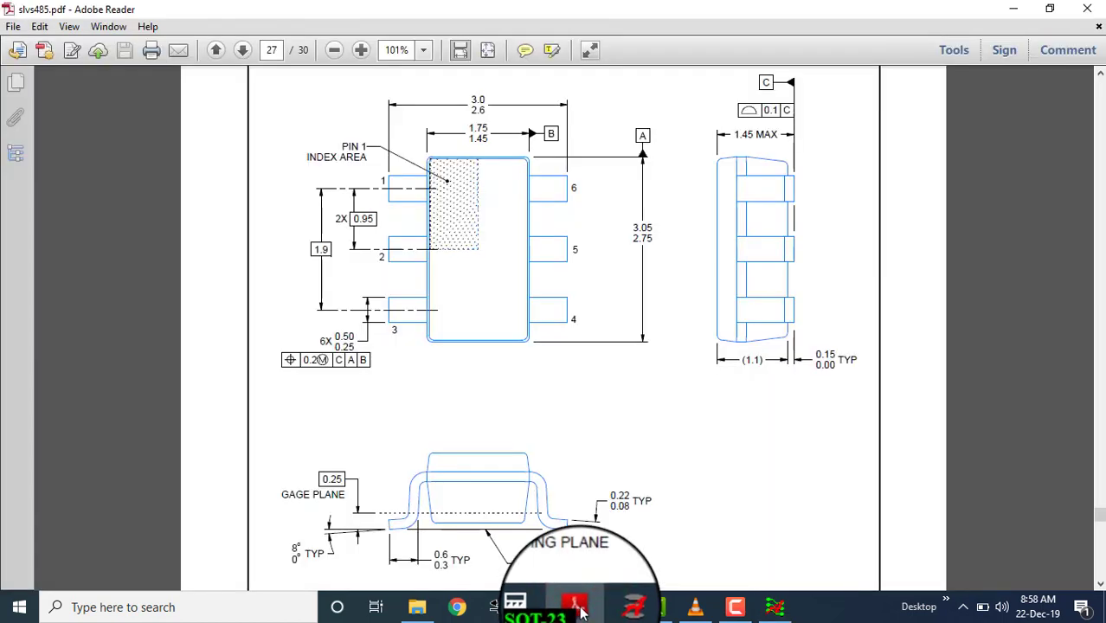
pyautogui.moveTo(583, 611)
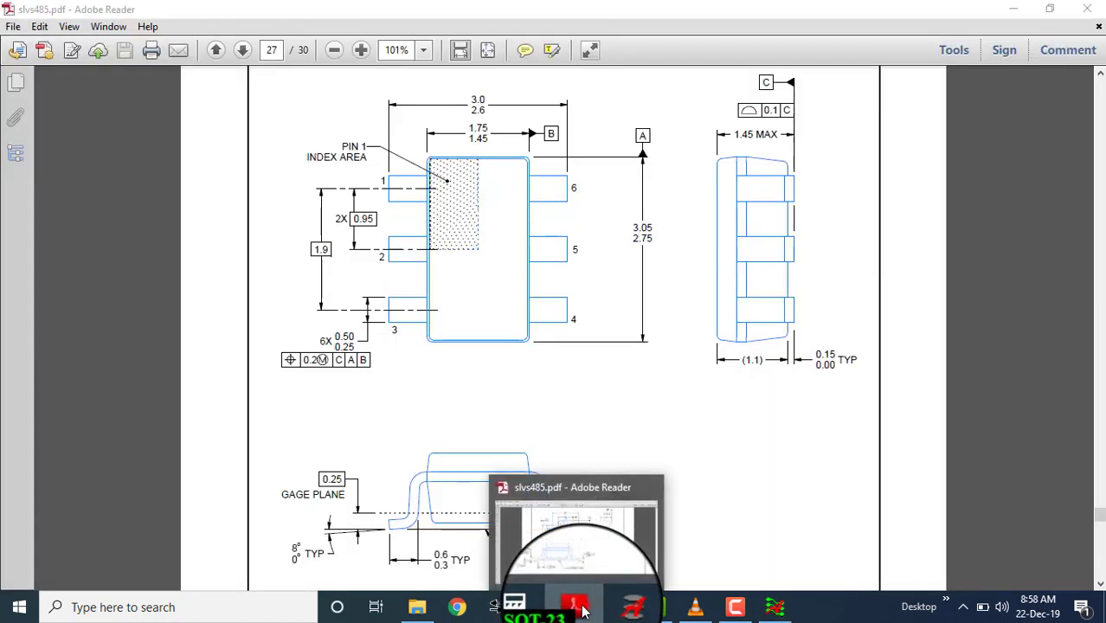
pyautogui.click(583, 611)
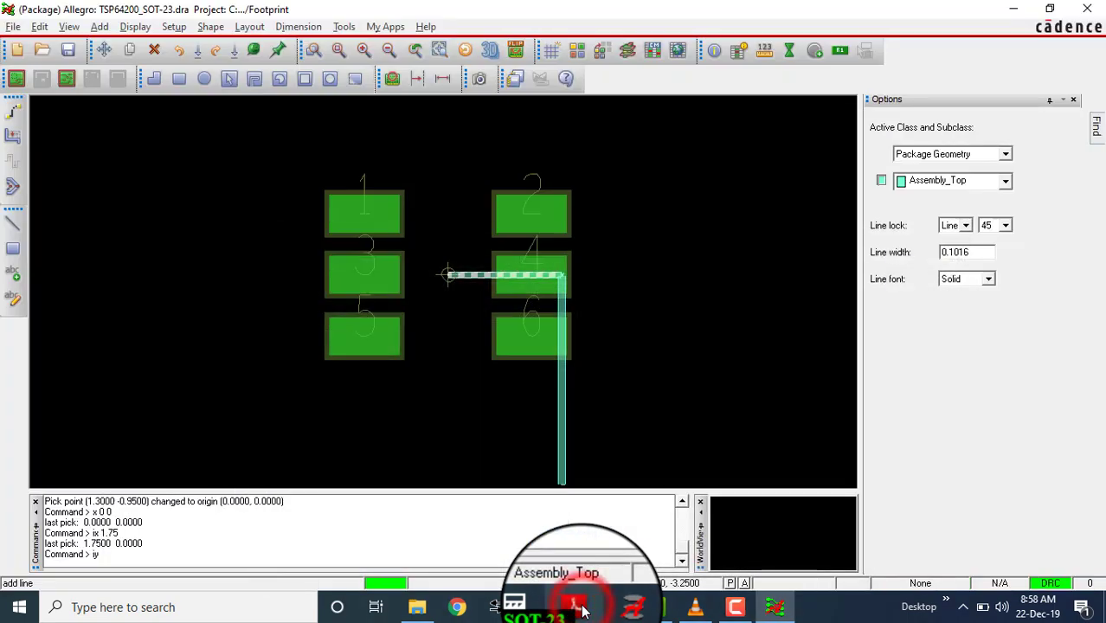
pyautogui.click(152, 557)
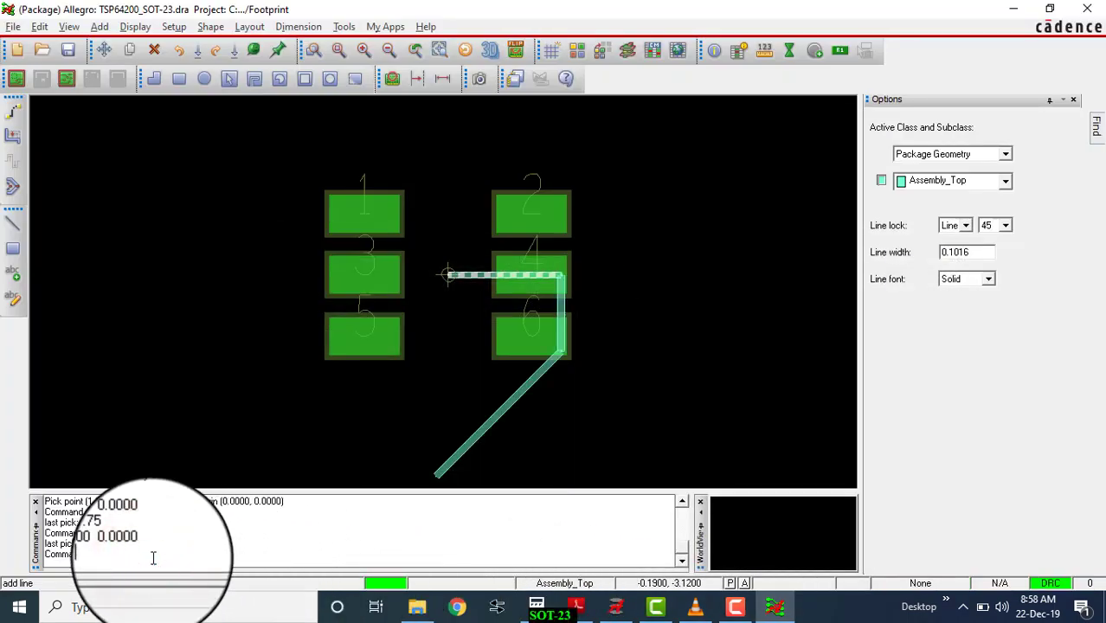
pyautogui.write('3.05')
pyautogui.press('BackSpace')
pyautogui.press('BackSpace')
pyautogui.press('BackSpace')
pyautogui.press('BackSpace')
pyautogui.write('3.05')
pyautogui.press('Return')
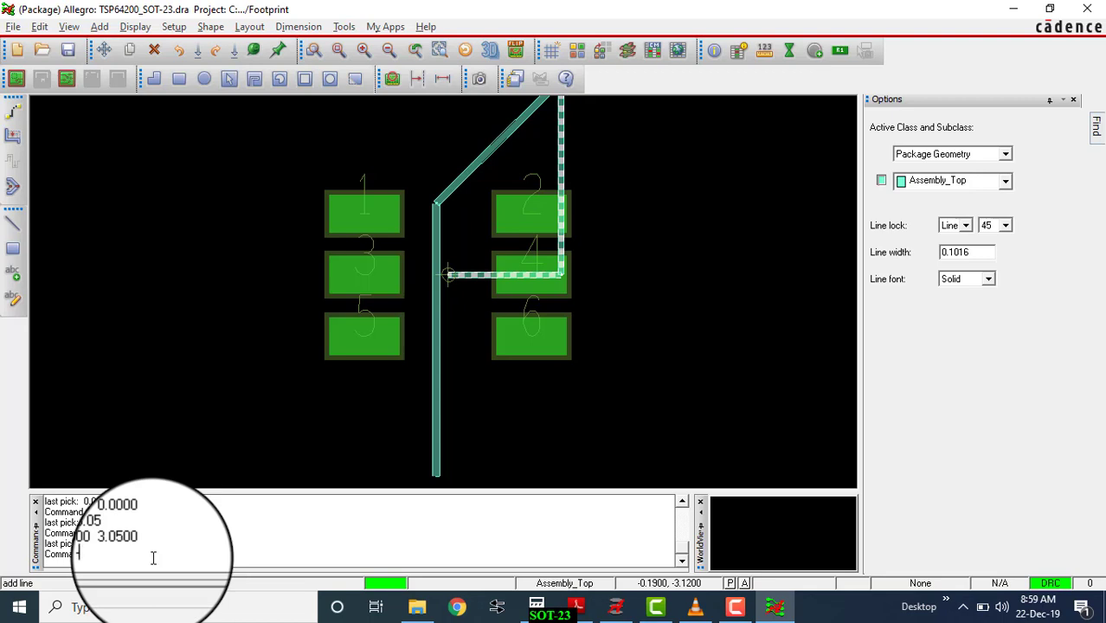
# Draw 1.75 back to the left, close the outline at x 0 0, and finish with Done
pyautogui.write('-1.75')
pyautogui.press('Return')
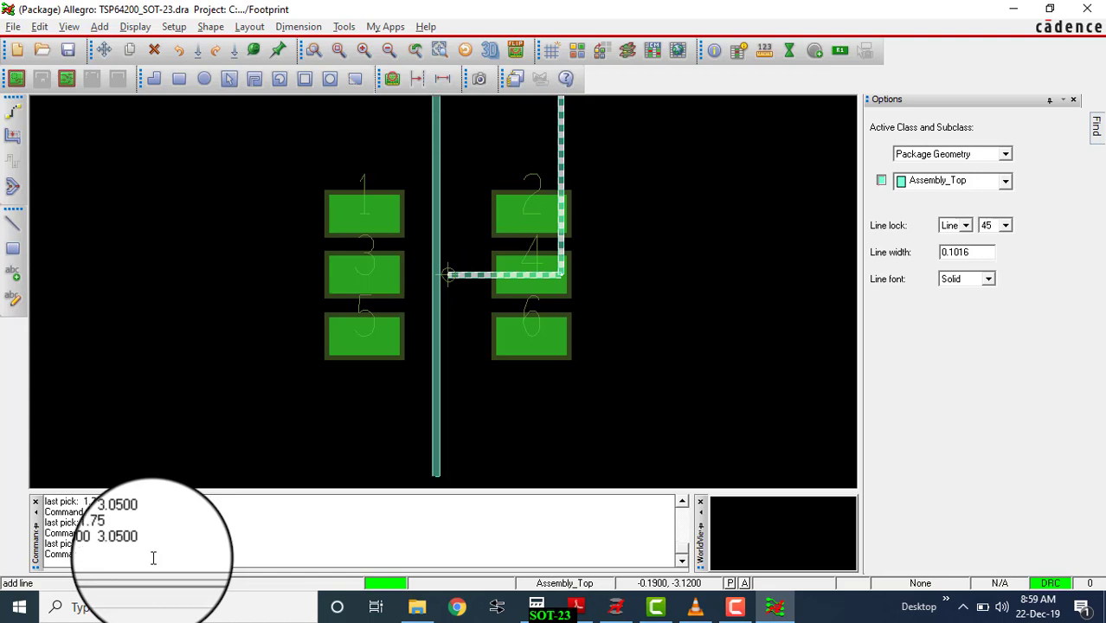
pyautogui.scroll(3, 413, 251)
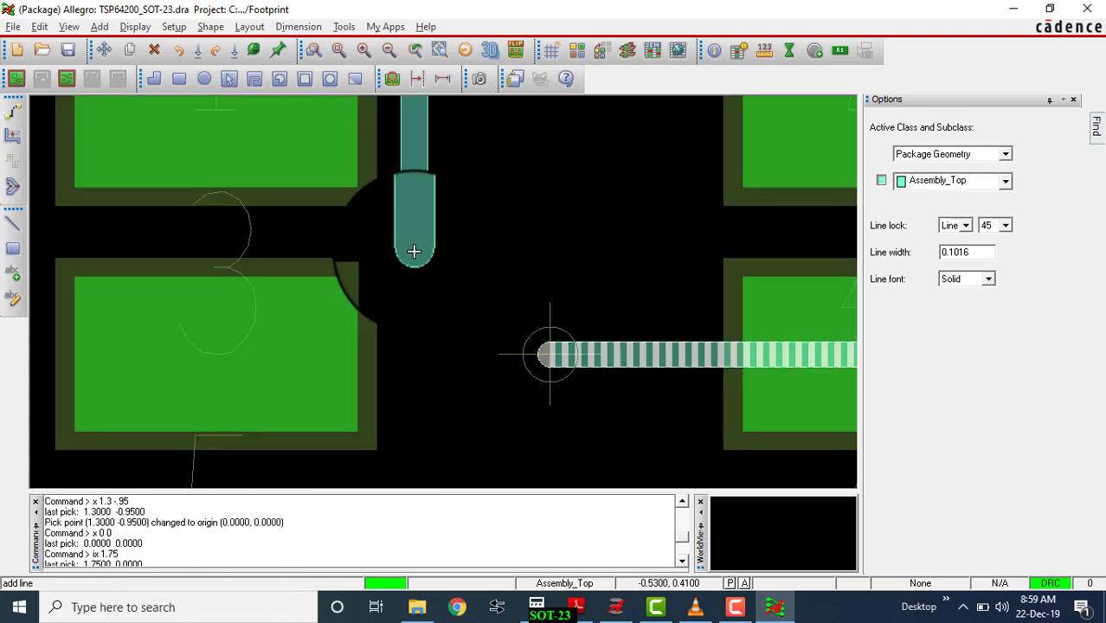
pyautogui.scroll(-3, 414, 251)
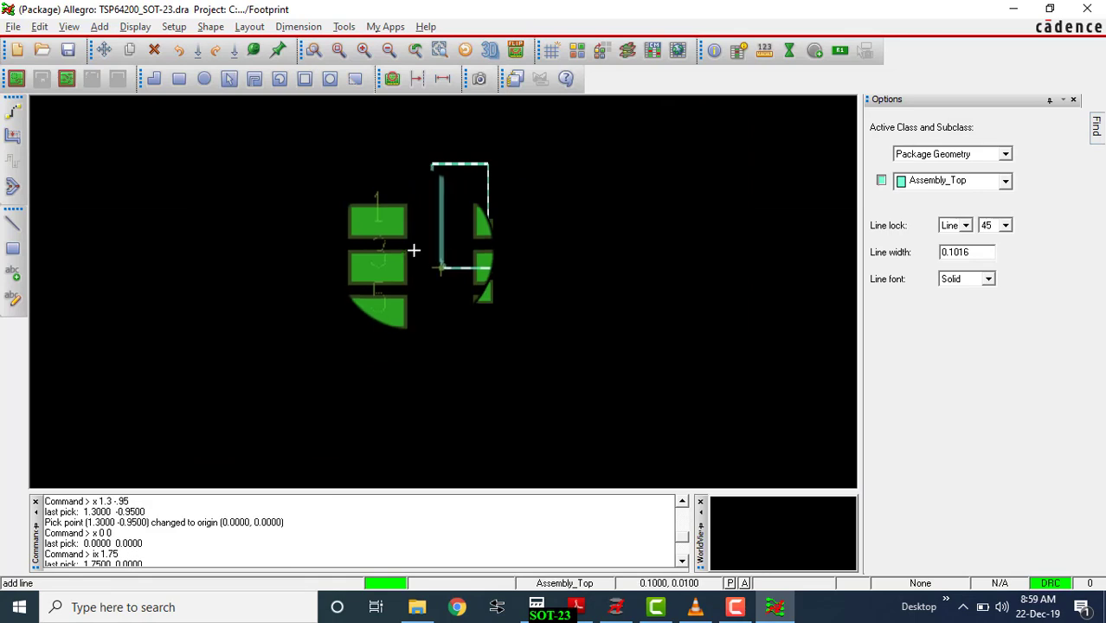
pyautogui.write('x')
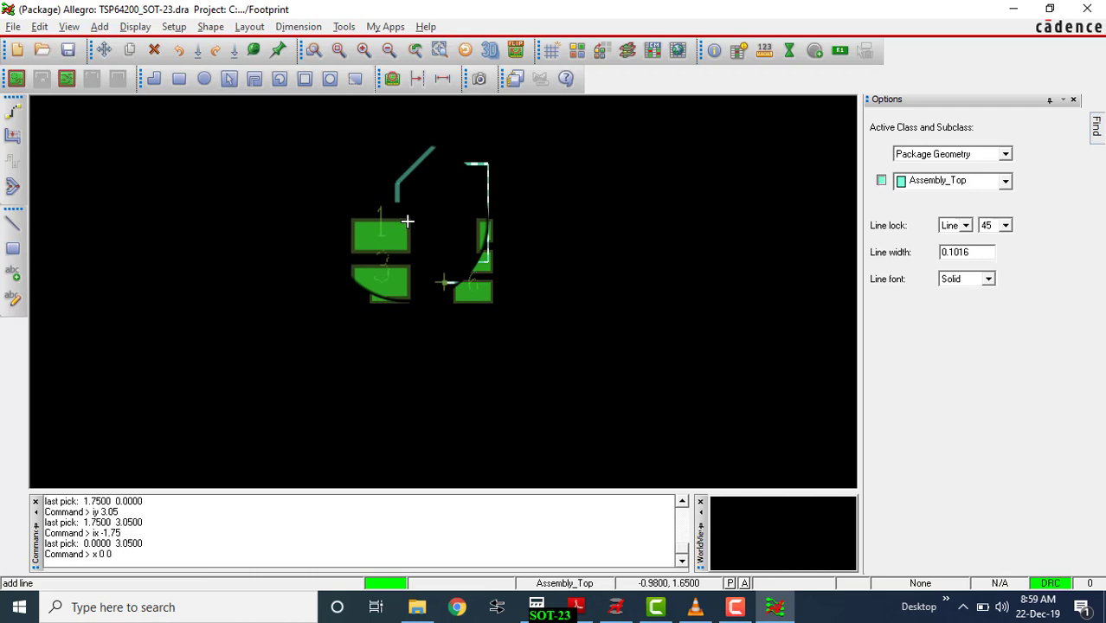
pyautogui.write(' 0 0')
pyautogui.press('Return')
pyautogui.rightClick(393, 168)
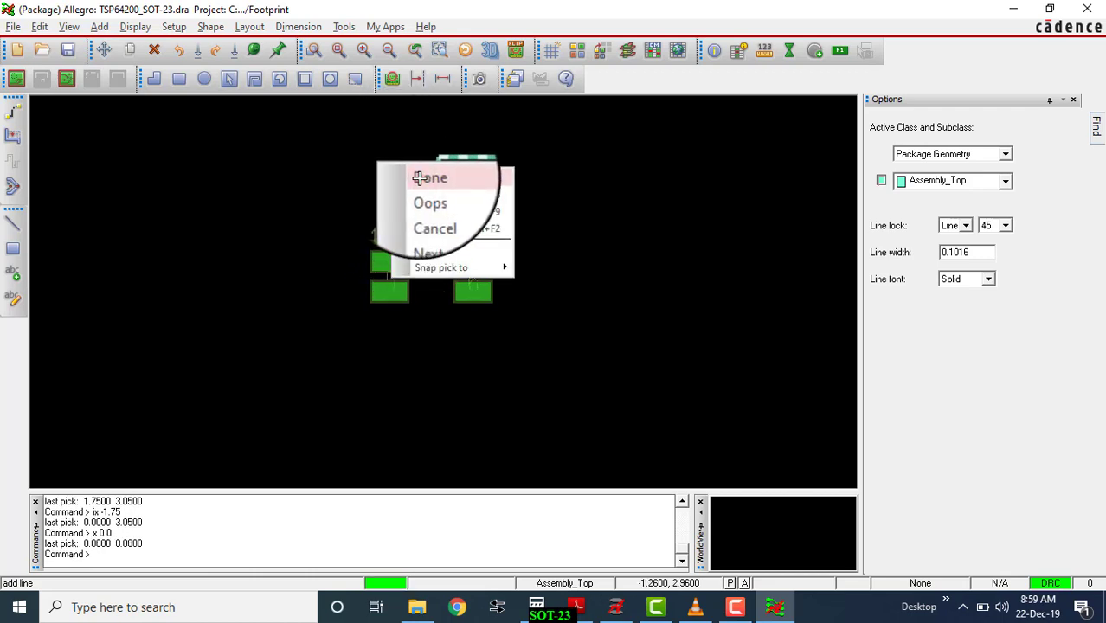
pyautogui.click(418, 178)
pyautogui.scroll(4, 473, 188)
pyautogui.scroll(-2, 472, 189)
pyautogui.scroll(-3, 472, 189)
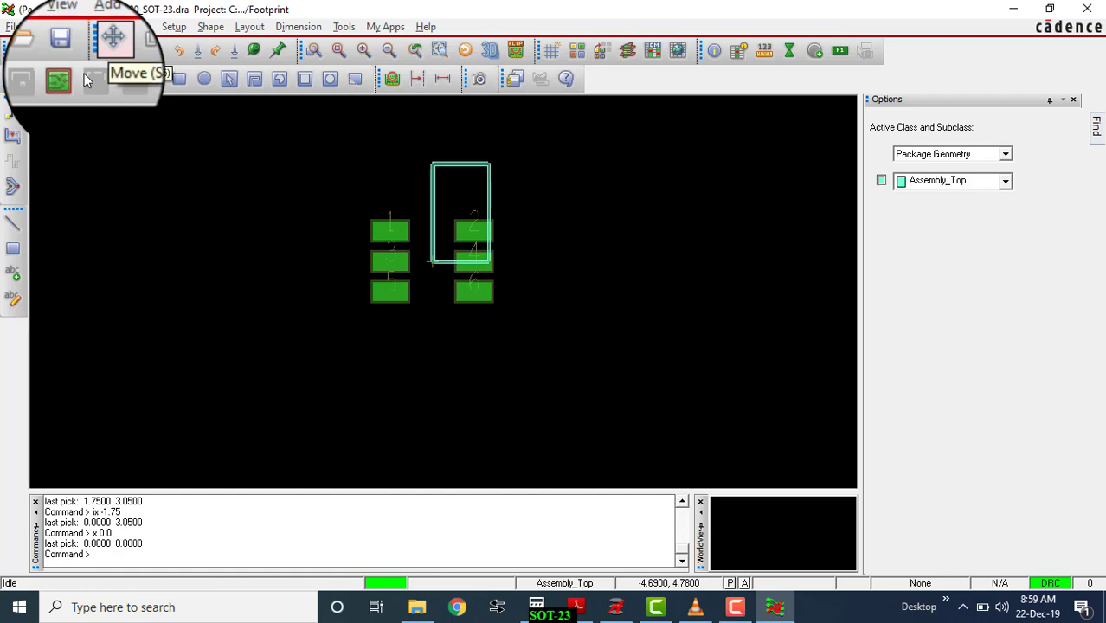
# Pick up the assembly outline with the Move command
pyautogui.click(103, 50)
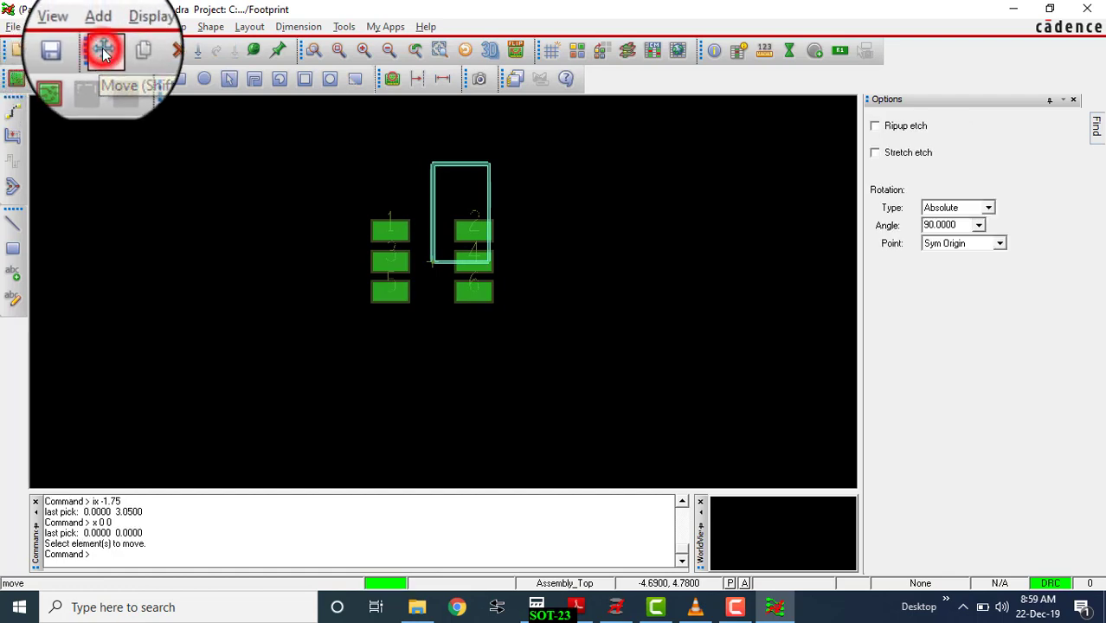
pyautogui.click(467, 163)
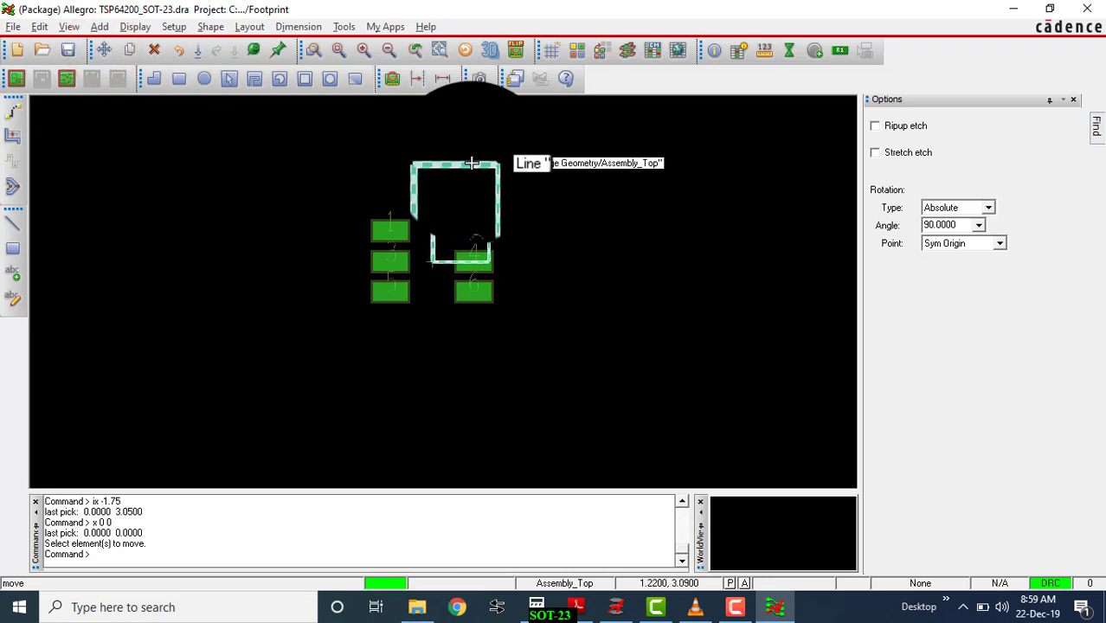
pyautogui.click(470, 165)
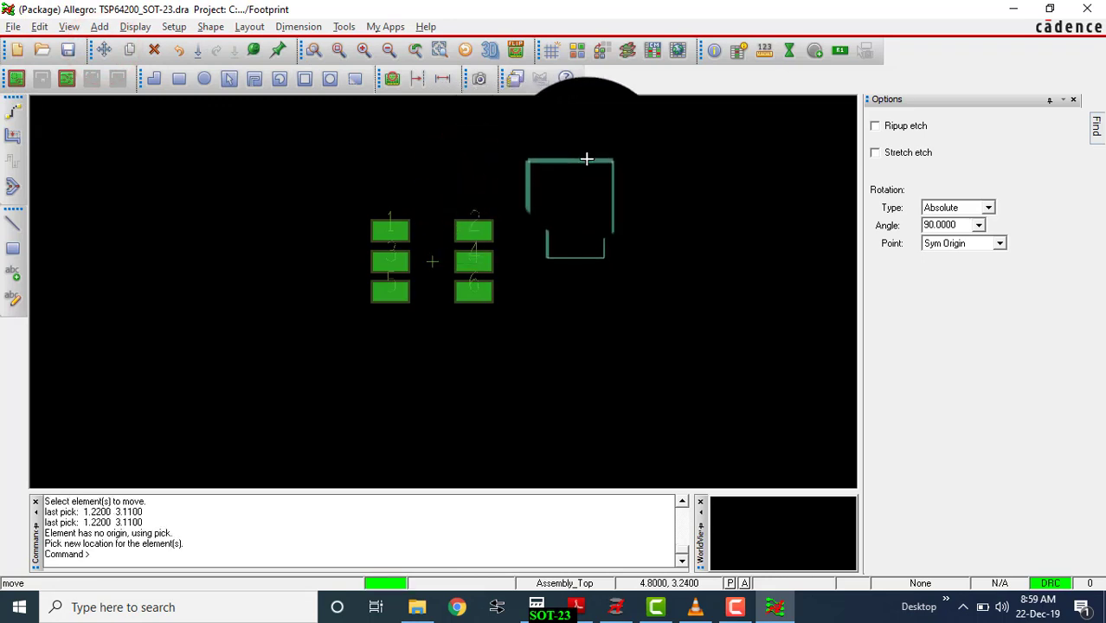
pyautogui.click(587, 159)
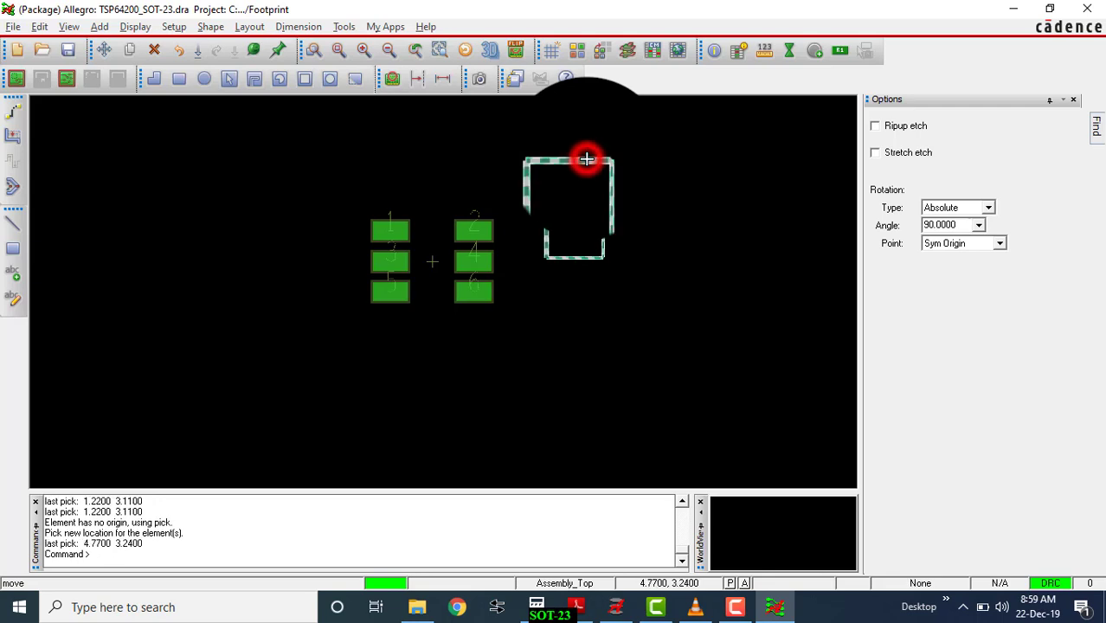
# Rotate the outline 90° about its body centre and place it at x 0 0
pyautogui.click(1001, 246)
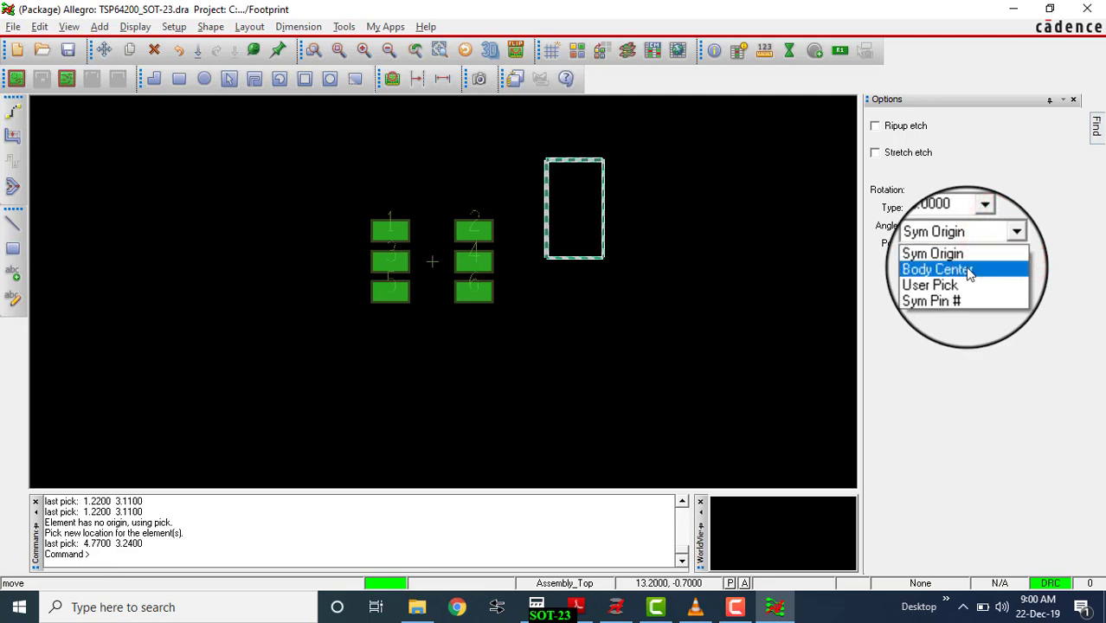
pyautogui.click(968, 270)
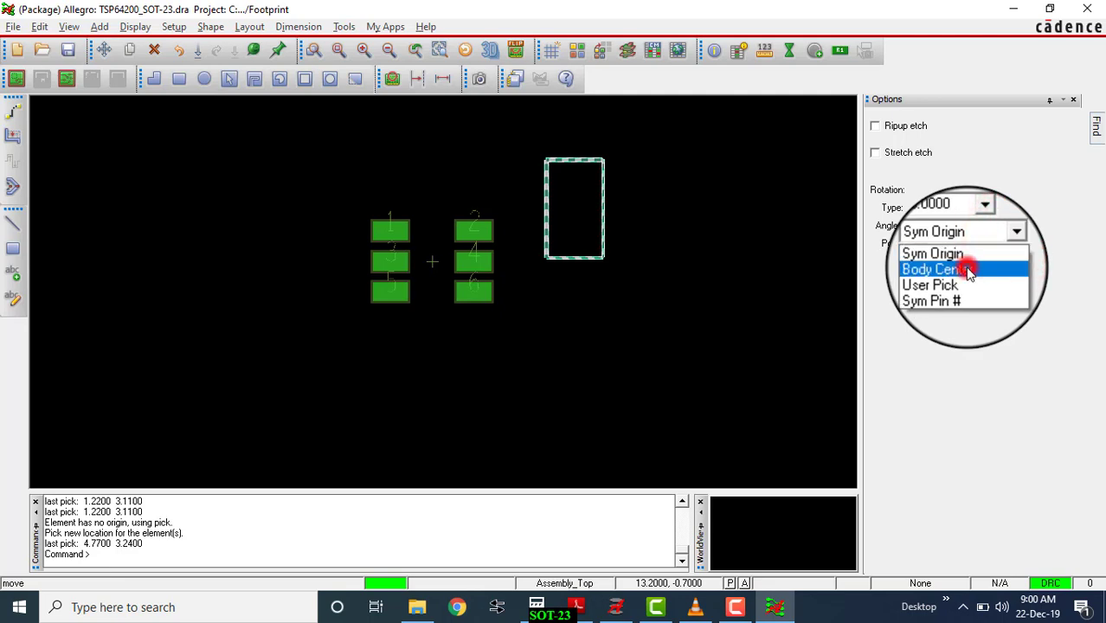
pyautogui.click(579, 160)
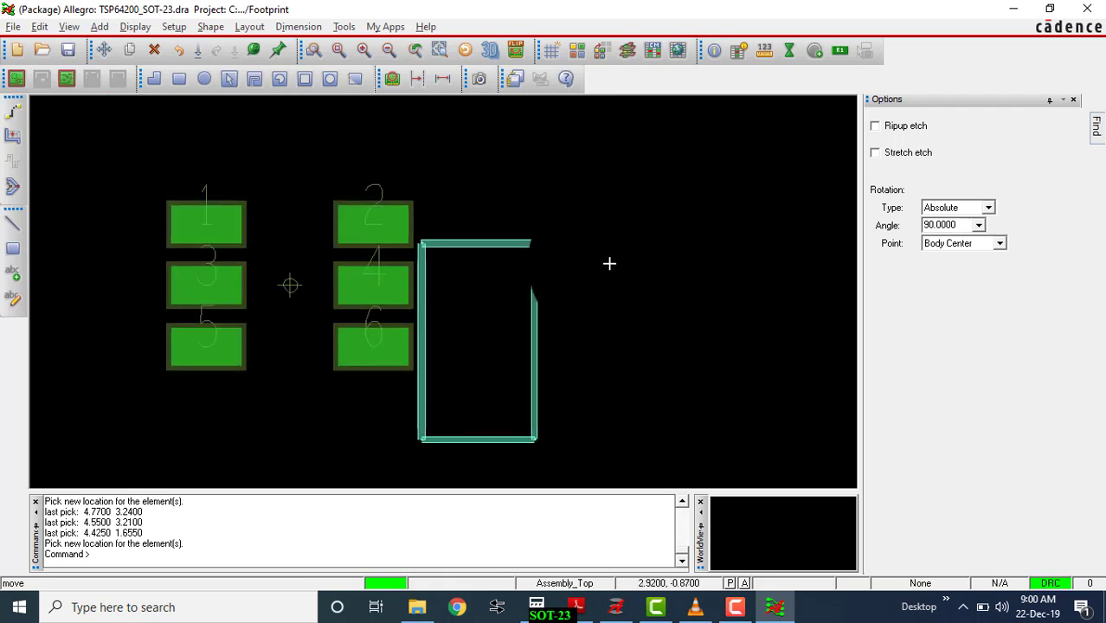
pyautogui.click(198, 558)
pyautogui.write('x')
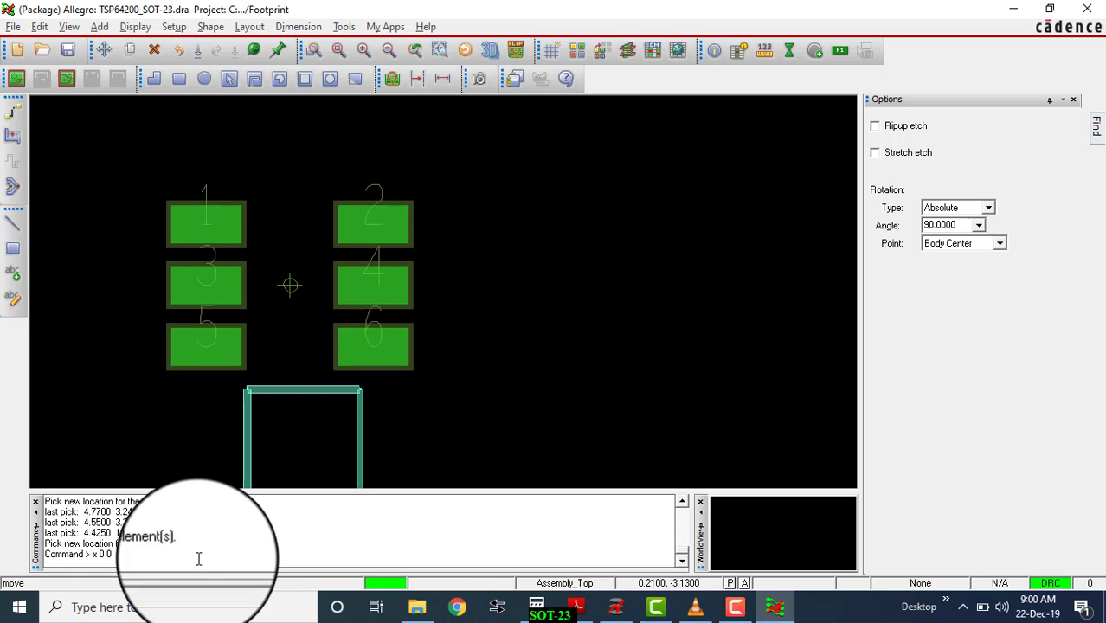
pyautogui.write(' 0 0')
pyautogui.press('Return')
pyautogui.click(272, 363)
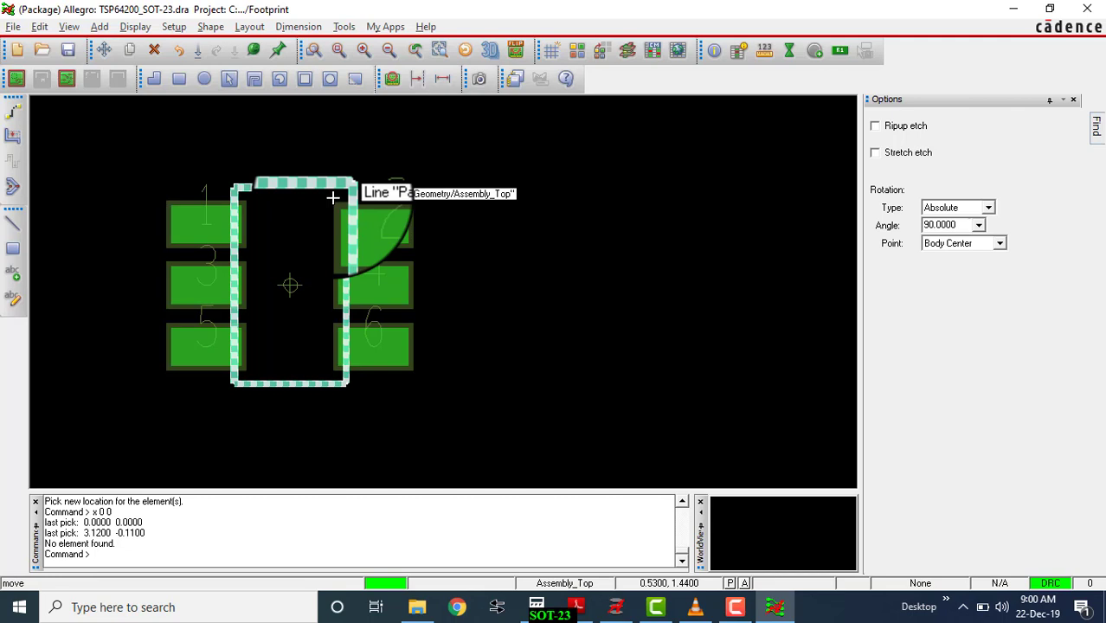
# Add a '#' text on Ref Des / Assembly_Top inside the outline and end with Done
pyautogui.click(100, 27)
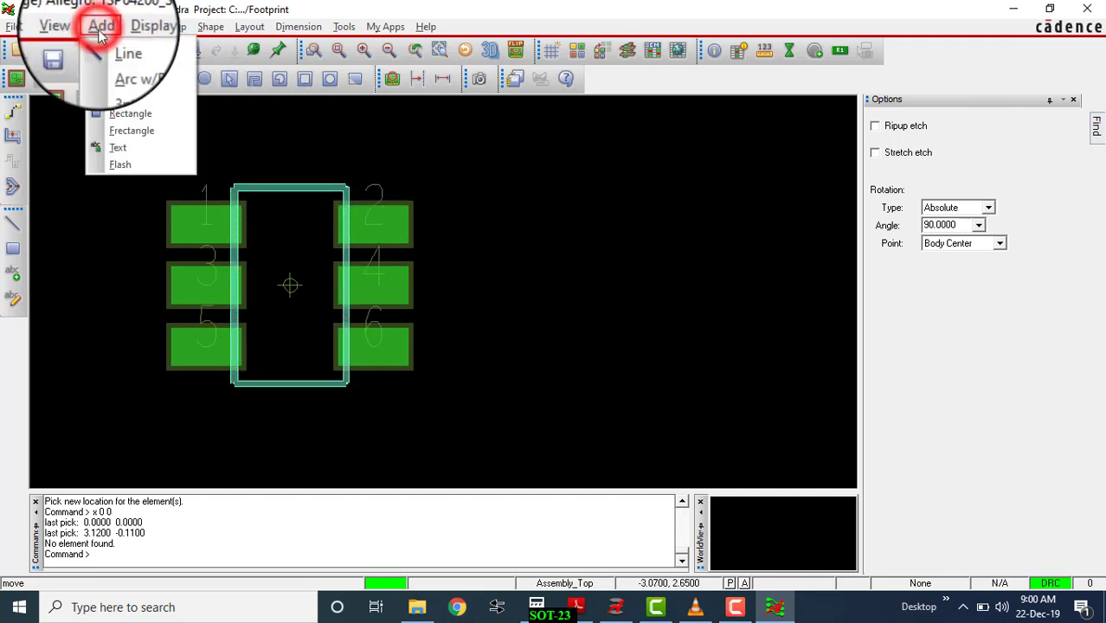
pyautogui.click(143, 148)
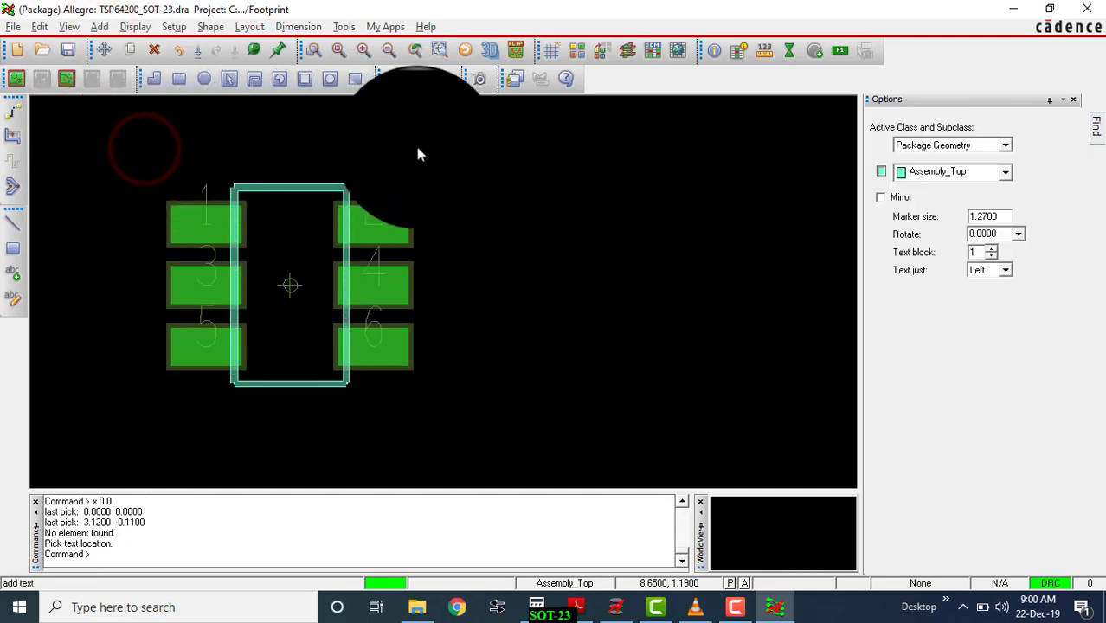
pyautogui.click(1004, 147)
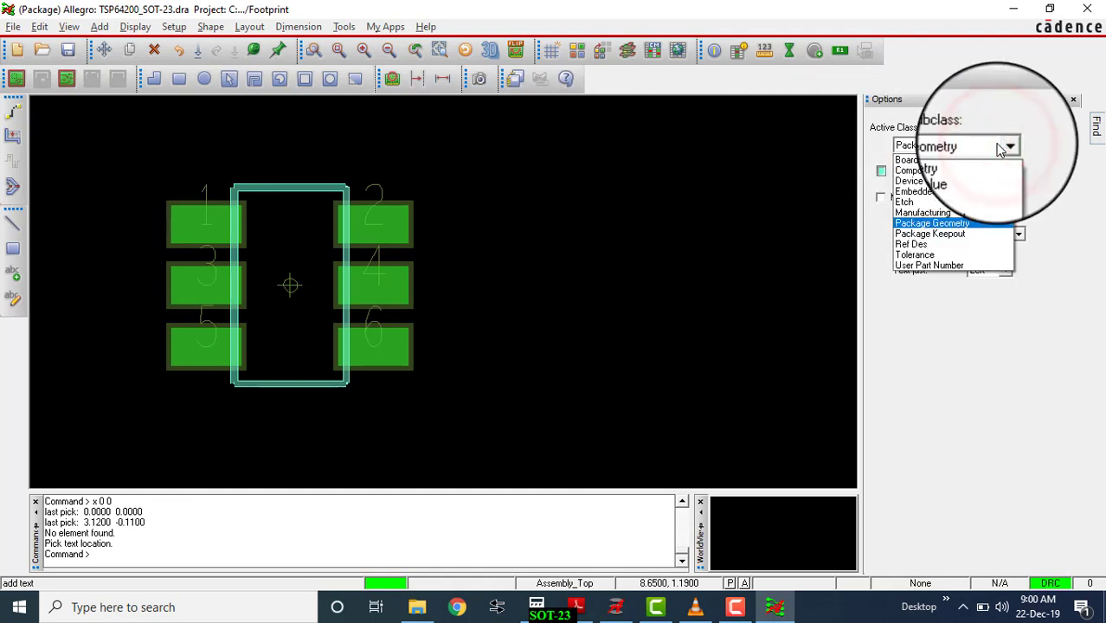
pyautogui.click(939, 244)
pyautogui.click(1004, 173)
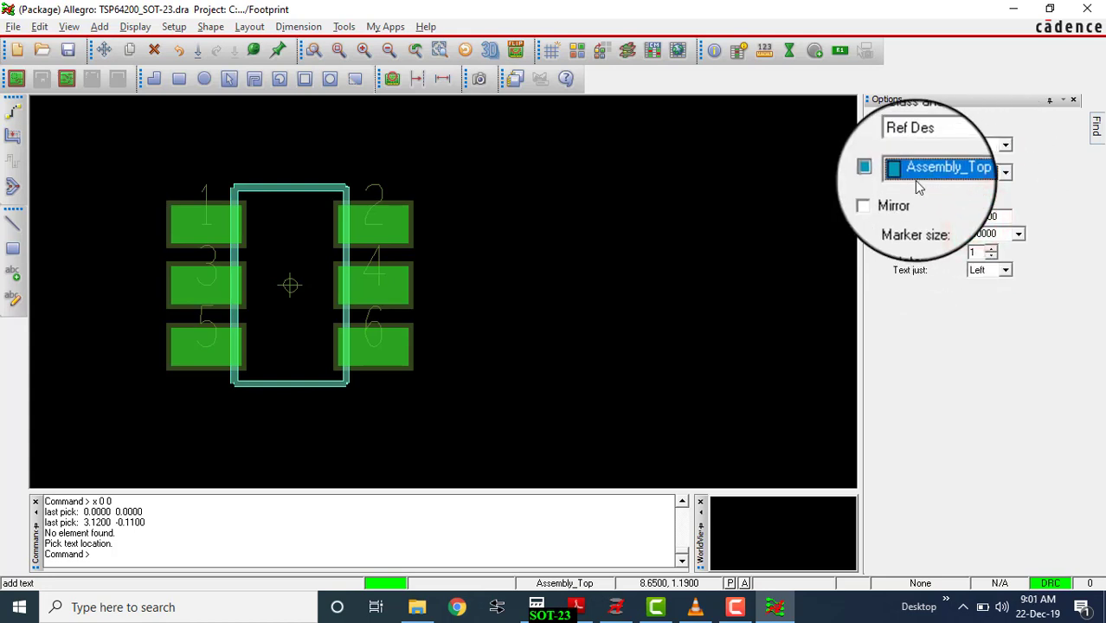
pyautogui.click(288, 264)
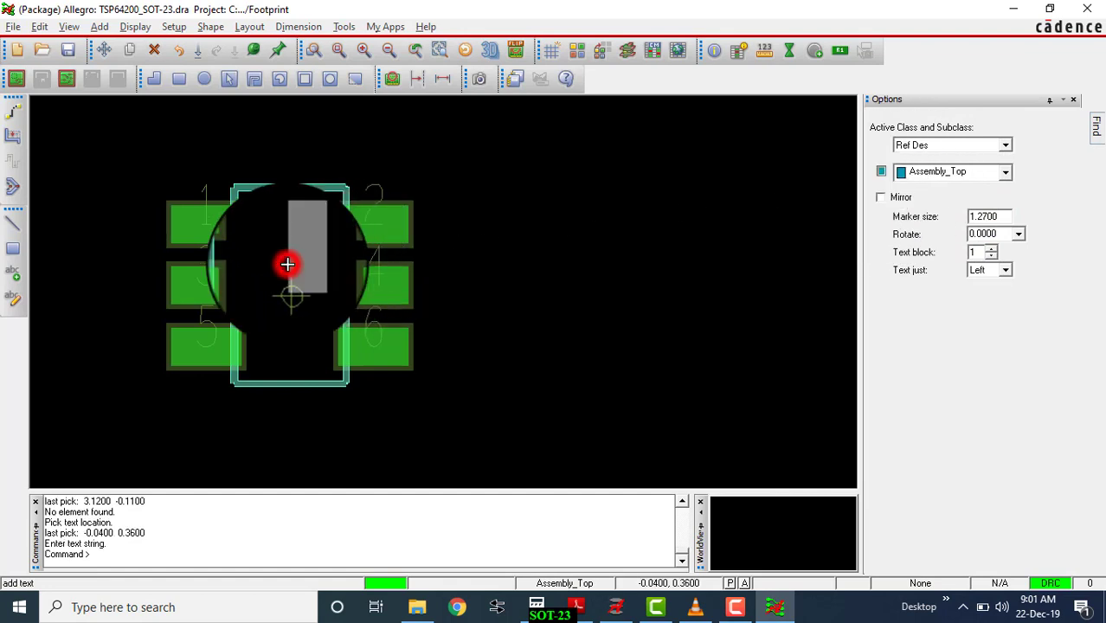
pyautogui.write('#')
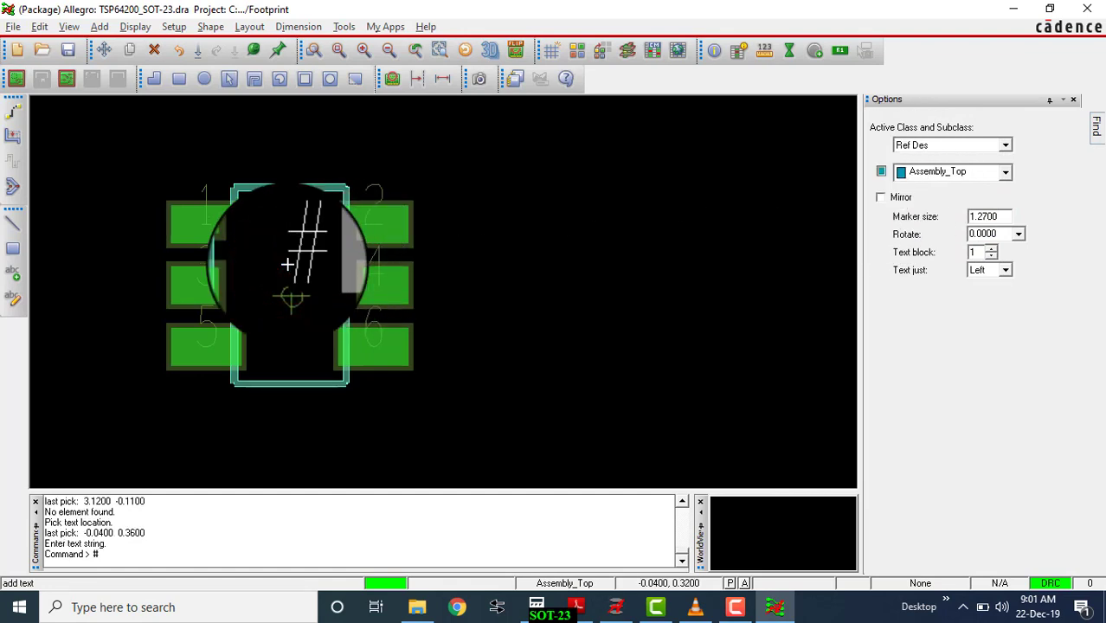
pyautogui.rightClick(303, 197)
pyautogui.click(325, 207)
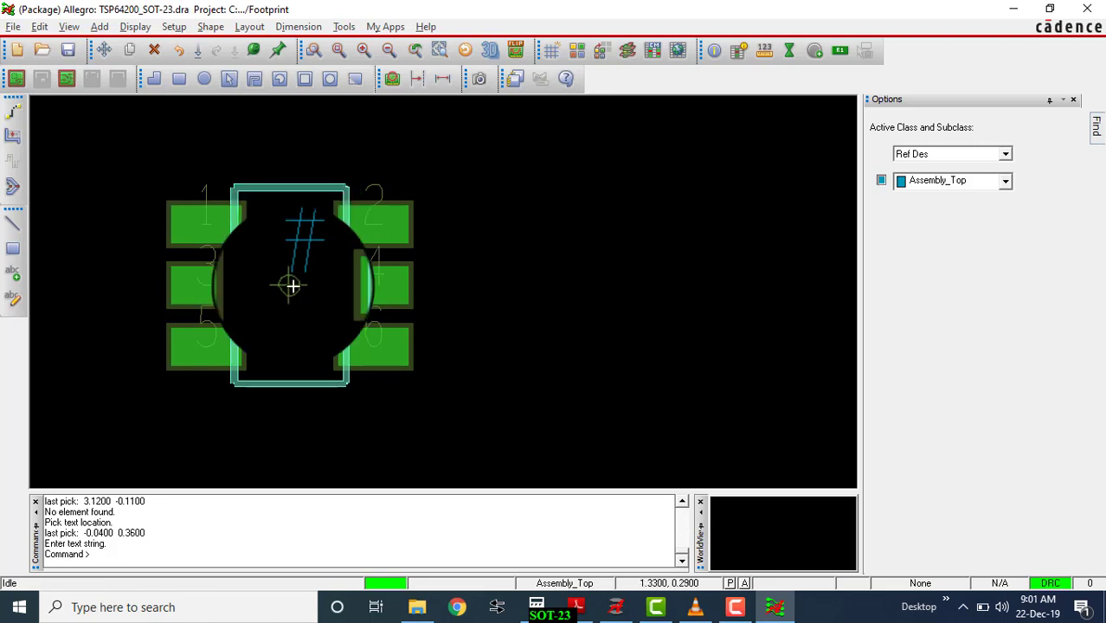
# Start a 0.1524-wide Package Geometry / Silkscreen_Top line at x 0 0
pyautogui.click(99, 27)
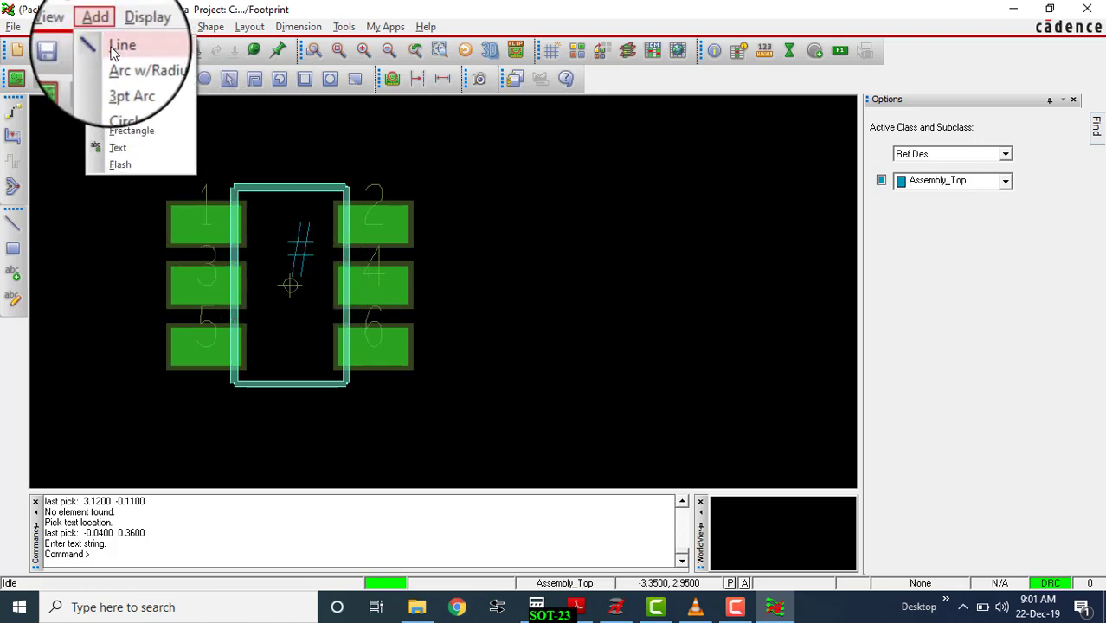
pyautogui.click(104, 43)
pyautogui.click(1004, 154)
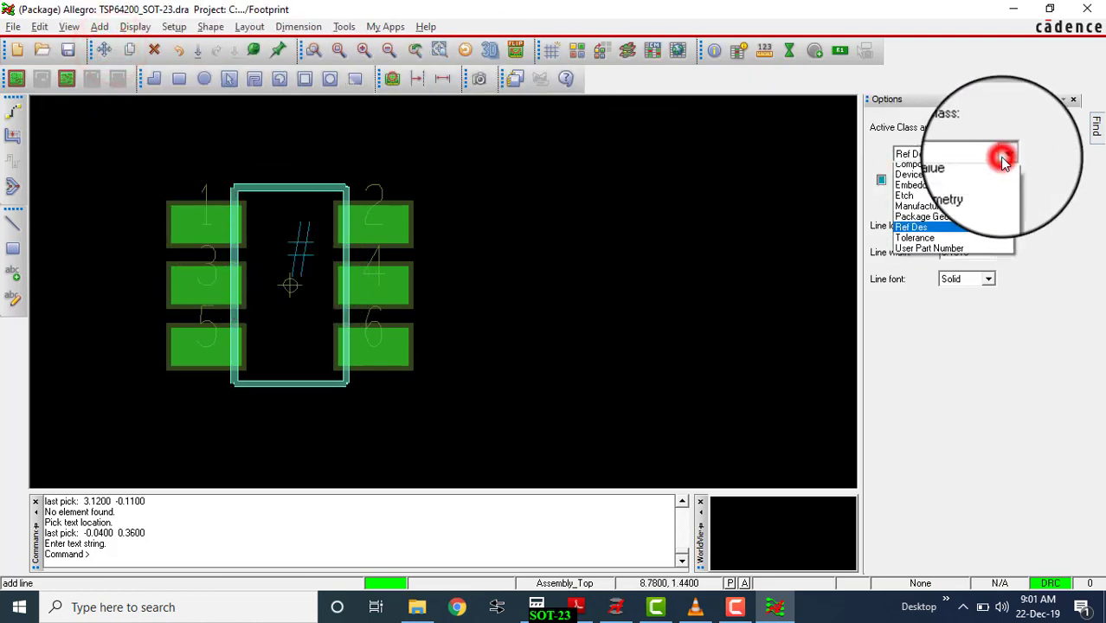
pyautogui.click(954, 234)
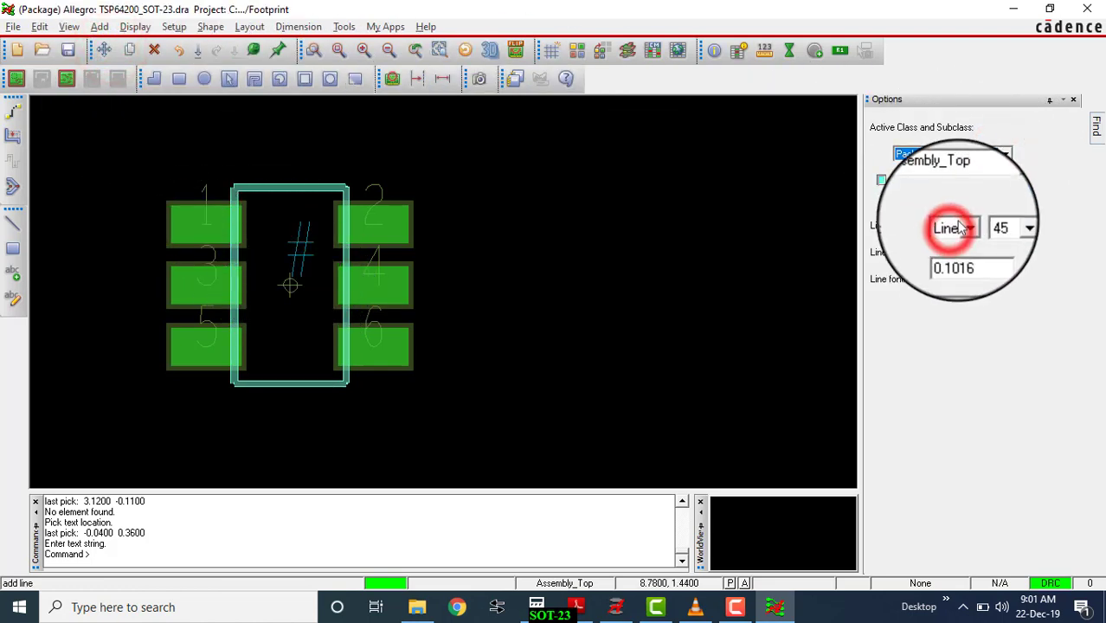
pyautogui.click(1004, 180)
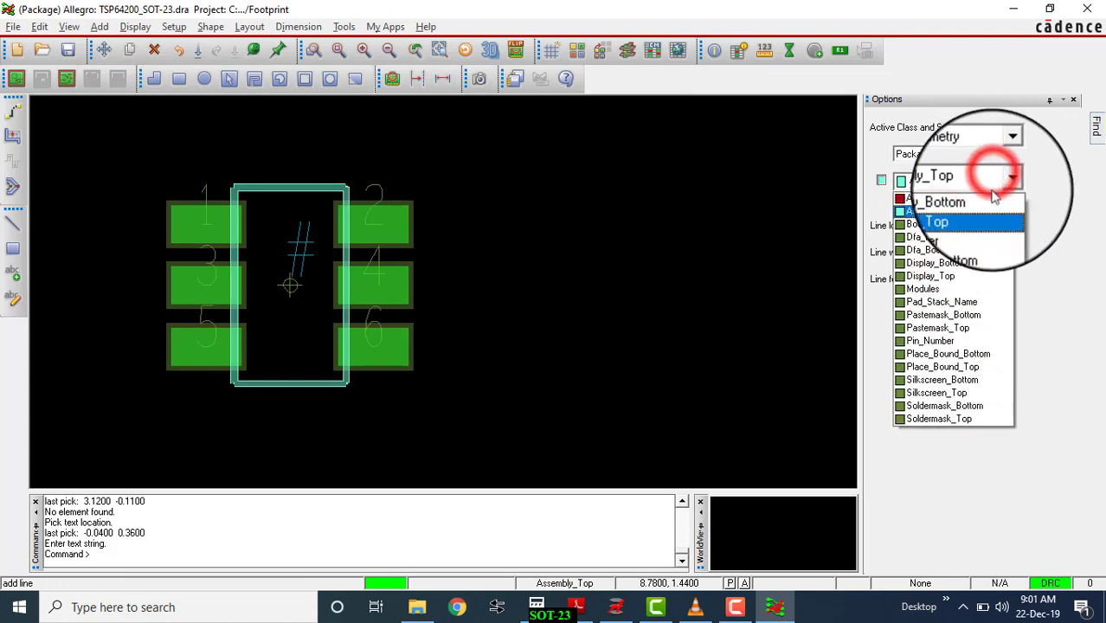
pyautogui.click(956, 393)
pyautogui.doubleClick(967, 252)
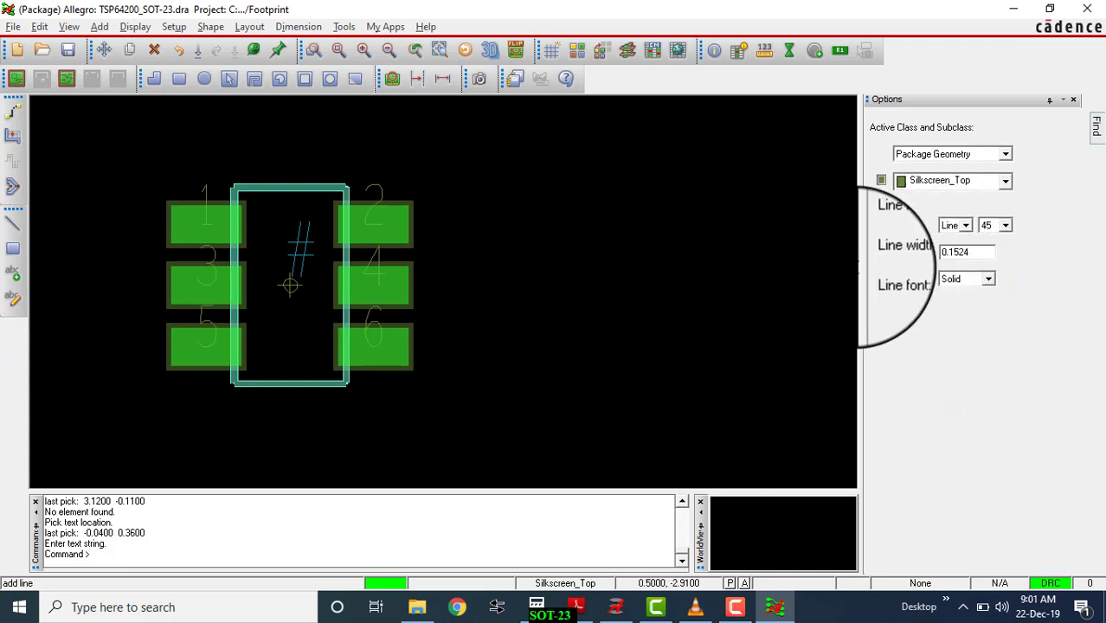
pyautogui.click(118, 552)
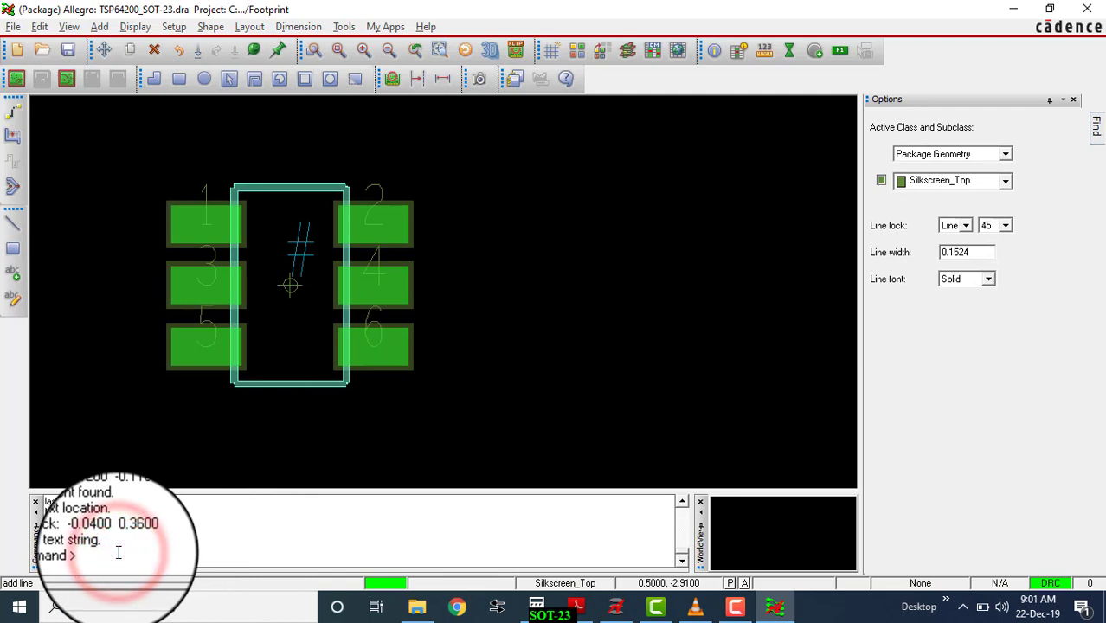
pyautogui.write('x 0 0')
pyautogui.press('Return')
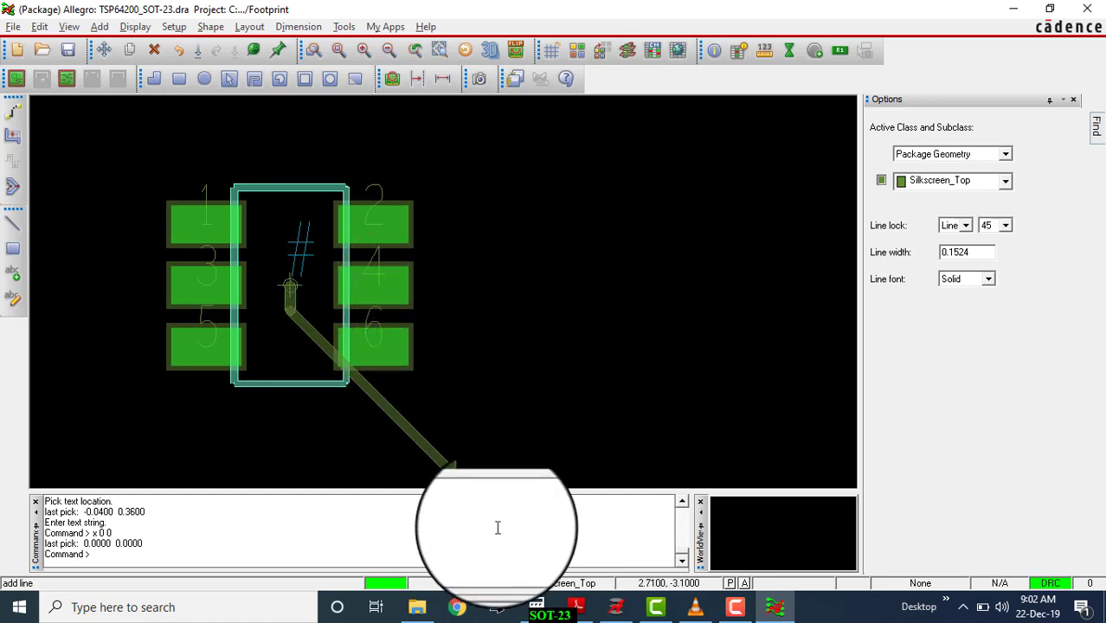
# Clear Calculator and begin a sum with 2.6 +
pyautogui.click(531, 607)
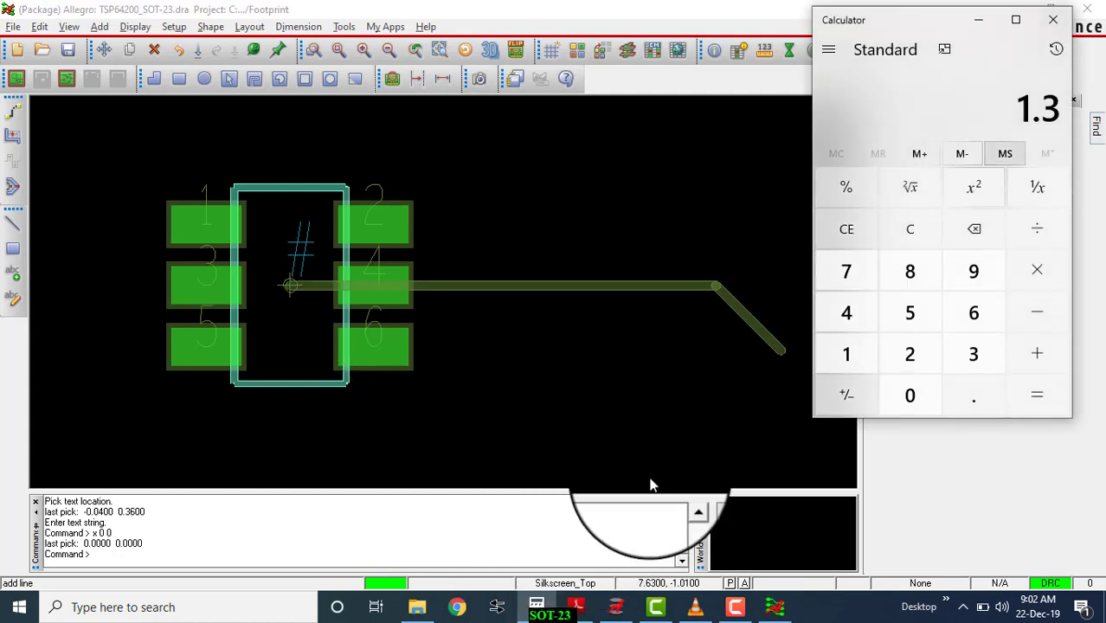
pyautogui.click(868, 225)
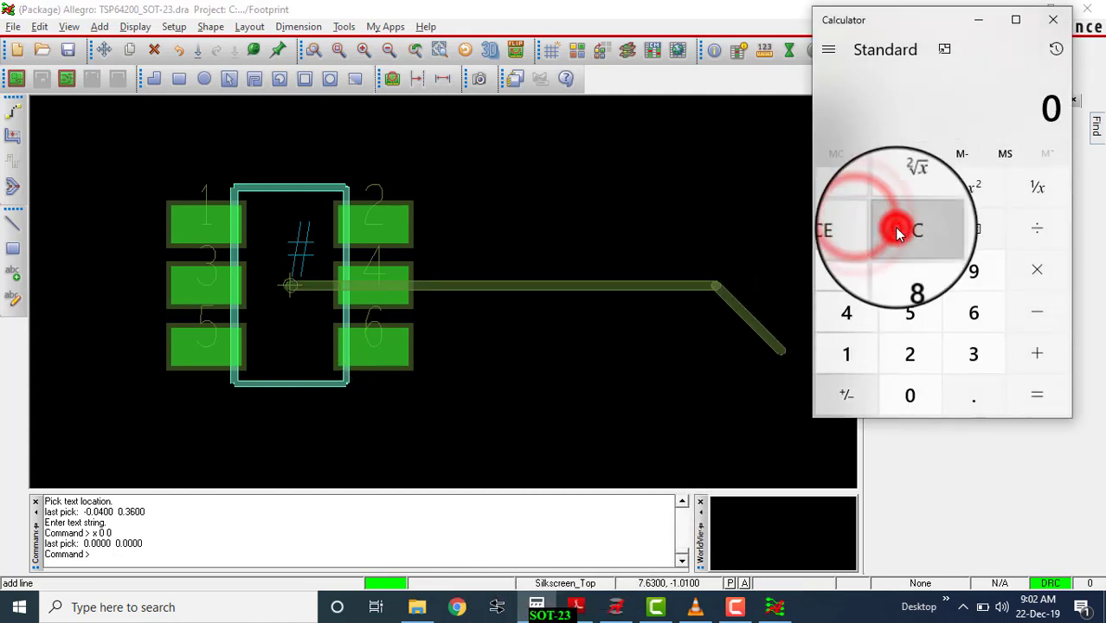
pyautogui.click(900, 227)
pyautogui.click(910, 353)
pyautogui.click(974, 394)
pyautogui.click(971, 312)
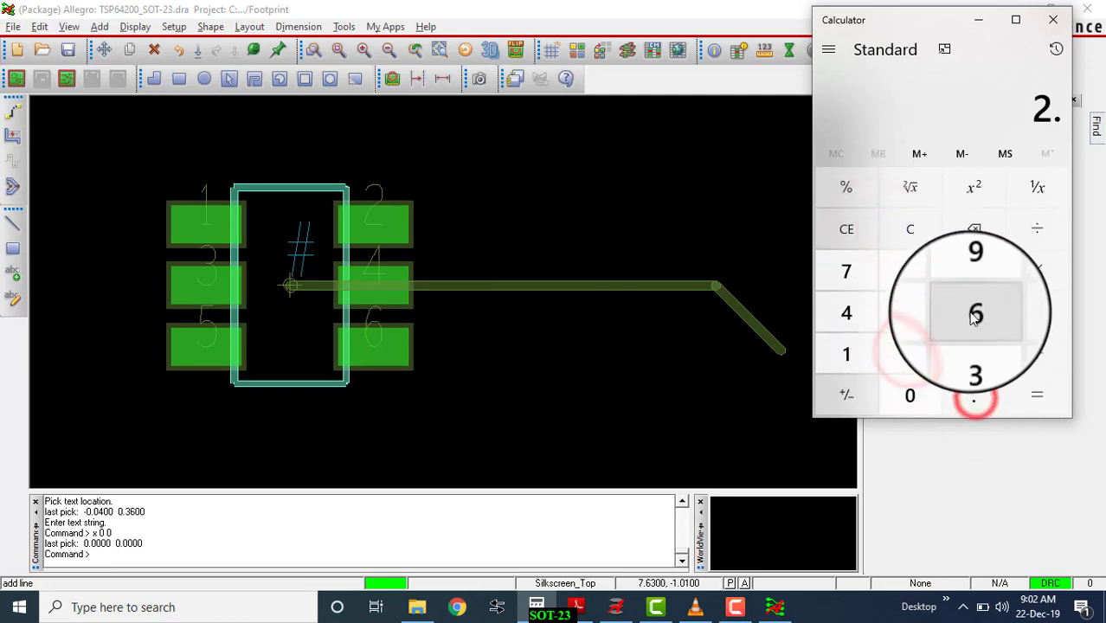
pyautogui.click(1031, 354)
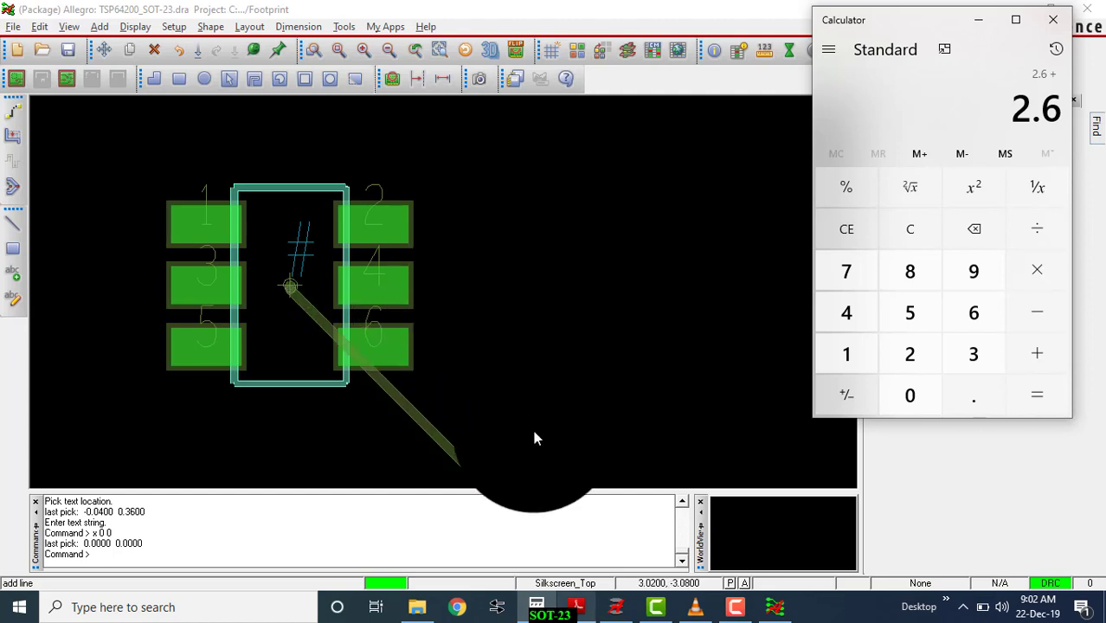
# Check pad sizes in Pad Designer, add 1.1 + 1.1 for 4.8, and return to Allegro
pyautogui.click(615, 604)
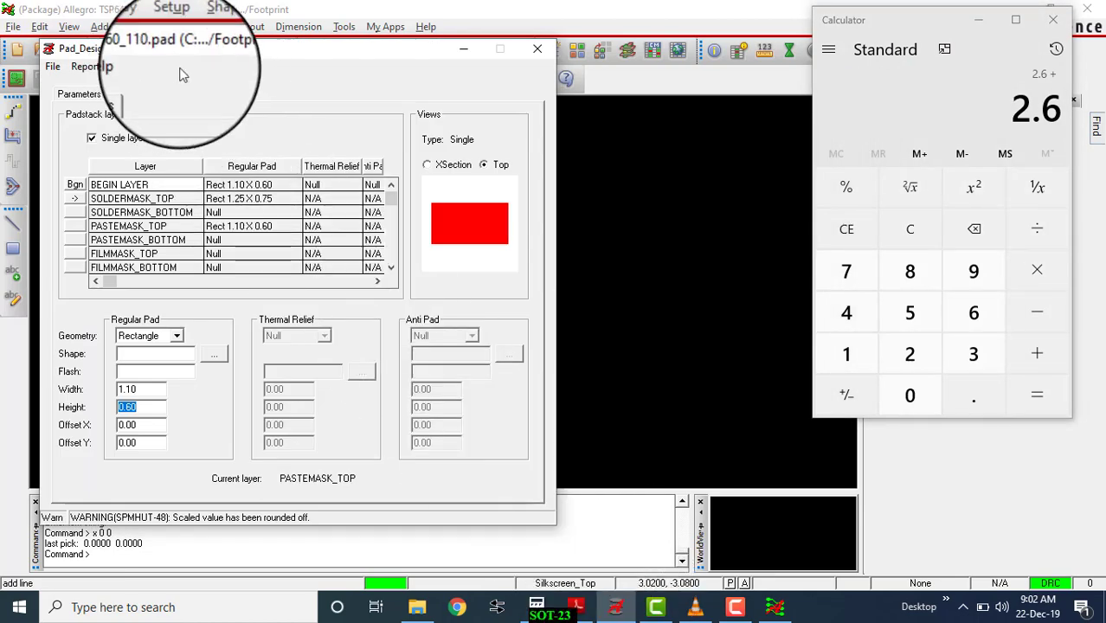
pyautogui.click(465, 52)
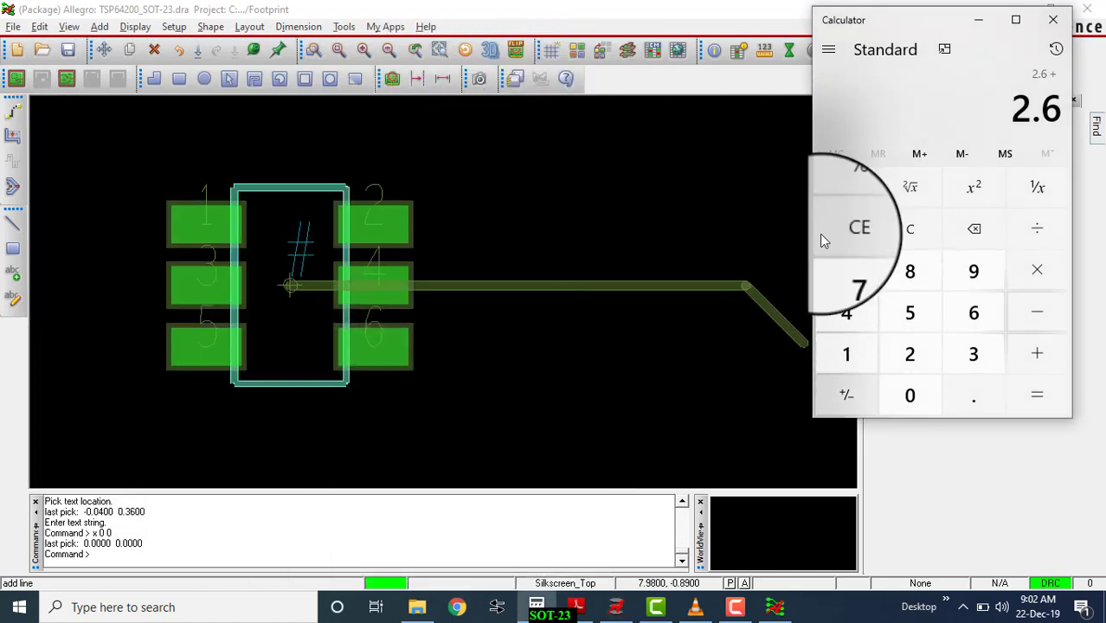
pyautogui.click(1038, 350)
pyautogui.click(847, 354)
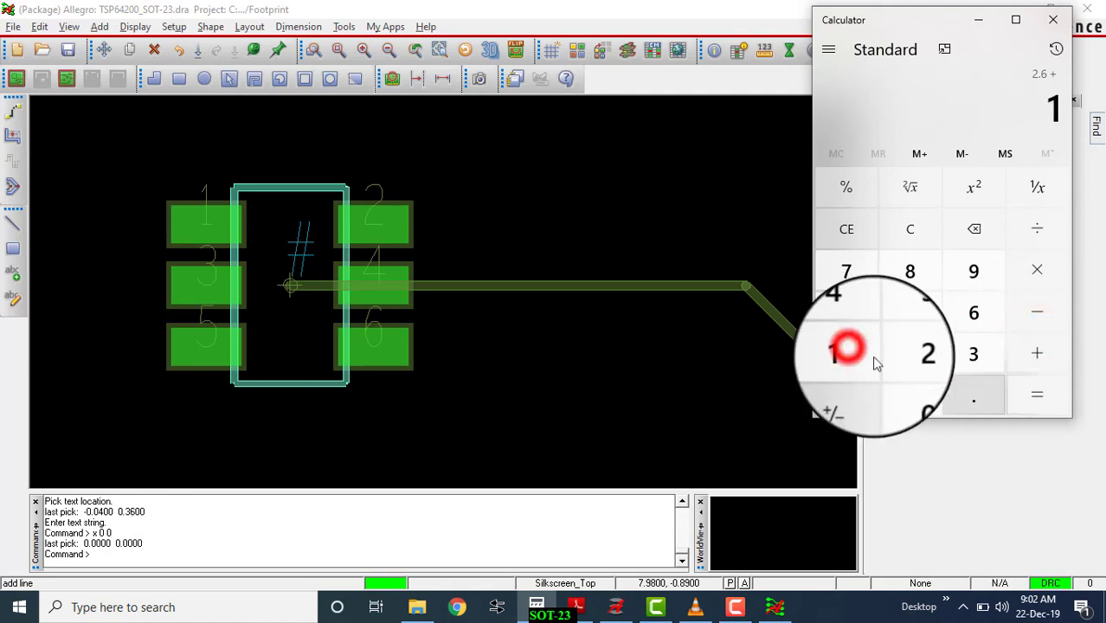
pyautogui.click(974, 395)
pyautogui.click(844, 353)
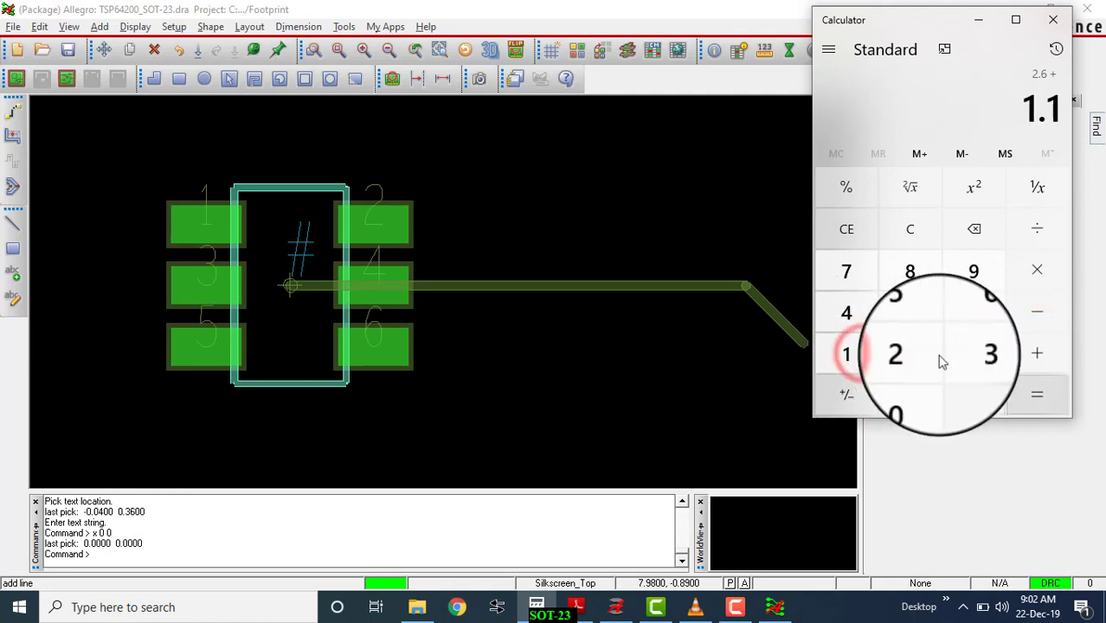
pyautogui.click(1037, 351)
pyautogui.click(846, 354)
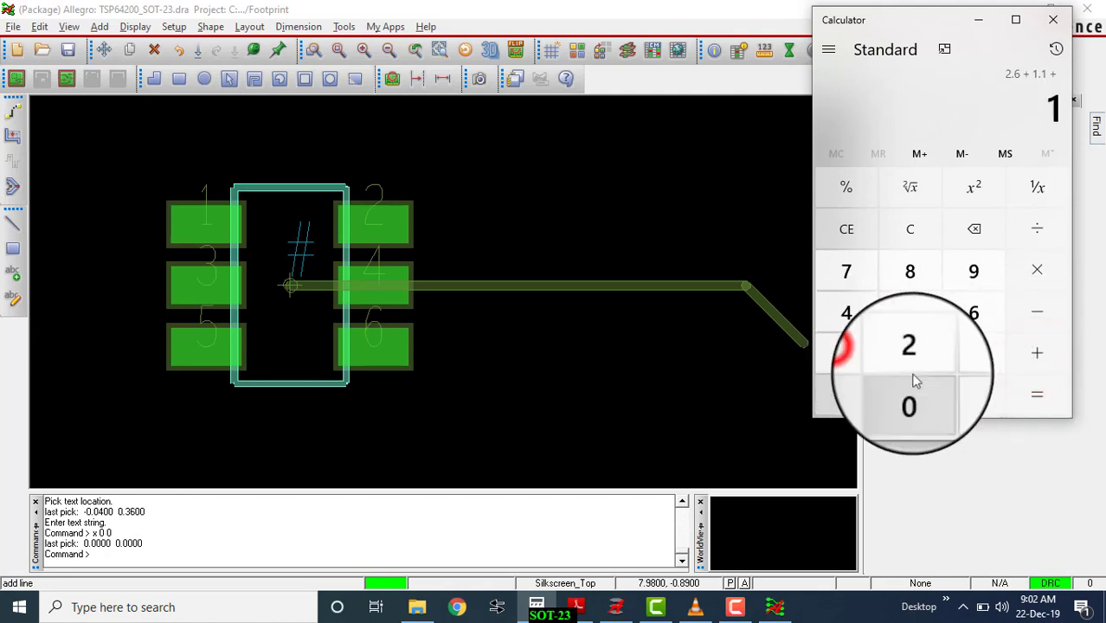
pyautogui.click(969, 394)
pyautogui.click(846, 353)
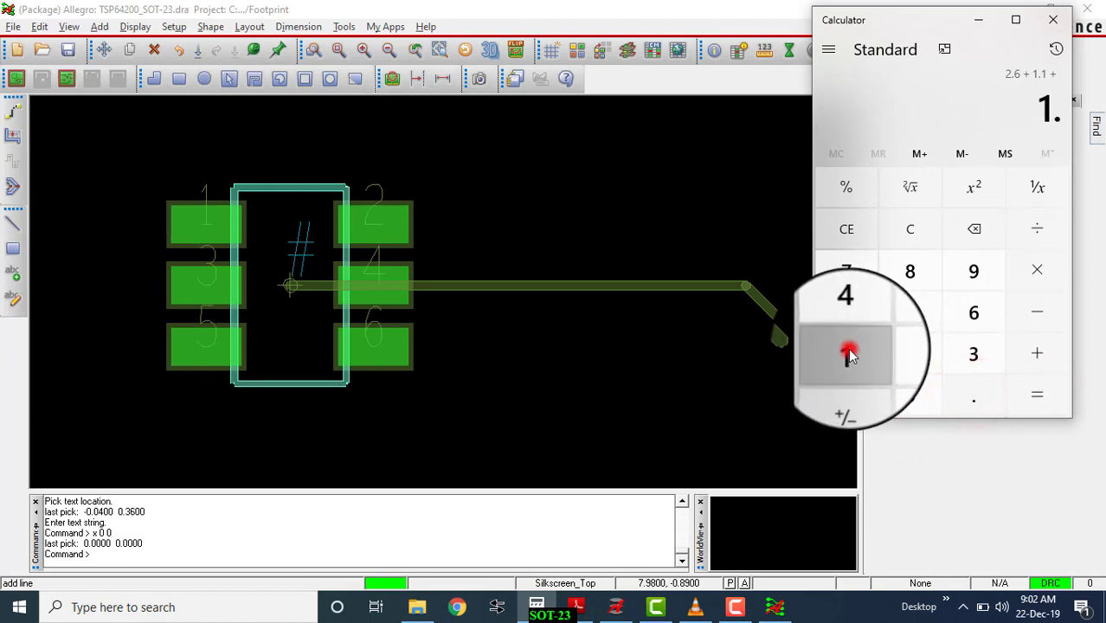
pyautogui.click(1030, 398)
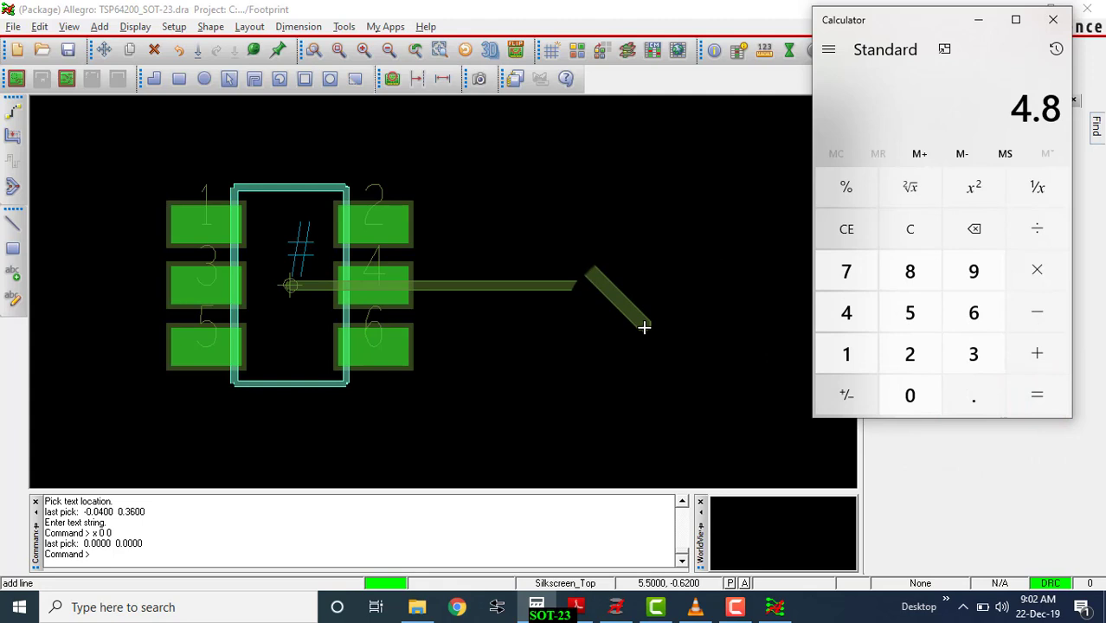
pyautogui.click(141, 559)
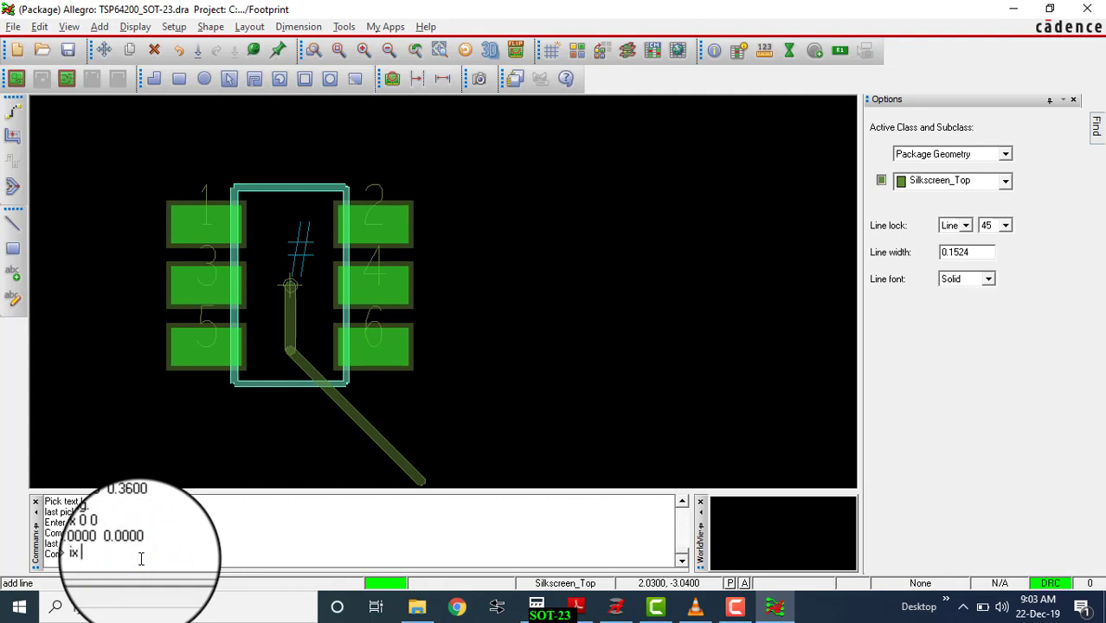
# Confirm 4.8, run the silkscreen line 4.8 along x, and bring up the SOT-23 datasheet
pyautogui.click(537, 605)
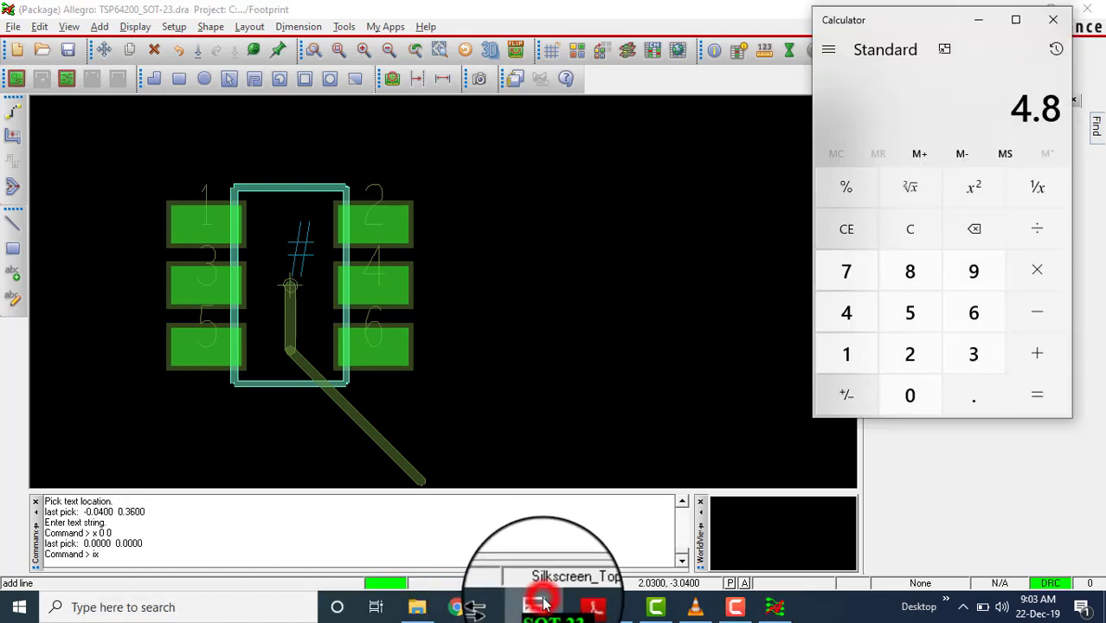
pyautogui.click(542, 603)
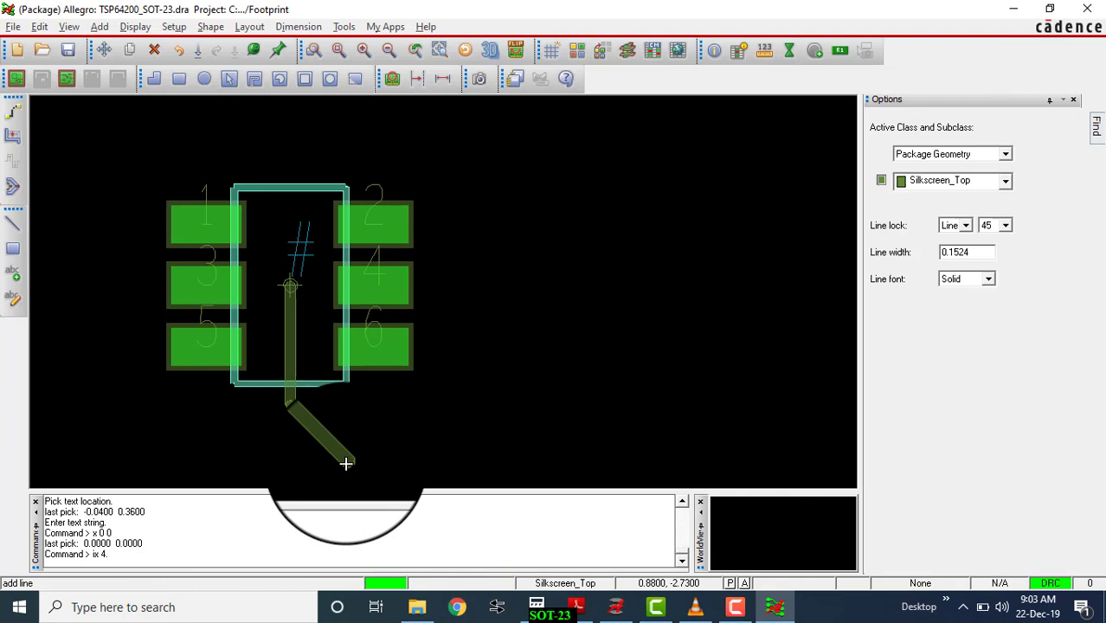
pyautogui.press('Return')
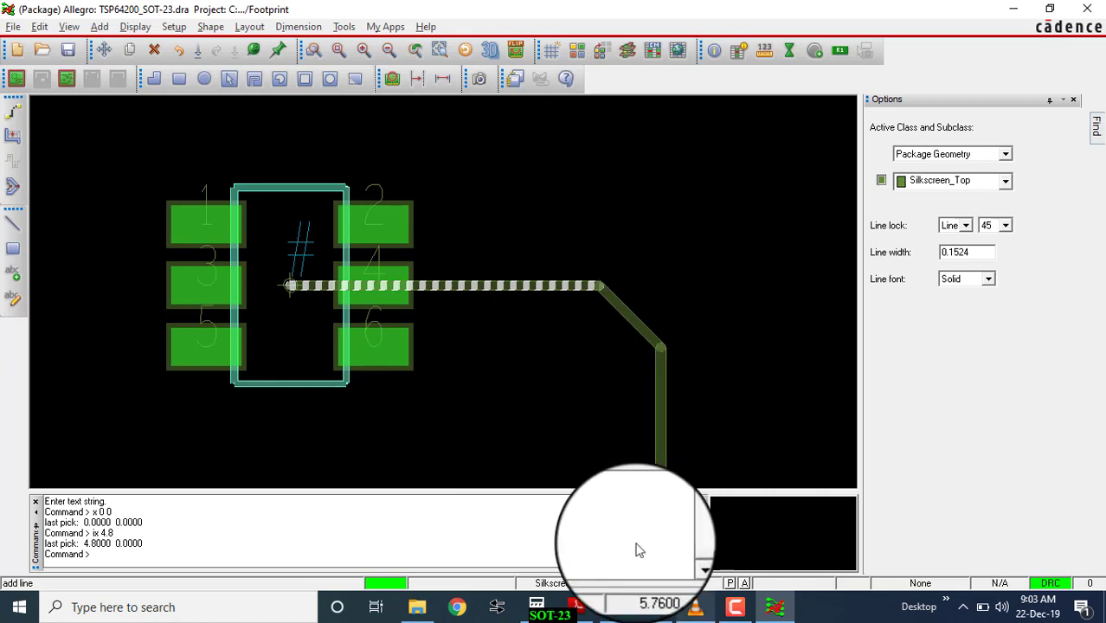
pyautogui.click(575, 606)
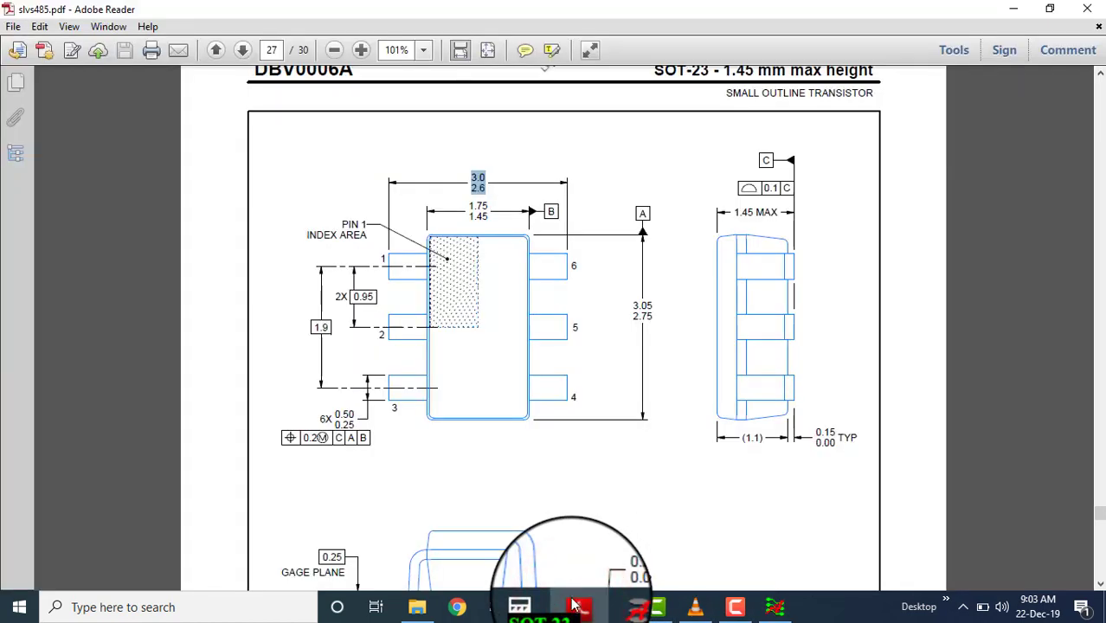
# Check the 3.05 package length on the SOT-23 datasheet drawing, then return to Allegro
pyautogui.moveTo(629, 307); pyautogui.dragTo(634, 306)
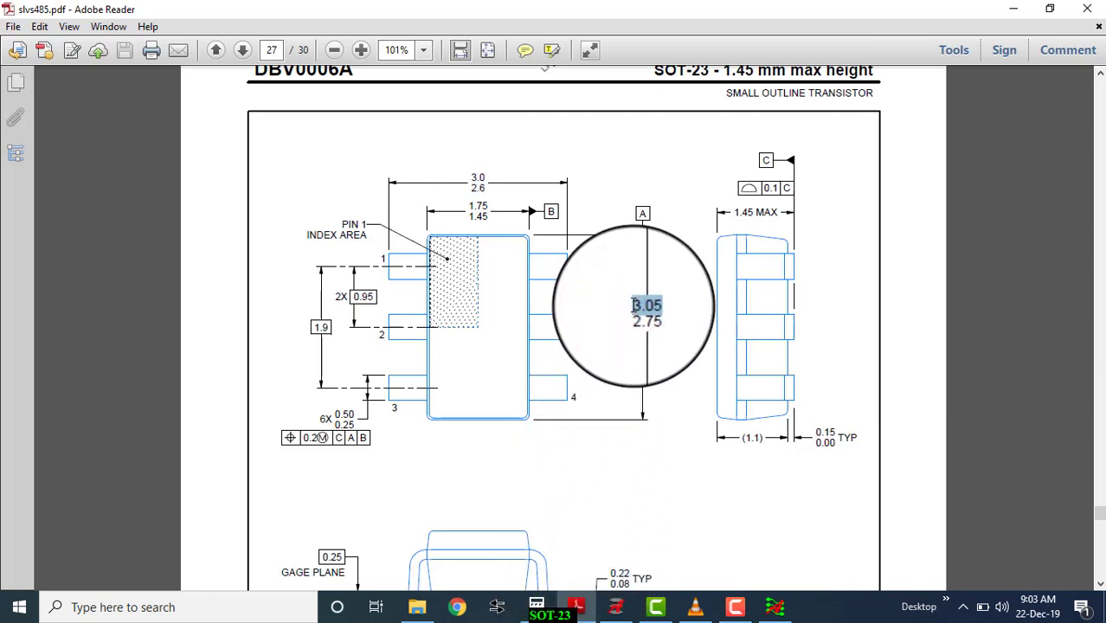
pyautogui.click(775, 606)
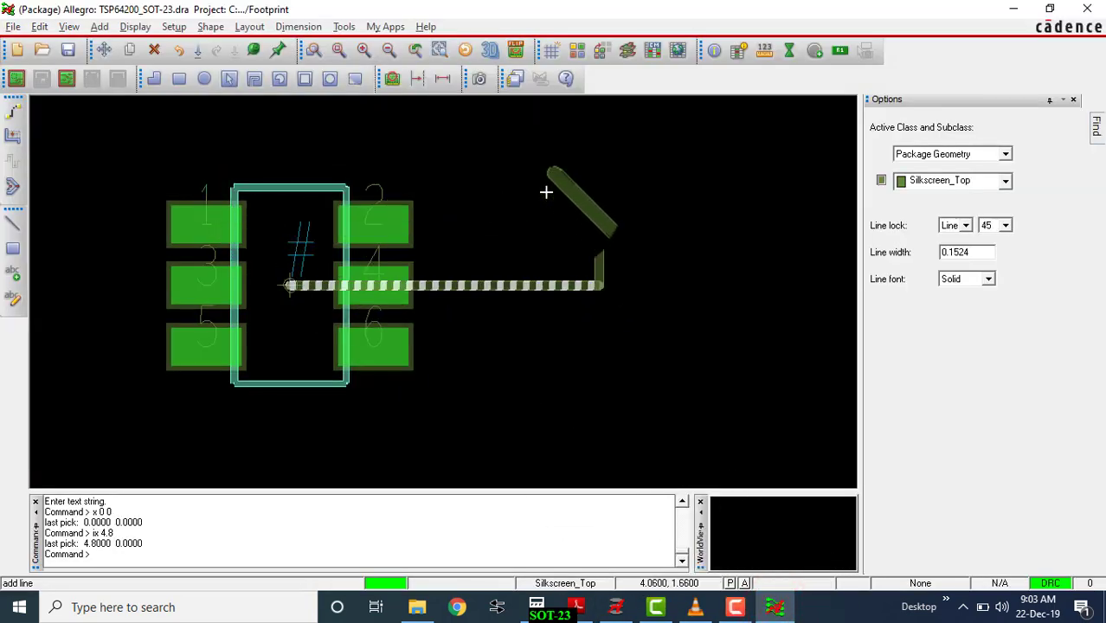
# Close the silkscreen outline with iy 3.05, ix -4.8 and x 0 0 back to the origin
pyautogui.click(251, 556)
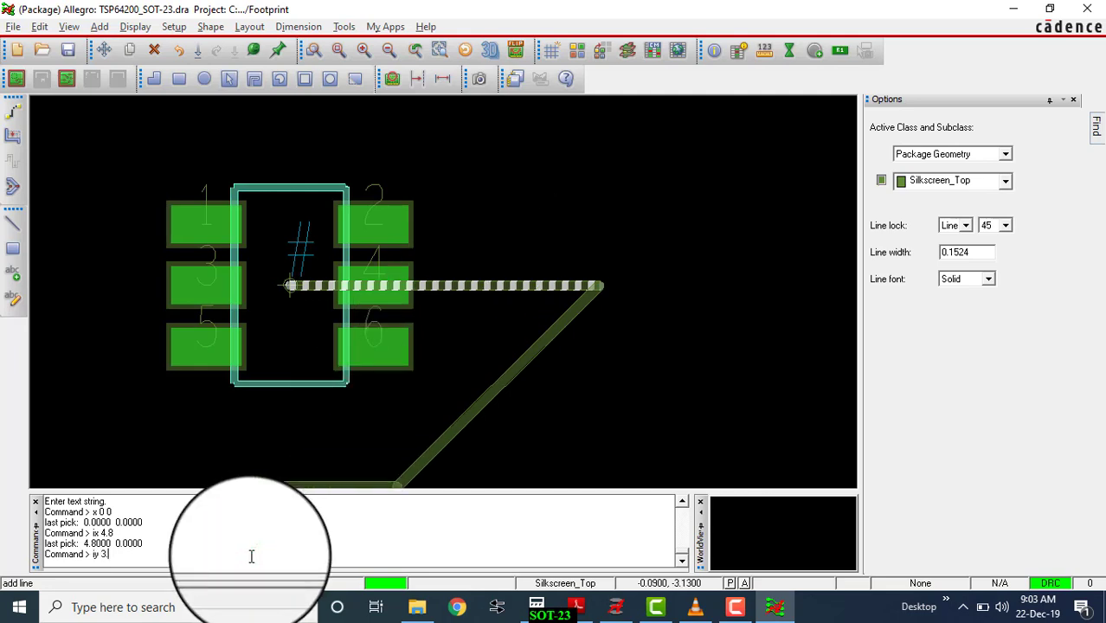
pyautogui.write('iy 3.05')
pyautogui.press('Return')
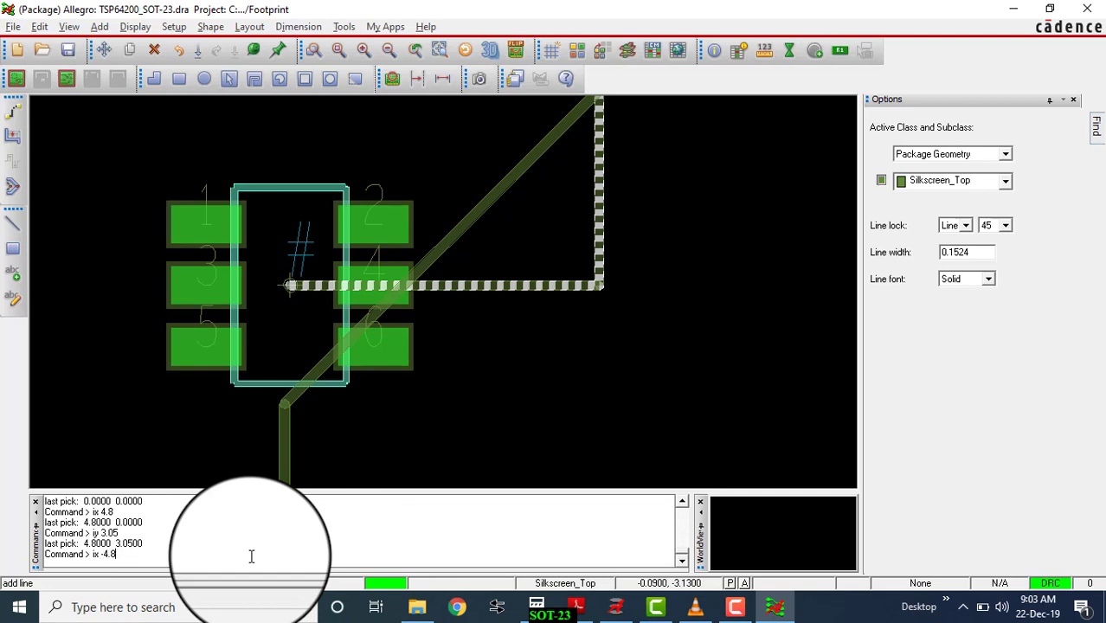
pyautogui.press('Return')
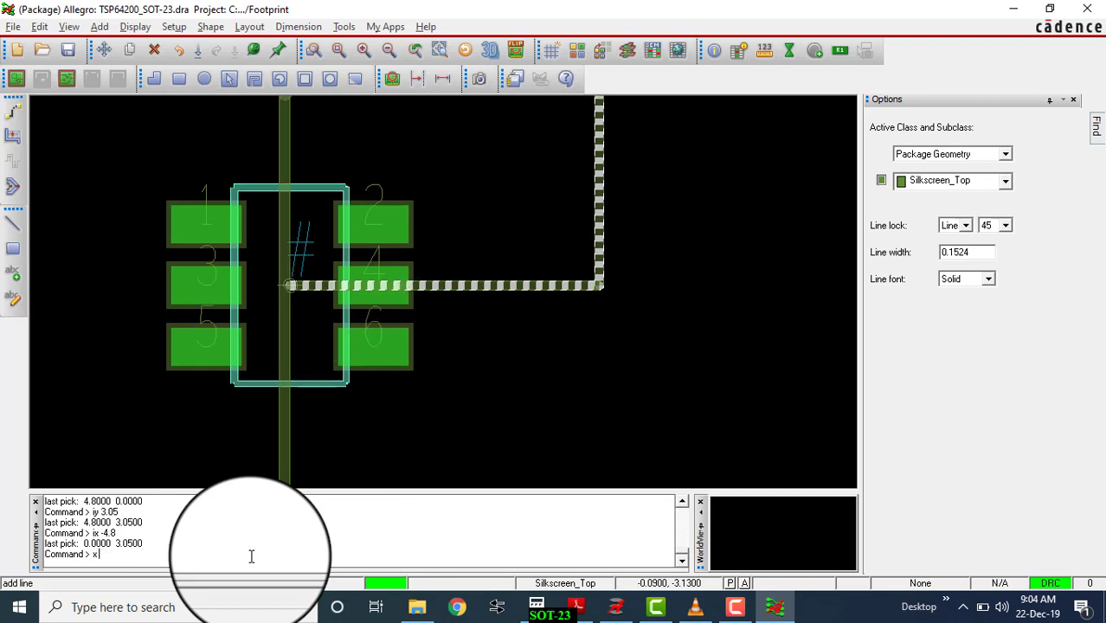
pyautogui.press('Return')
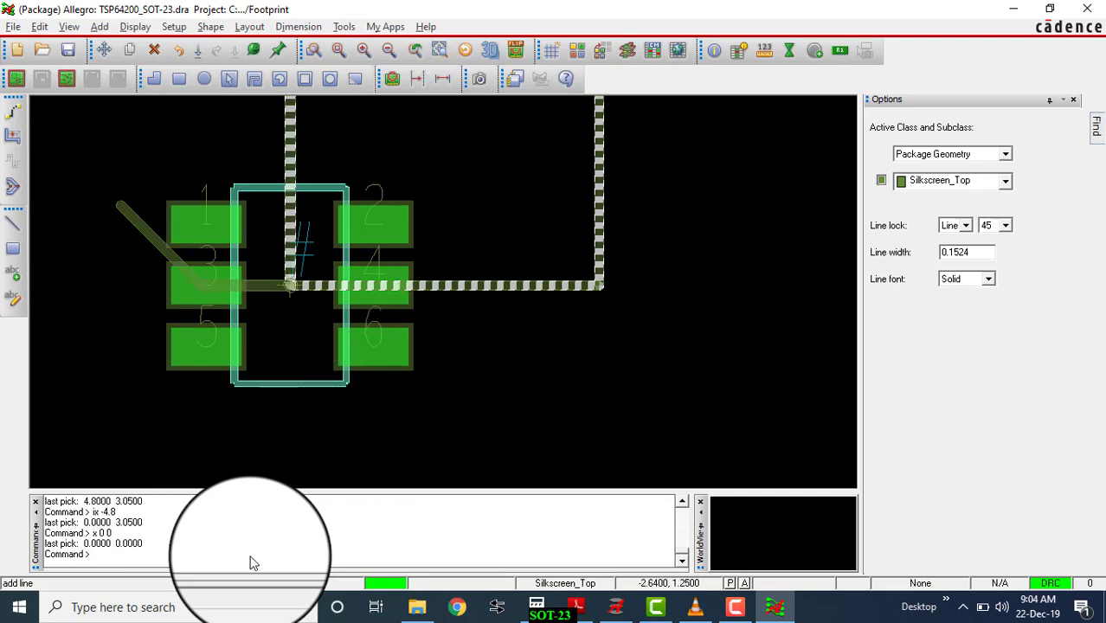
pyautogui.rightClick(109, 136)
# End the outline and move the silkscreen rectangle to x 0 0, centred around the six pads
pyautogui.click(158, 151)
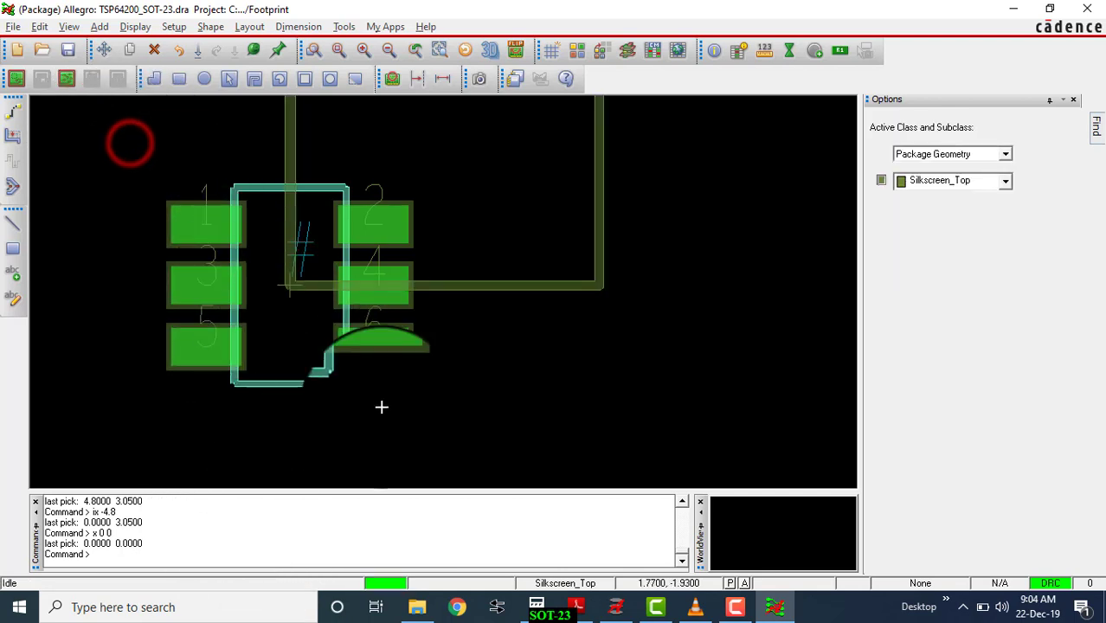
pyautogui.scroll(-2, 382, 407)
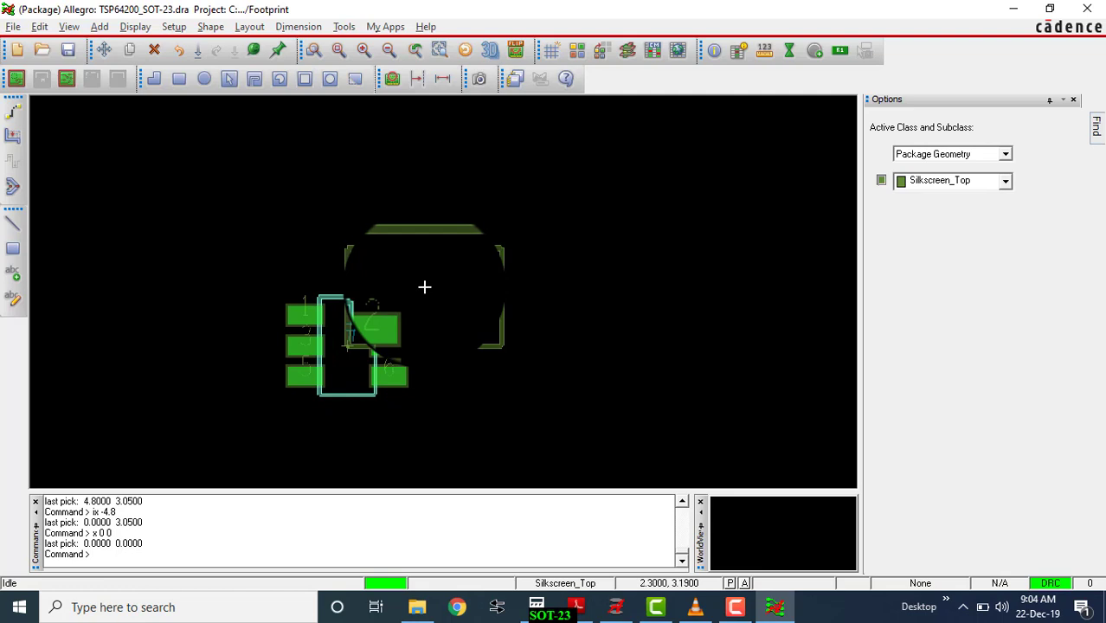
pyautogui.click(104, 50)
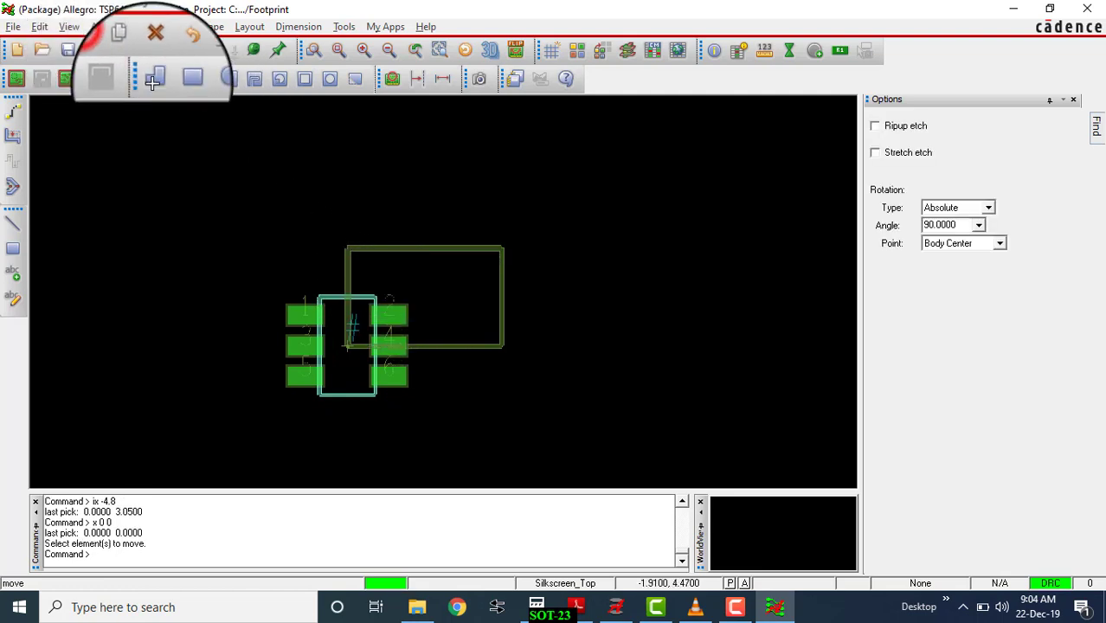
pyautogui.click(370, 250)
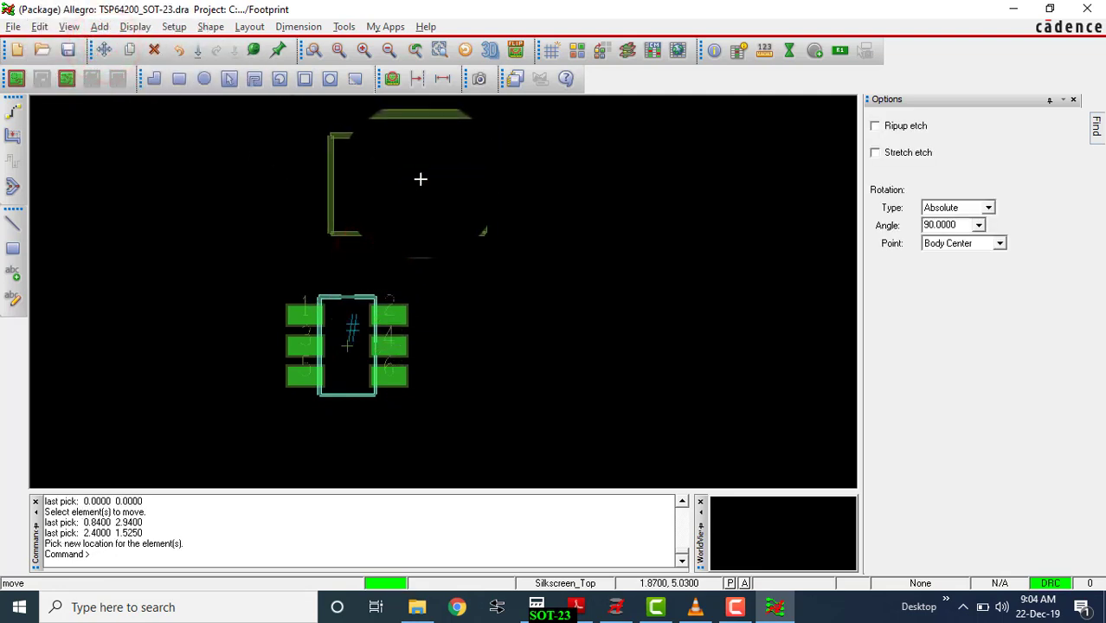
pyautogui.click(402, 465)
pyautogui.click(189, 563)
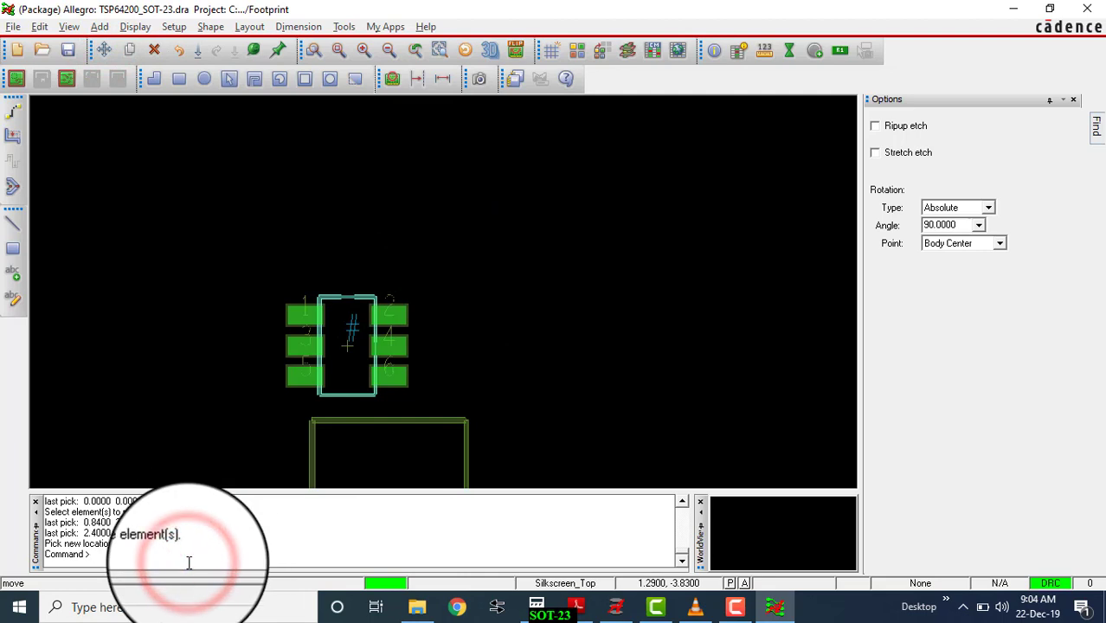
pyautogui.write('x 0 0')
pyautogui.press('Return')
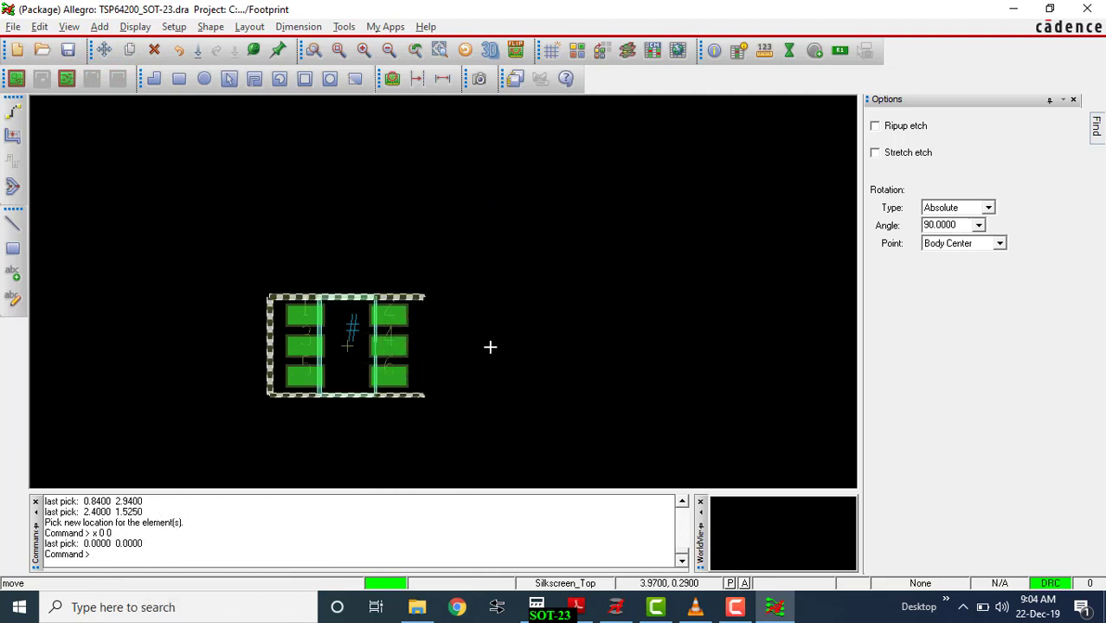
# Attempt to pick further elements, including pad 1, for moving
pyautogui.scroll(2, 353, 301)
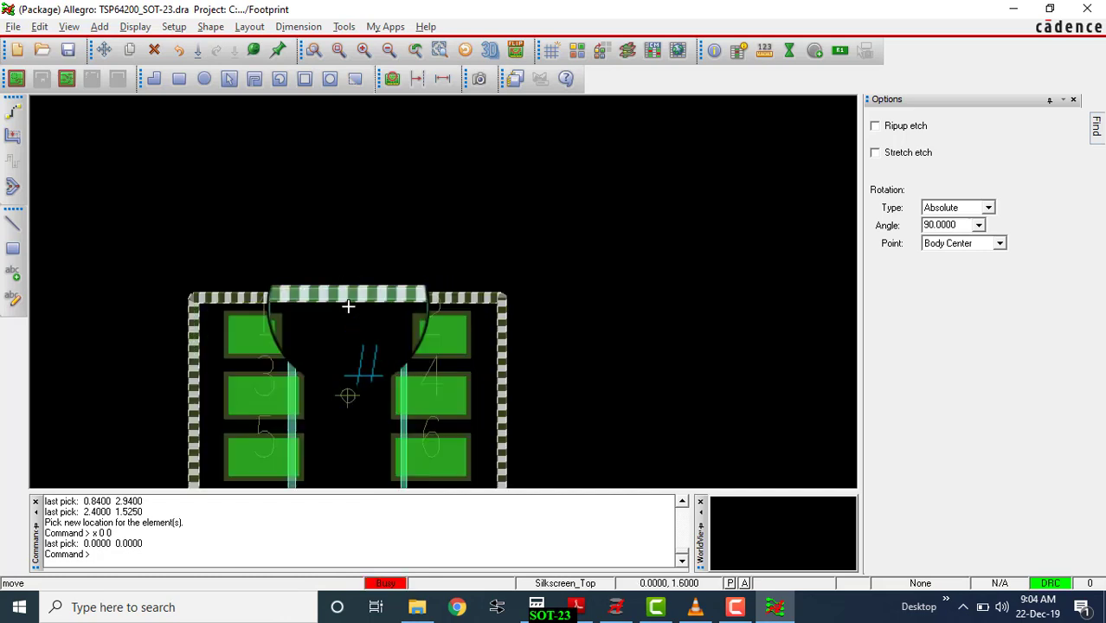
pyautogui.scroll(-1, 348, 306)
pyautogui.click(362, 239)
pyautogui.scroll(-2, 337, 260)
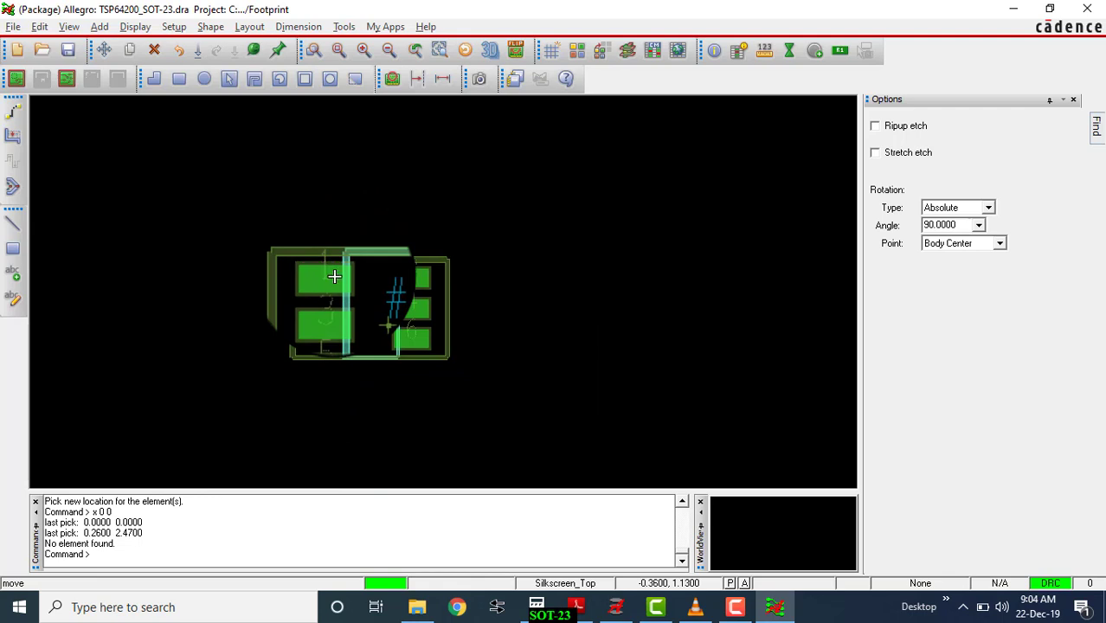
pyautogui.scroll(2, 334, 276)
pyautogui.scroll(-2, 334, 276)
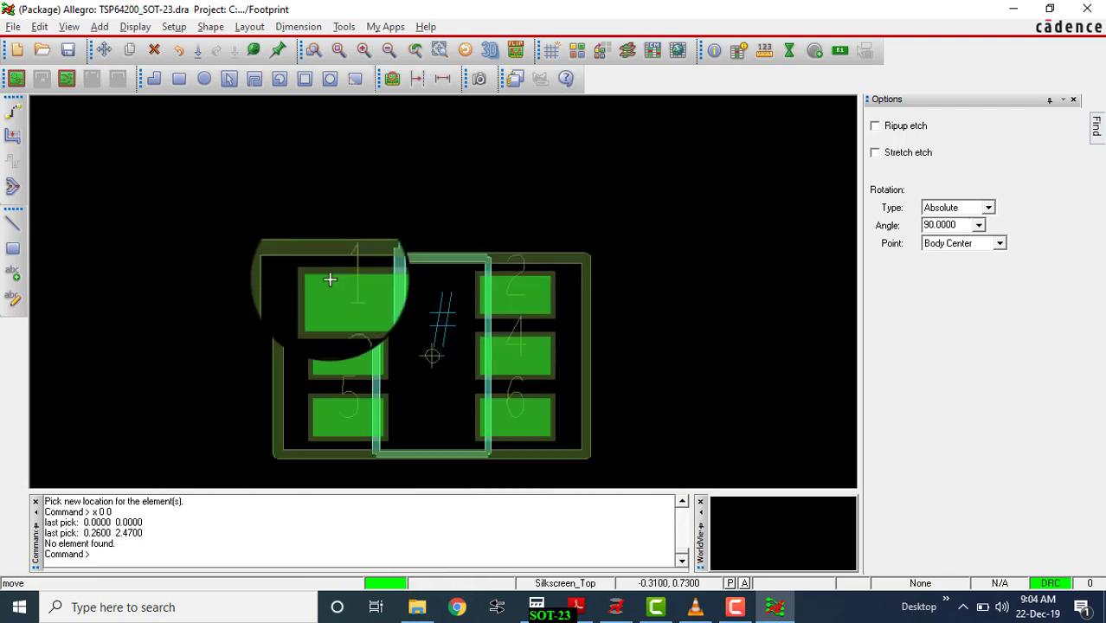
pyautogui.click(329, 279)
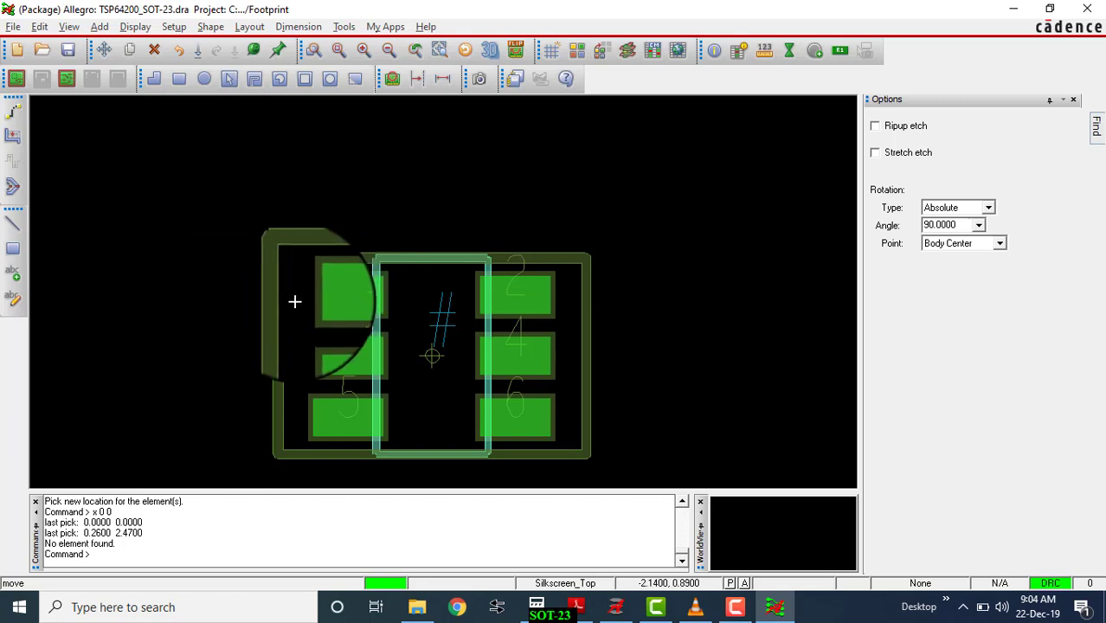
pyautogui.click(100, 26)
# Draw a diagonal Package Geometry/Silkscreen_Top line cutting the outline's top-left corner near pad 1
pyautogui.click(120, 50)
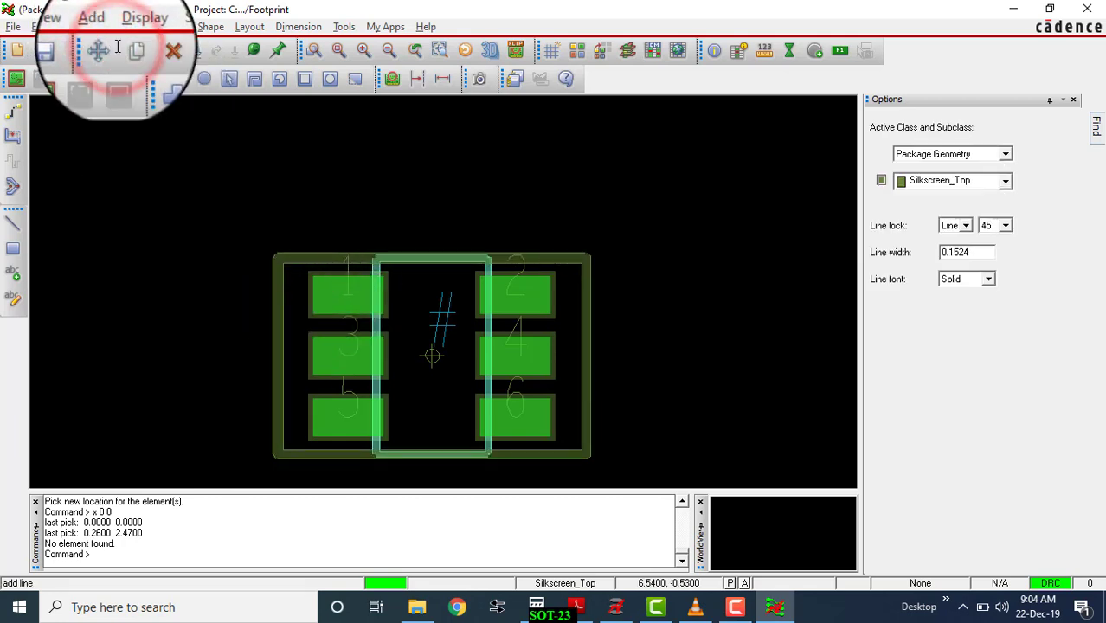
pyautogui.click(1000, 149)
pyautogui.click(1000, 143)
pyautogui.click(987, 183)
pyautogui.click(987, 184)
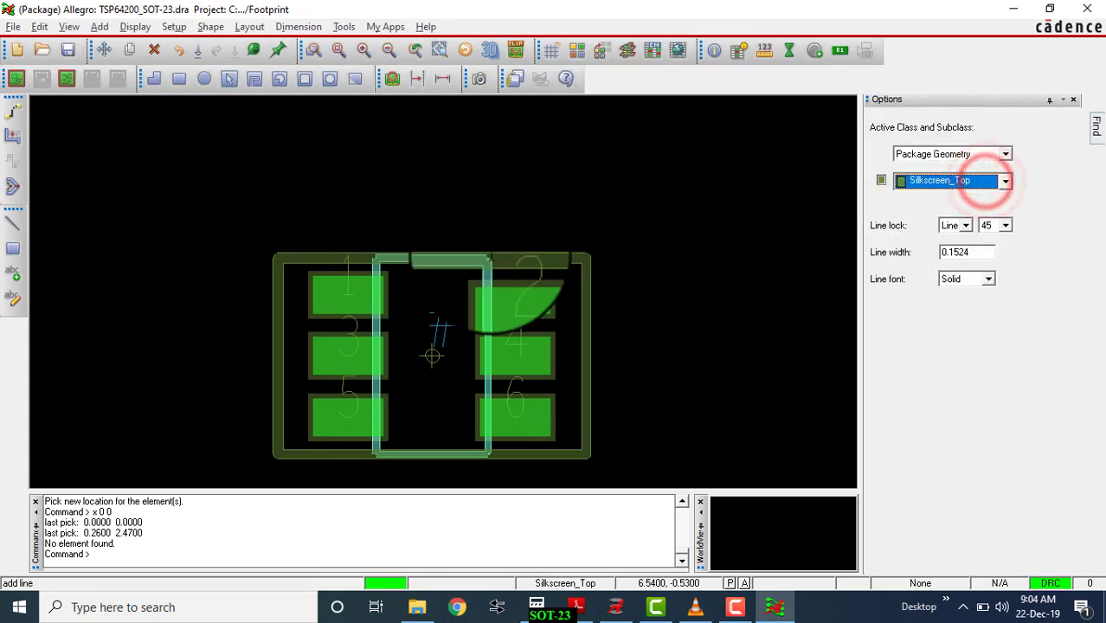
pyautogui.scroll(5, 287, 283)
pyautogui.scroll(-5, 287, 283)
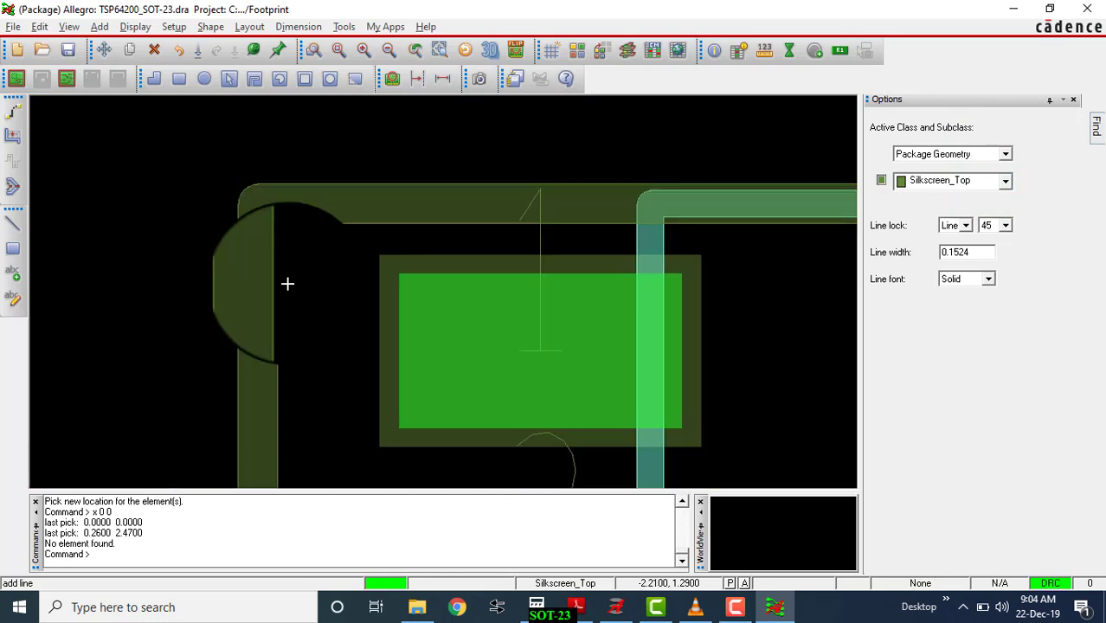
pyautogui.click(372, 206)
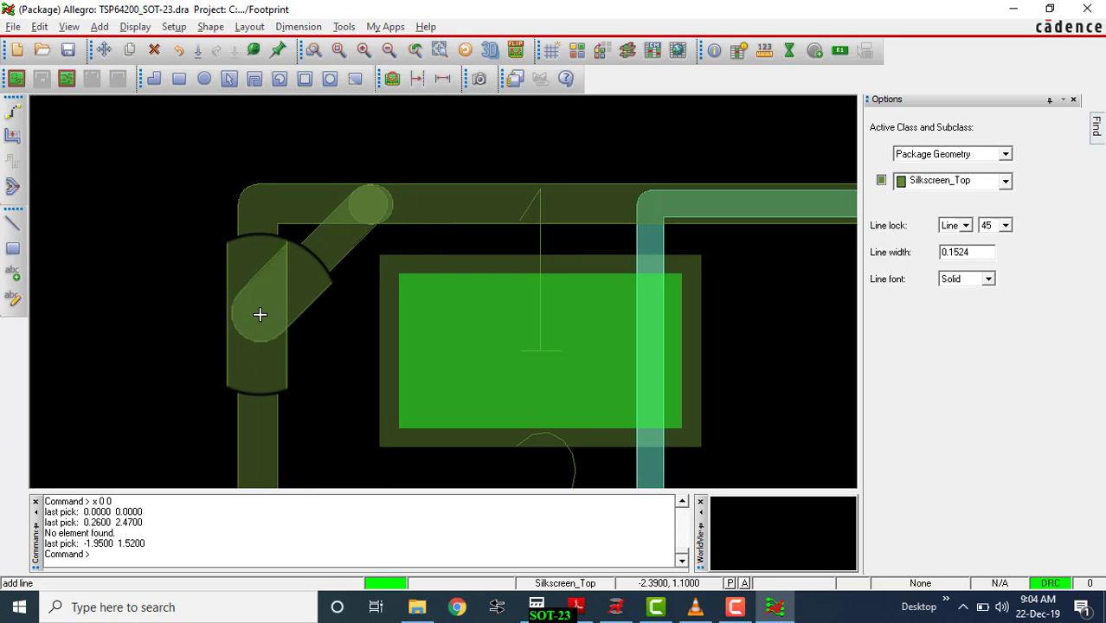
pyautogui.click(260, 313)
pyautogui.click(259, 313)
pyautogui.rightClick(259, 313)
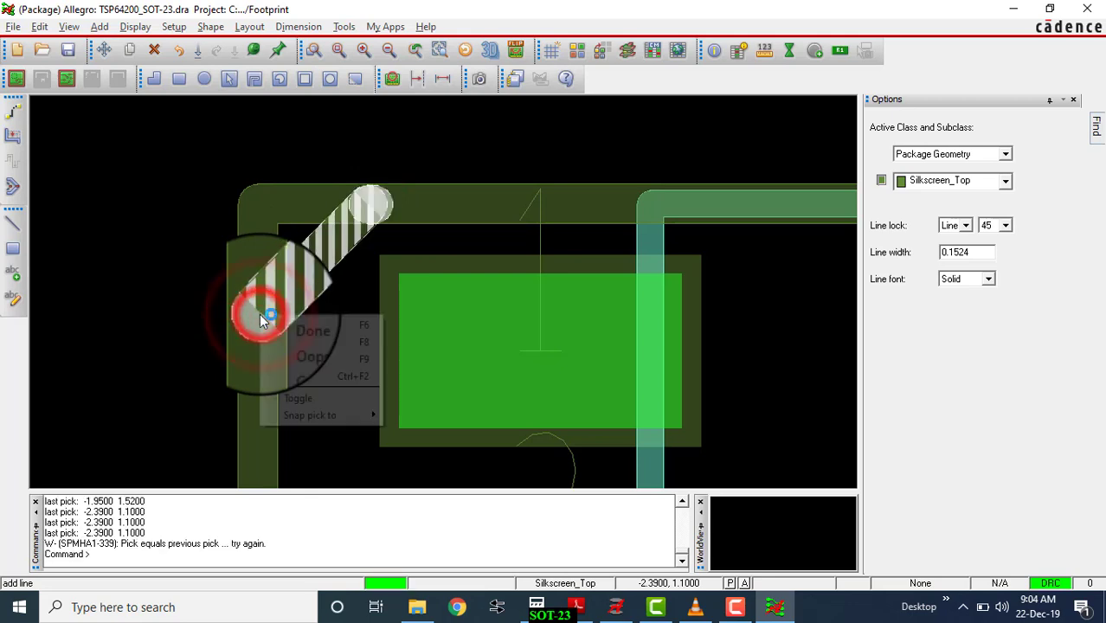
pyautogui.click(303, 374)
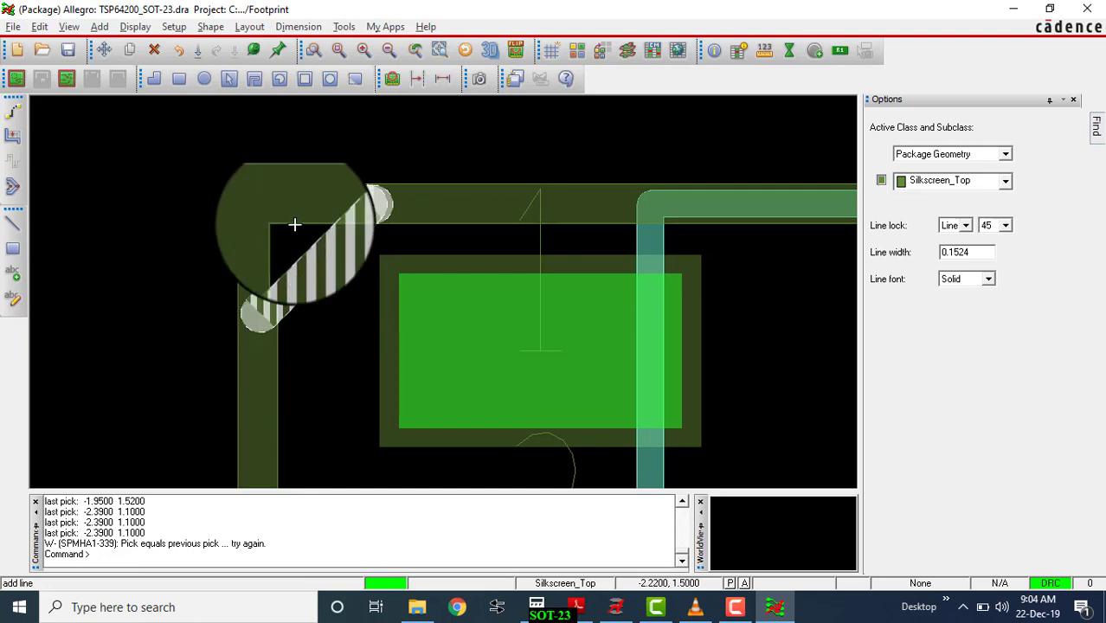
# End the silkscreen line command with Done
pyautogui.scroll(-2, 294, 224)
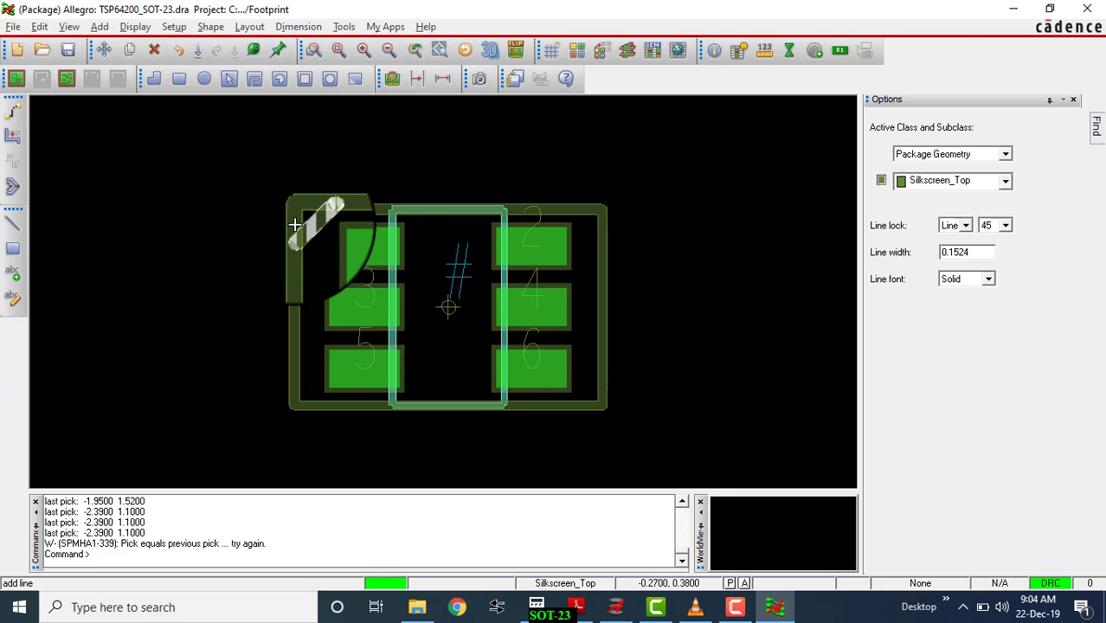
pyautogui.scroll(3, 302, 215)
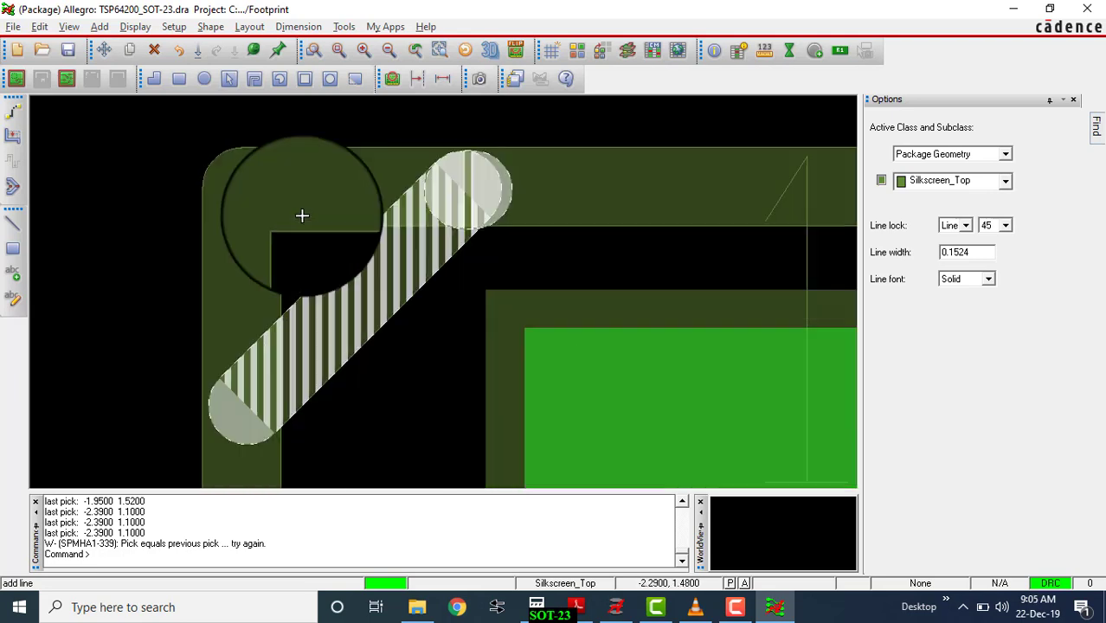
pyautogui.scroll(-2, 302, 215)
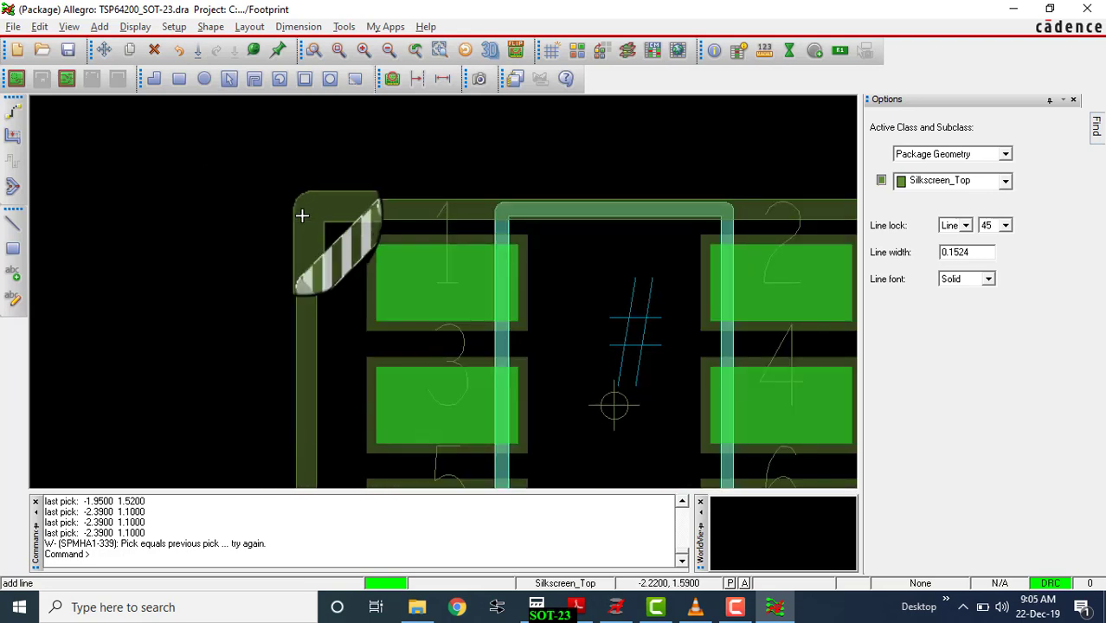
pyautogui.rightClick(333, 141)
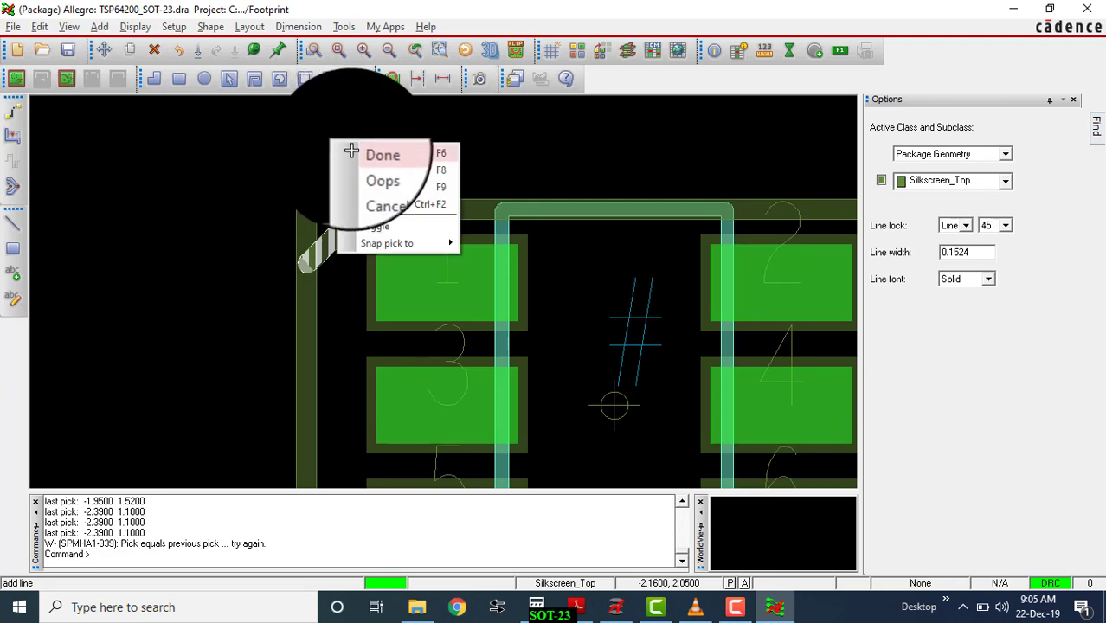
pyautogui.click(352, 154)
pyautogui.scroll(-3, 339, 208)
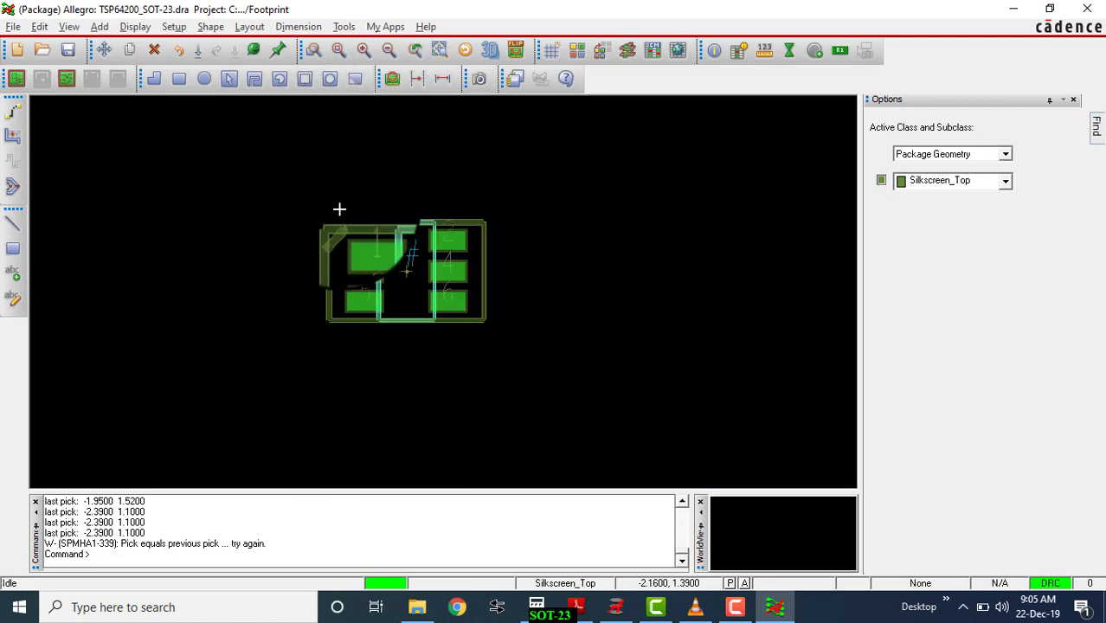
pyautogui.scroll(5, 339, 209)
pyautogui.scroll(-3, 339, 209)
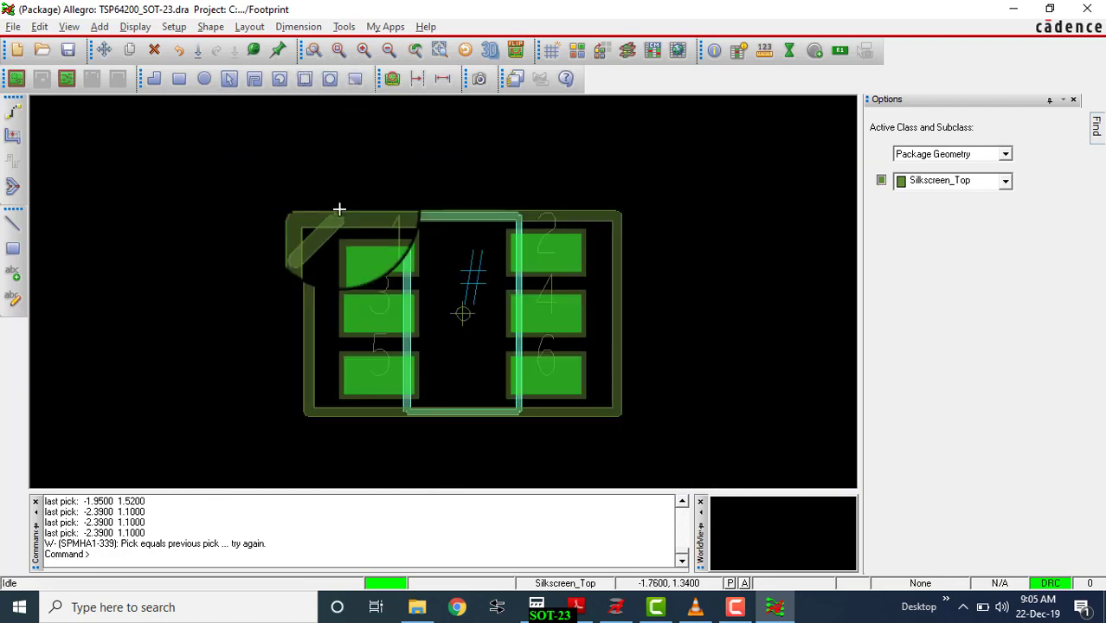
# Draw a small Package Geometry/Silkscreen_Top circle near the top edge between pads 1 and 2
pyautogui.click(99, 26)
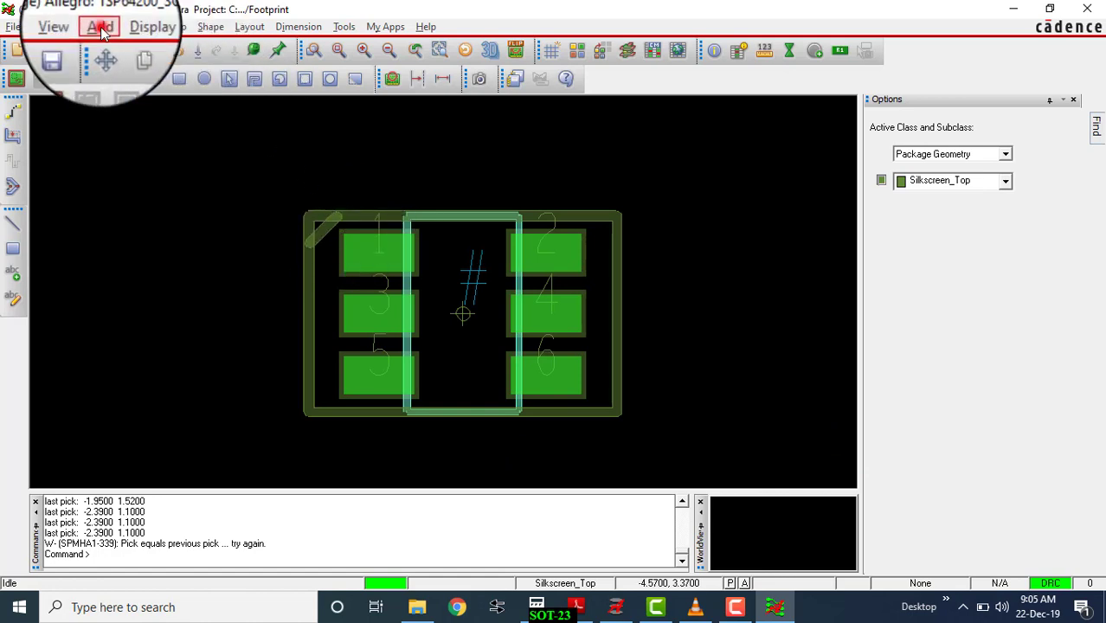
pyautogui.click(135, 99)
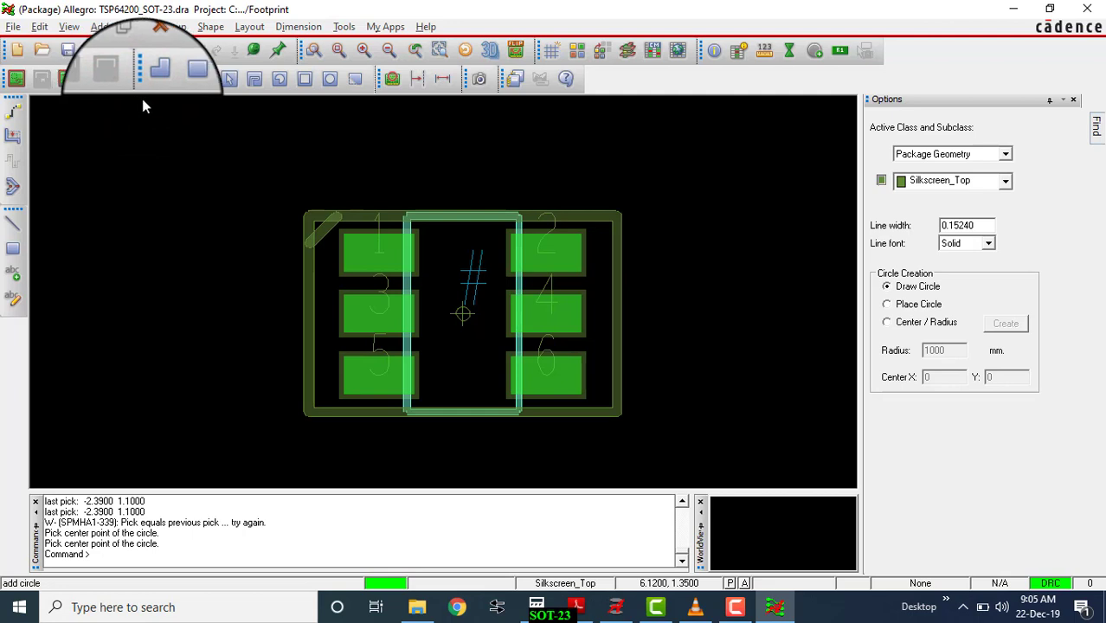
pyautogui.click(916, 153)
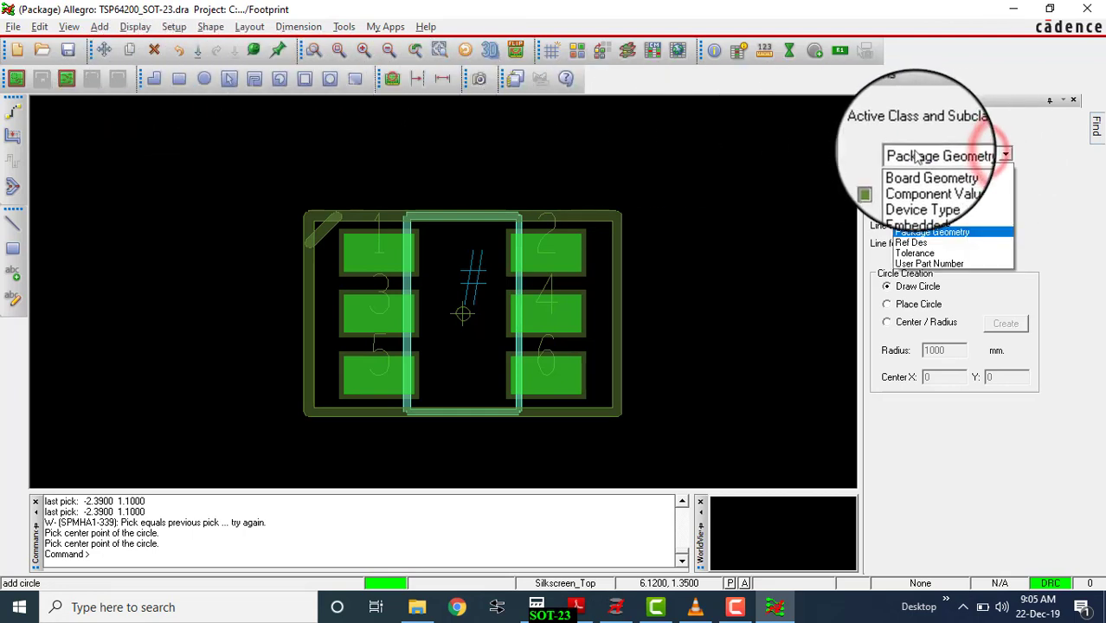
pyautogui.click(910, 153)
pyautogui.click(967, 182)
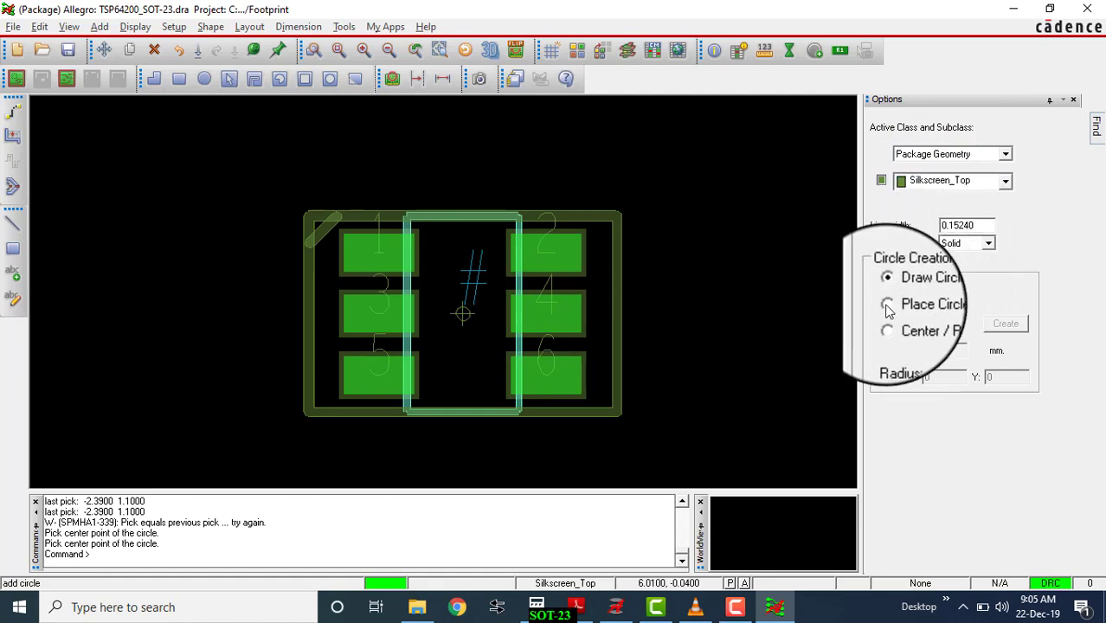
pyautogui.scroll(1, 327, 249)
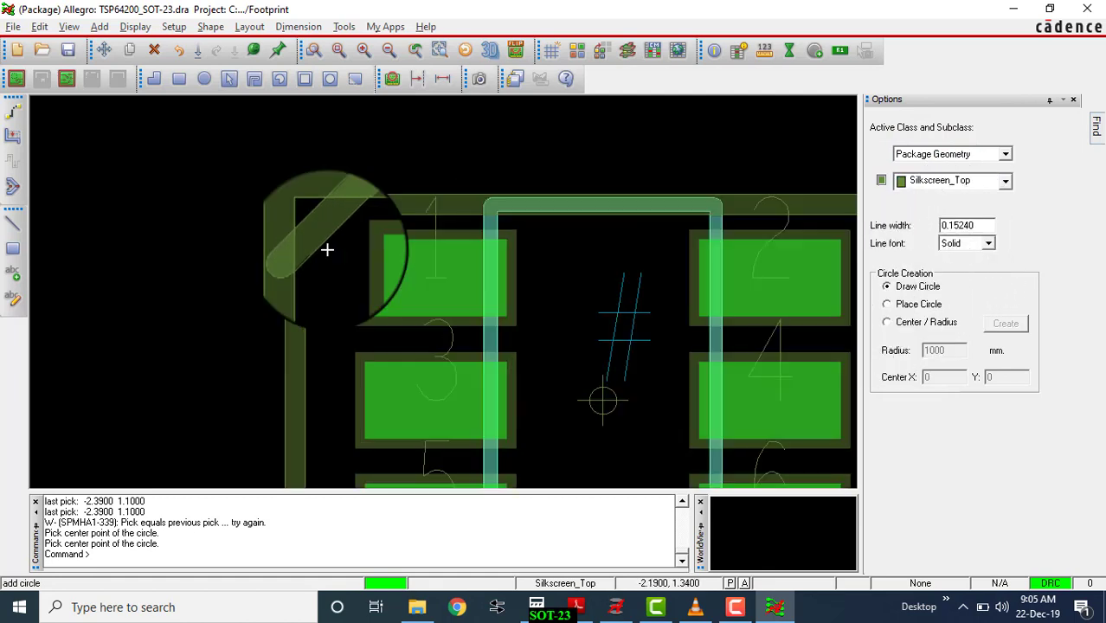
pyautogui.click(549, 237)
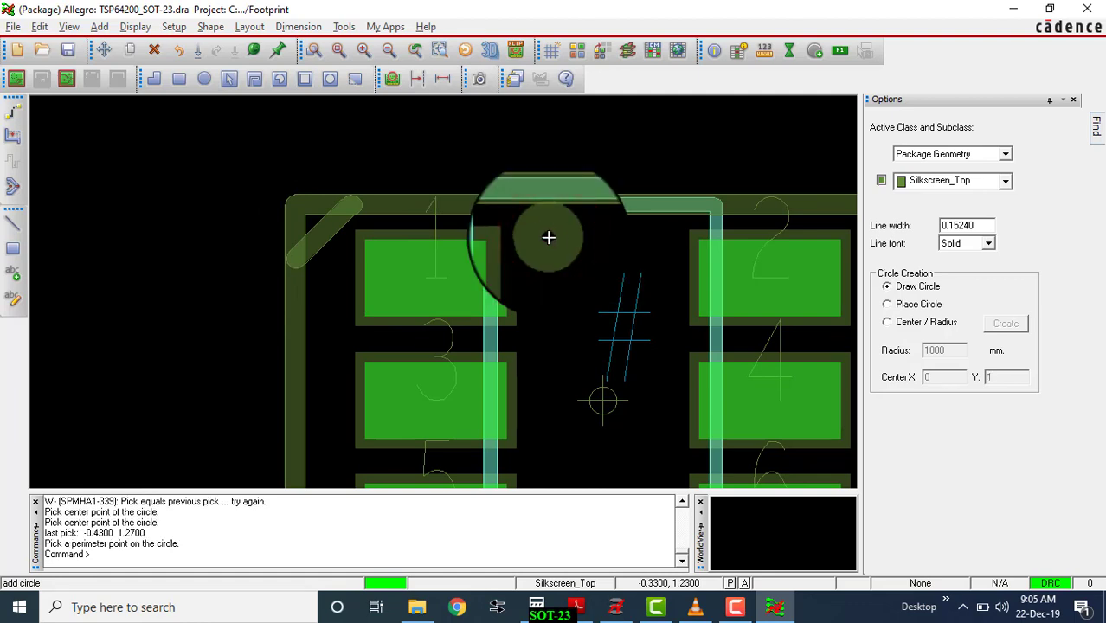
pyautogui.click(566, 246)
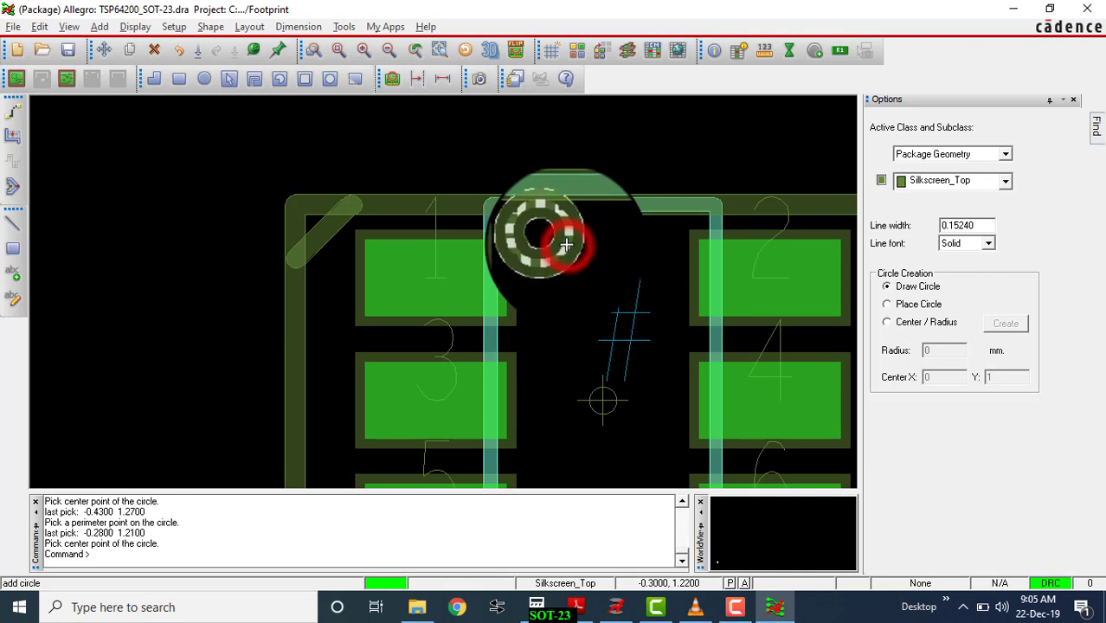
pyautogui.rightClick(571, 247)
pyautogui.click(576, 247)
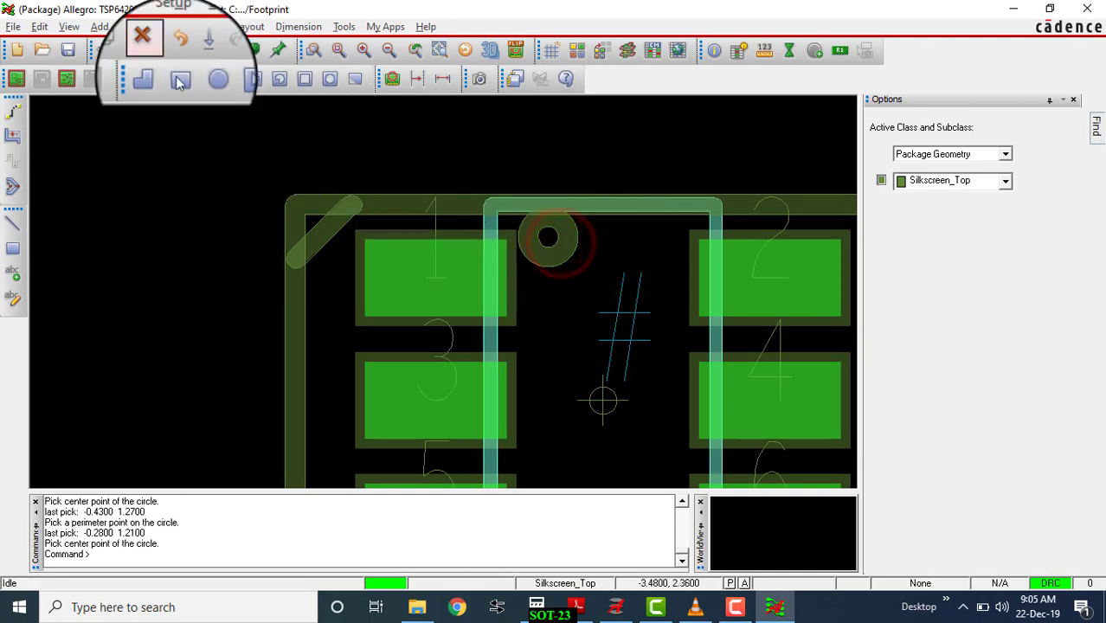
# Move the small silkscreen circle to just above pad 1
pyautogui.click(104, 50)
pyautogui.click(544, 258)
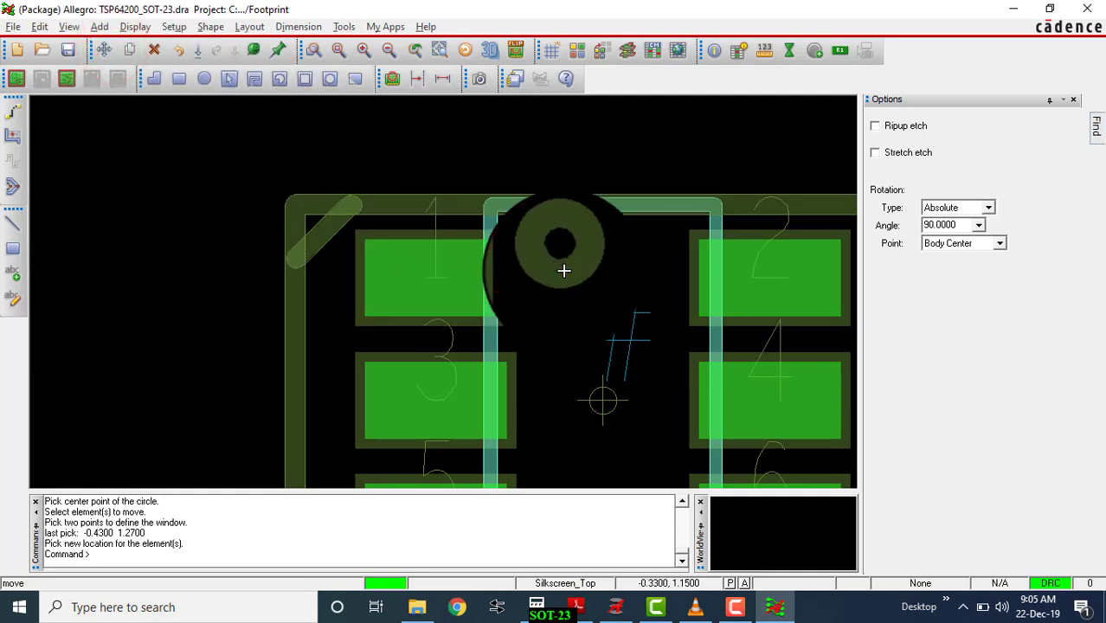
pyautogui.click(408, 159)
pyautogui.click(531, 158)
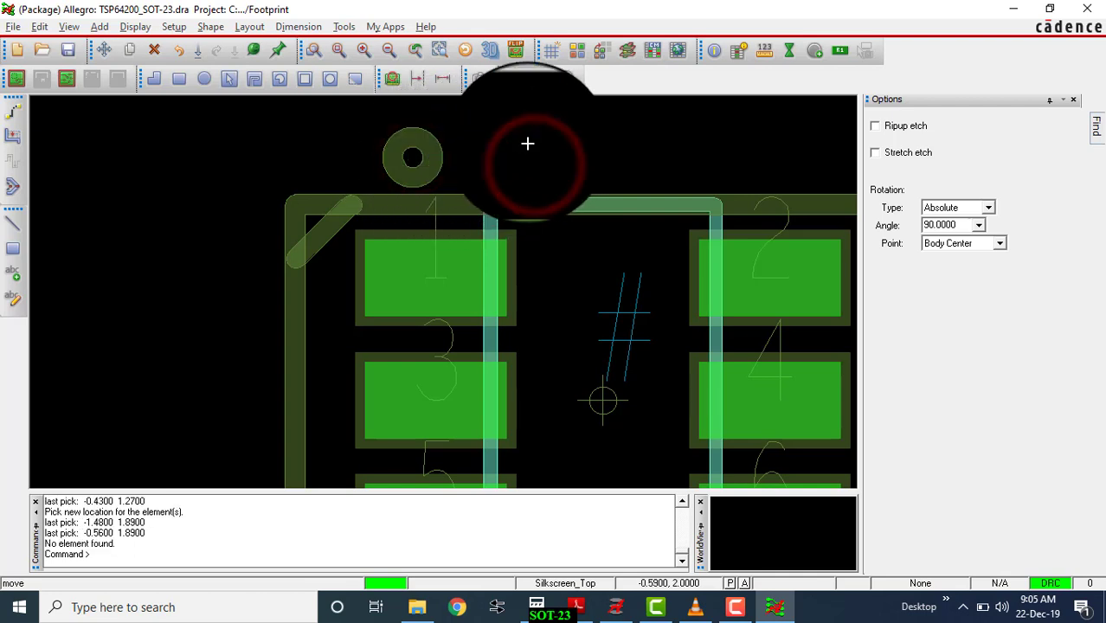
pyautogui.rightClick(527, 142)
pyautogui.click(541, 148)
pyautogui.scroll(-1, 476, 133)
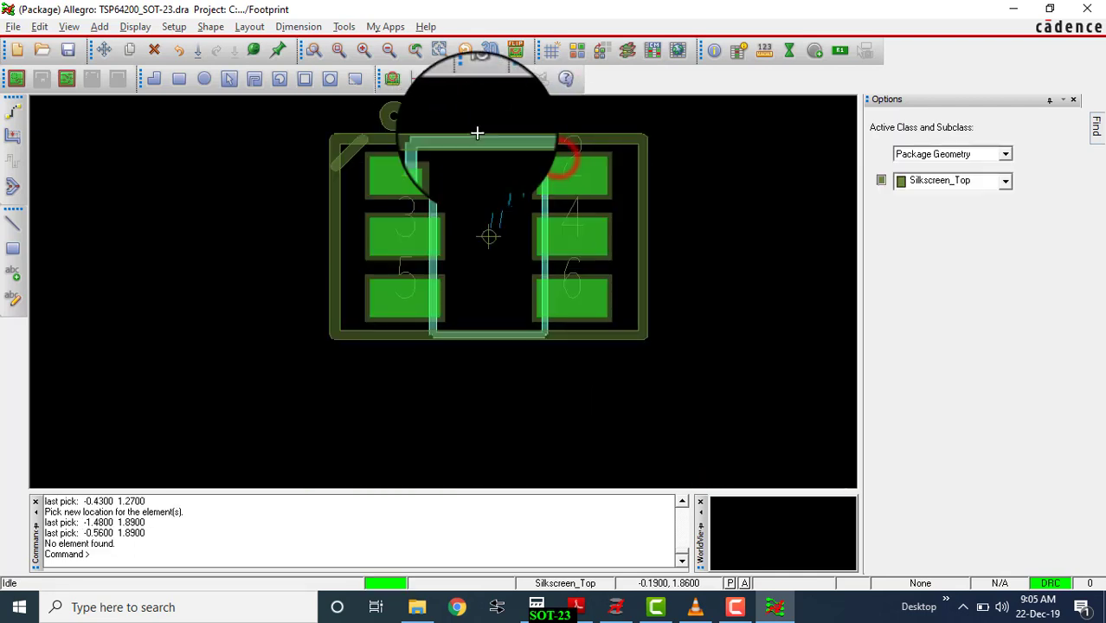
# Move the silkscreen rectangle and its diagonal corner line to the left of the pads
pyautogui.click(103, 49)
pyautogui.click(335, 203)
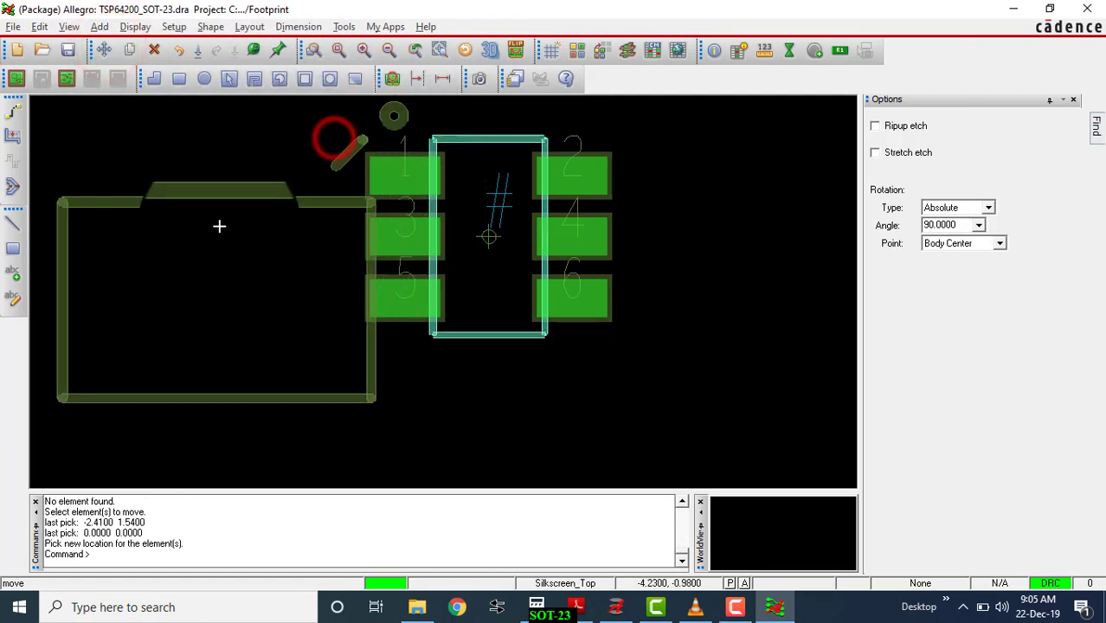
pyautogui.click(166, 265)
pyautogui.click(256, 204)
pyautogui.click(257, 198)
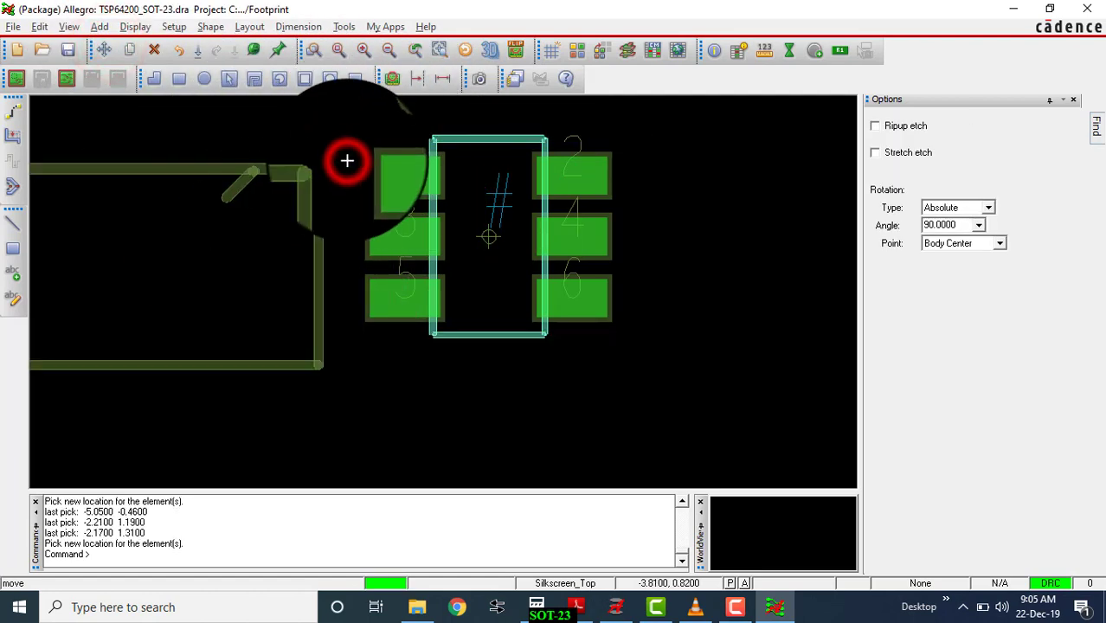
pyautogui.scroll(-3, 247, 180)
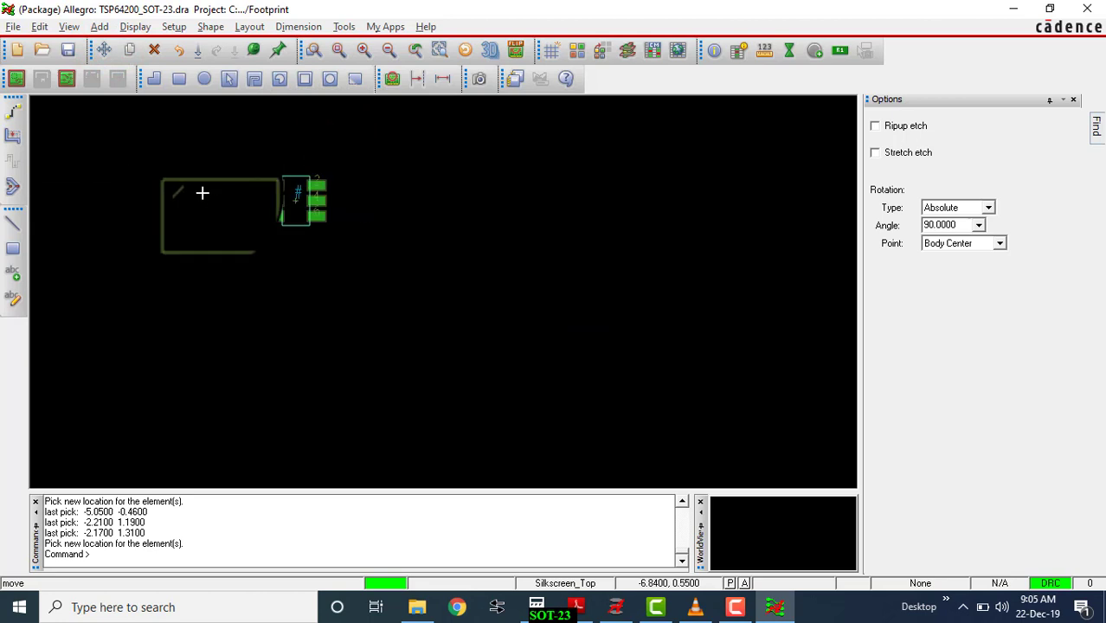
pyautogui.scroll(3, 202, 192)
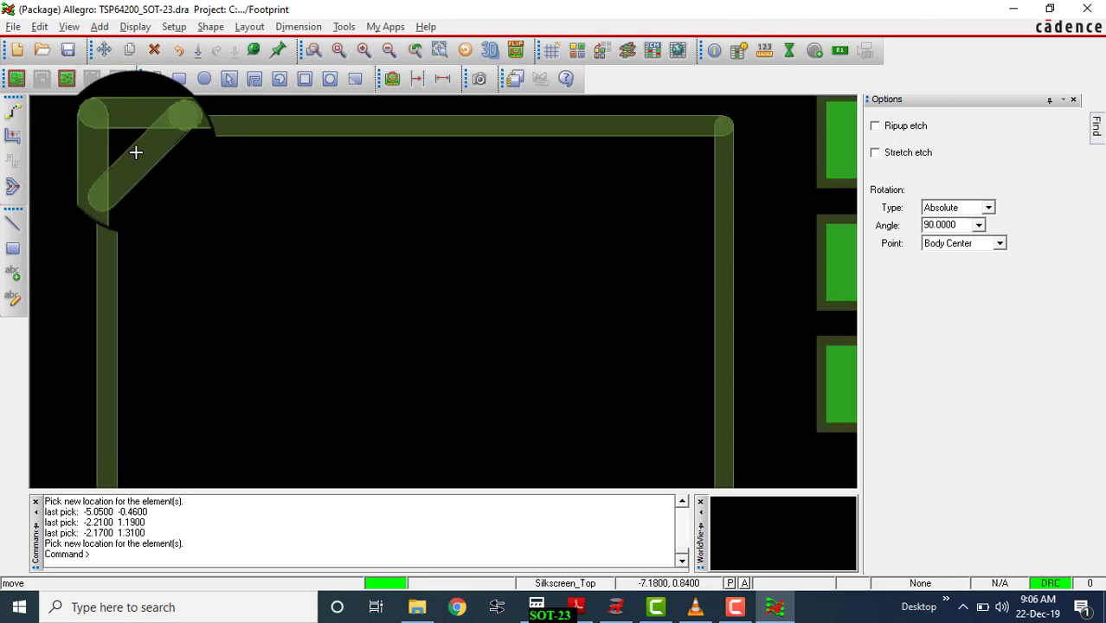
pyautogui.click(136, 152)
pyautogui.scroll(-3, 136, 153)
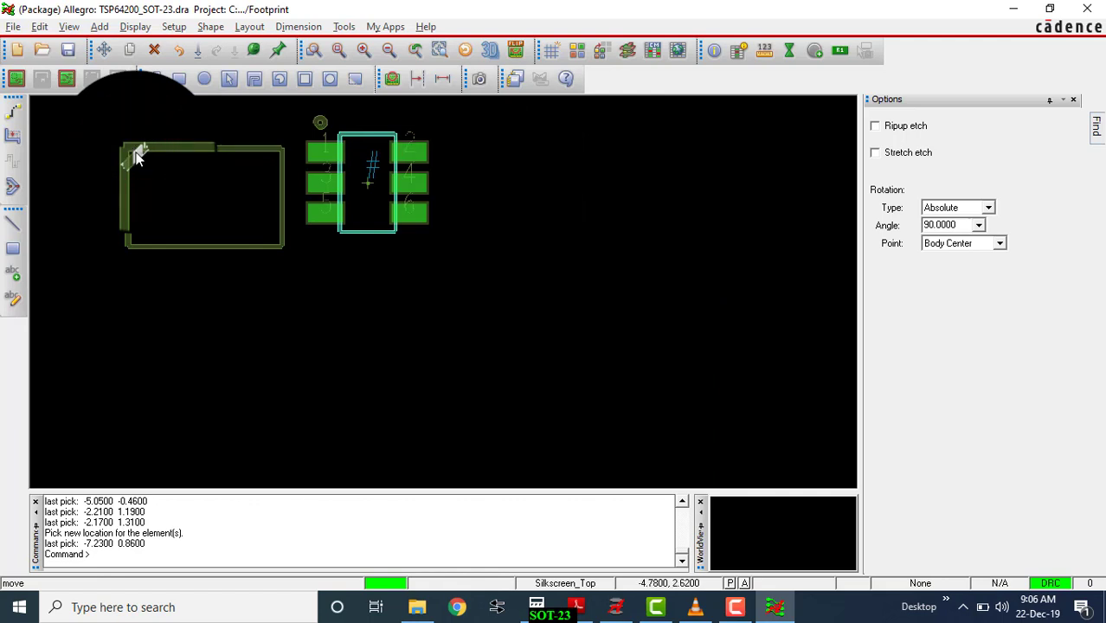
# Draw the upper Silkscreen_Top bracket line stepping past the circle and over pads 1 and 2
pyautogui.click(101, 28)
pyautogui.click(111, 45)
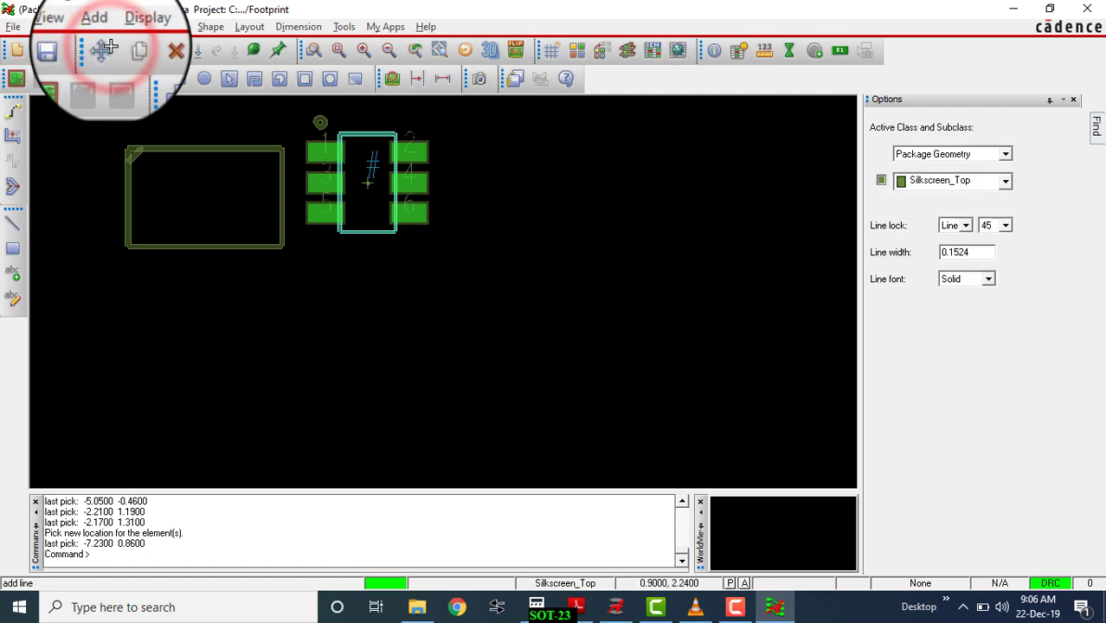
pyautogui.scroll(3, 111, 45)
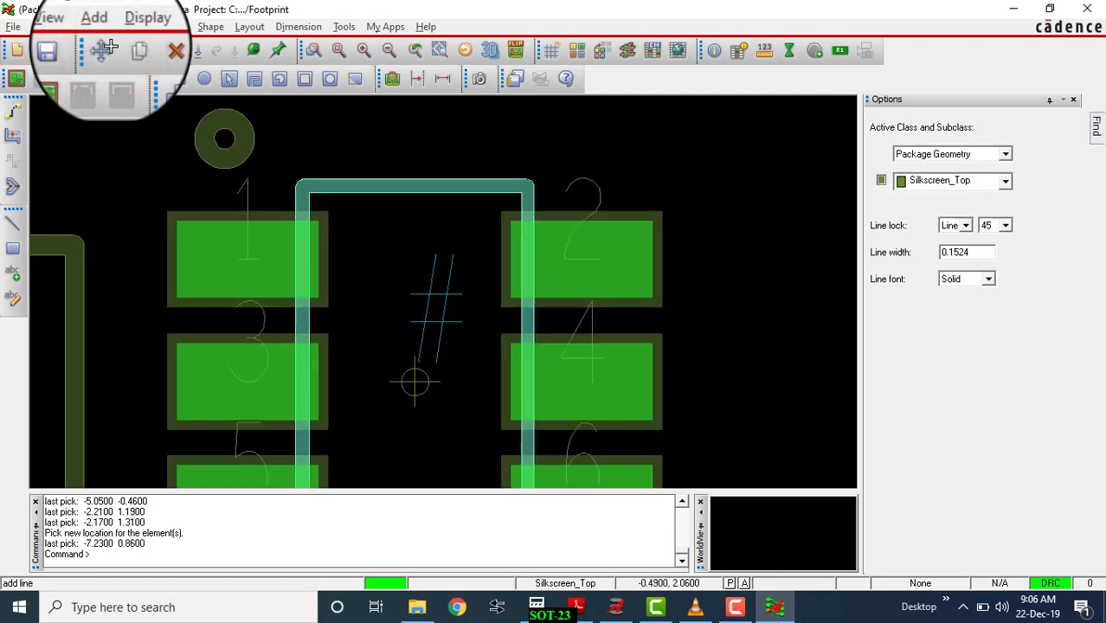
pyautogui.click(240, 180)
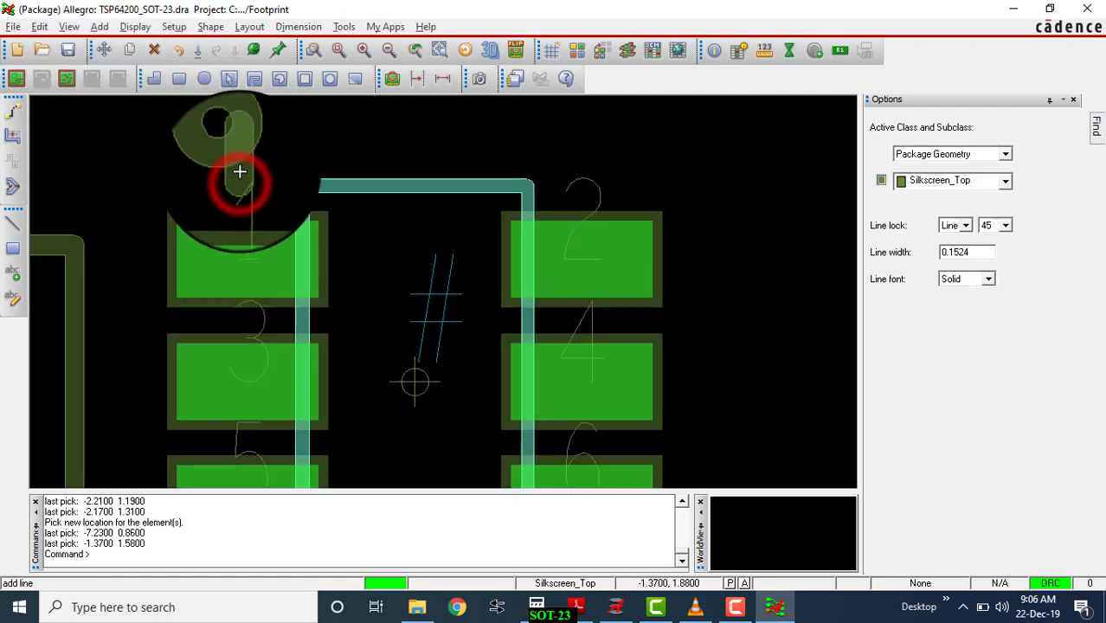
pyautogui.click(239, 120)
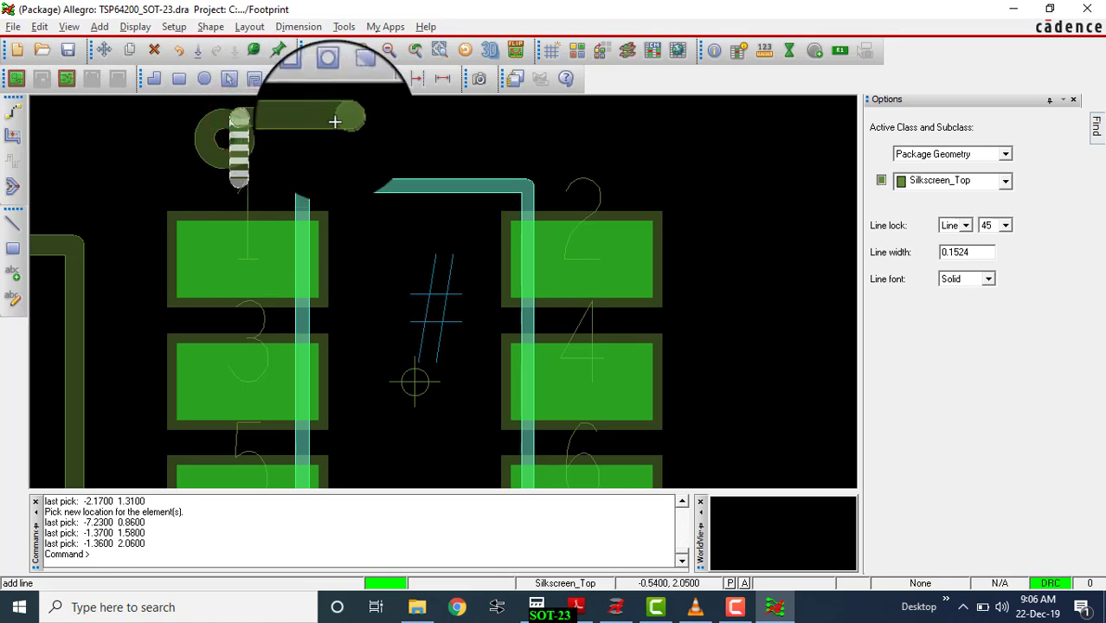
pyautogui.click(346, 121)
pyautogui.click(348, 154)
pyautogui.click(367, 182)
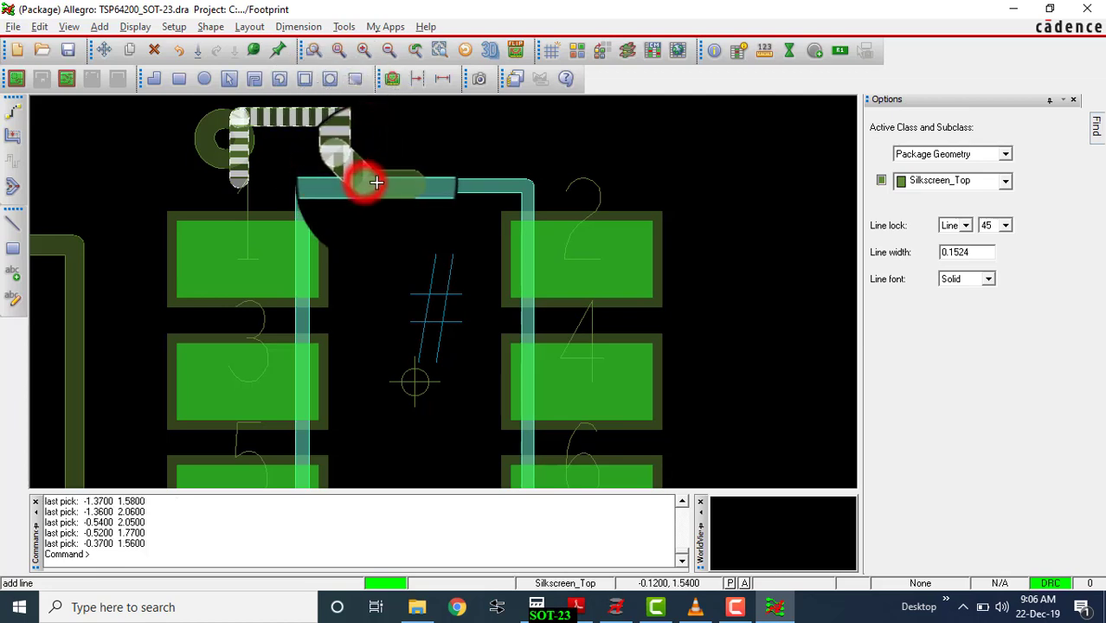
pyautogui.click(469, 183)
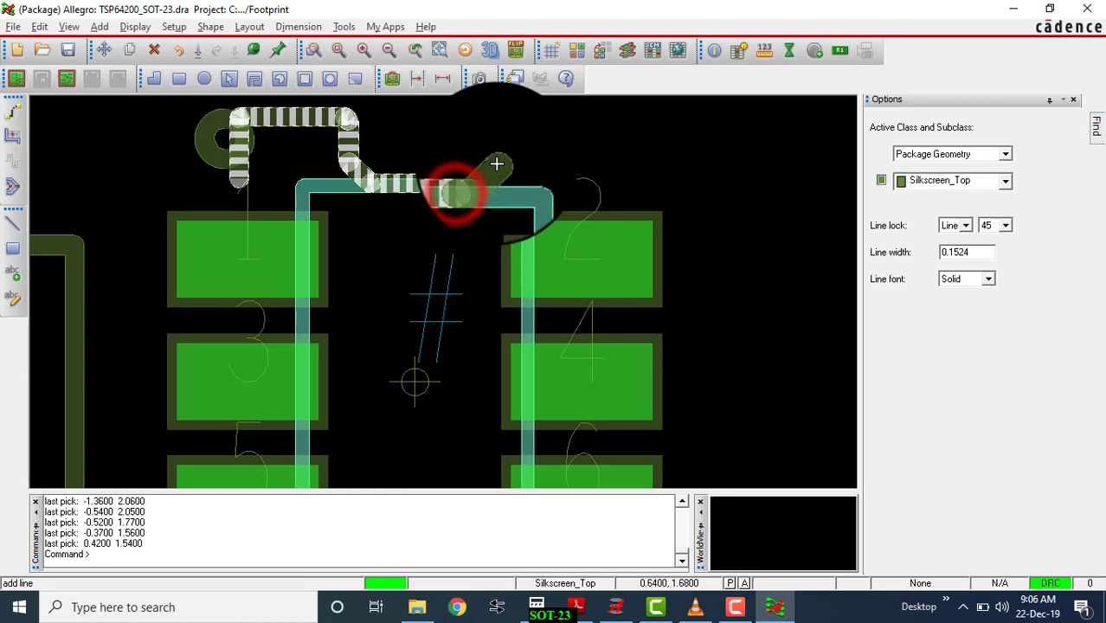
pyautogui.click(497, 164)
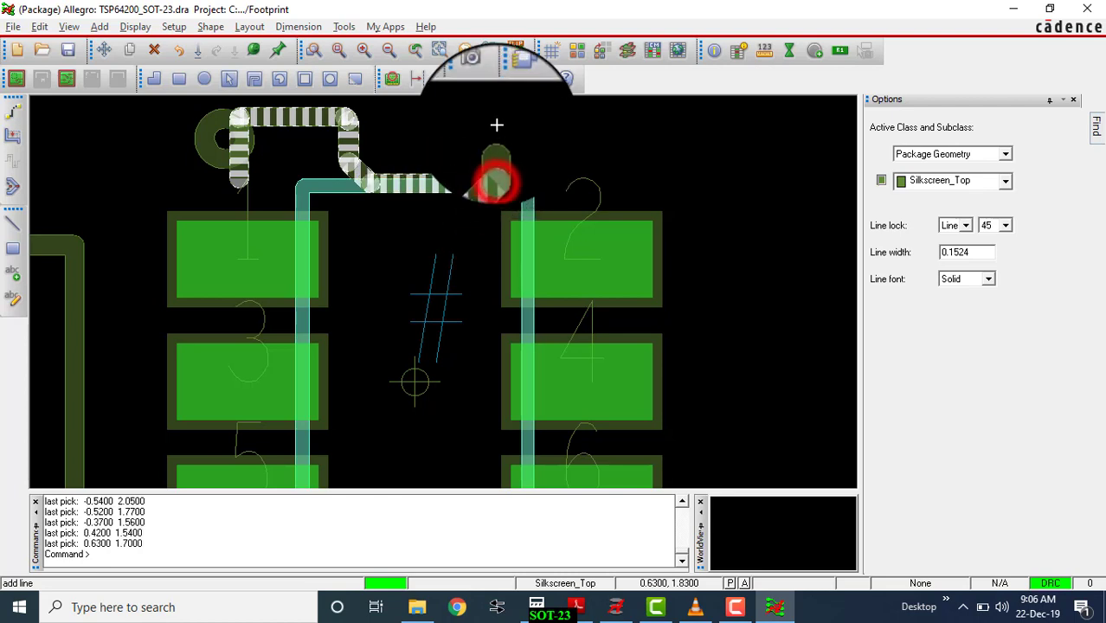
pyautogui.click(496, 122)
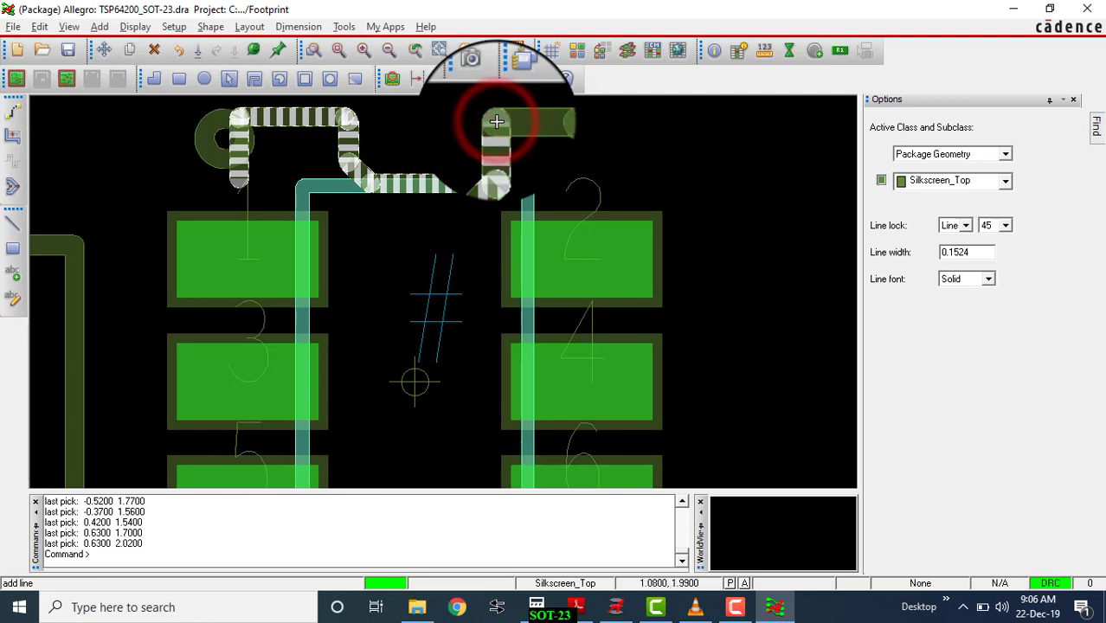
pyautogui.click(582, 122)
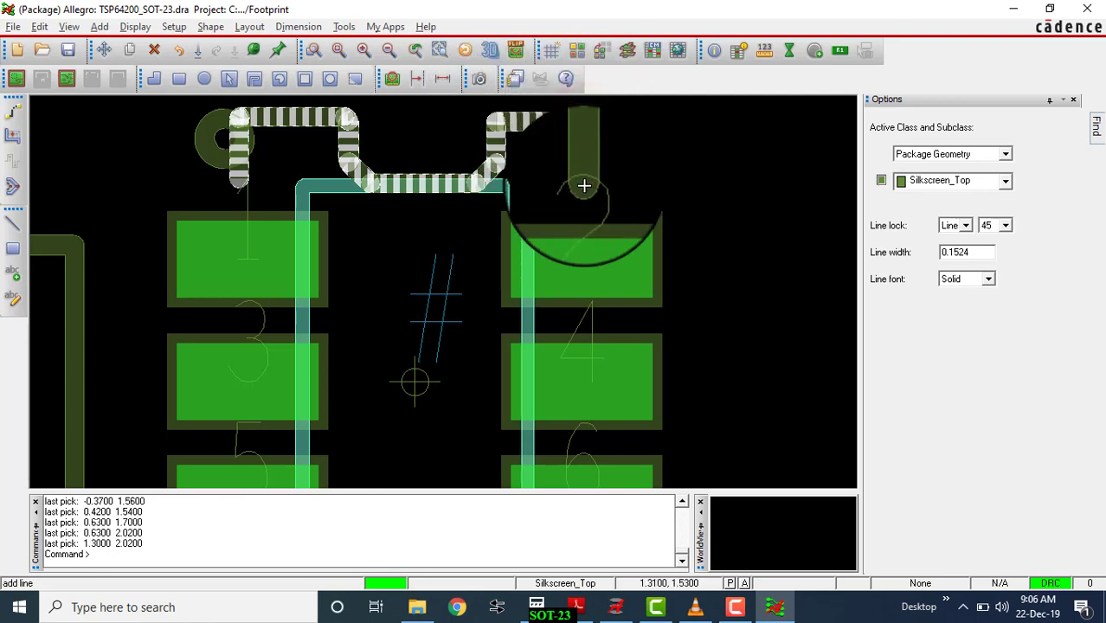
pyautogui.click(584, 183)
pyautogui.click(584, 184)
pyautogui.rightClick(584, 184)
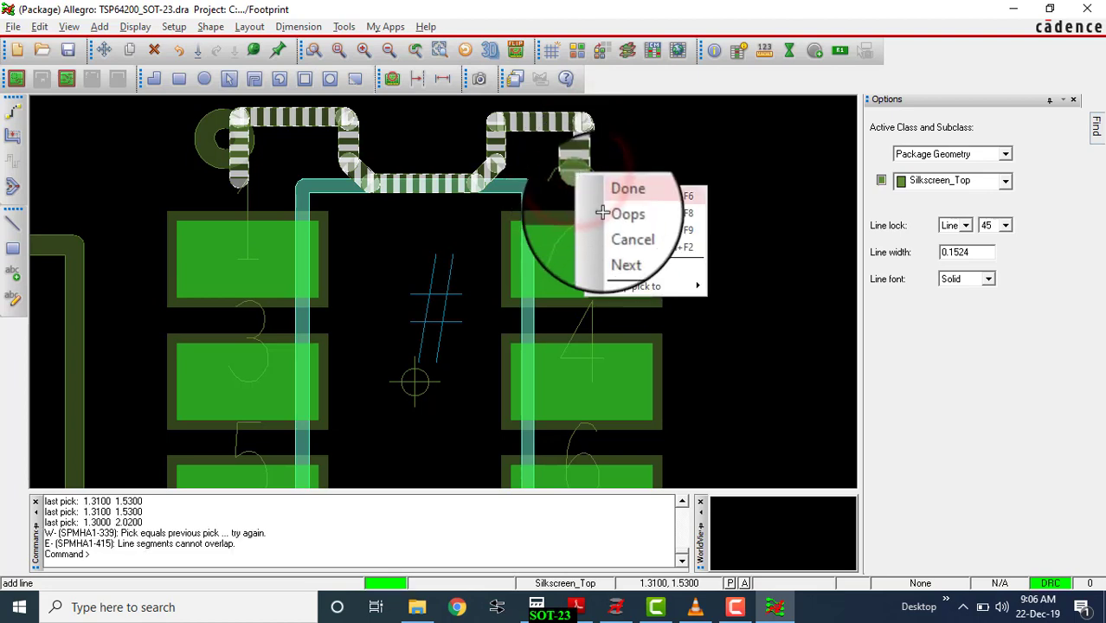
# Draw the lower bracket line beneath the pads and finish the line command
pyautogui.click(636, 260)
pyautogui.scroll(-3, 582, 185)
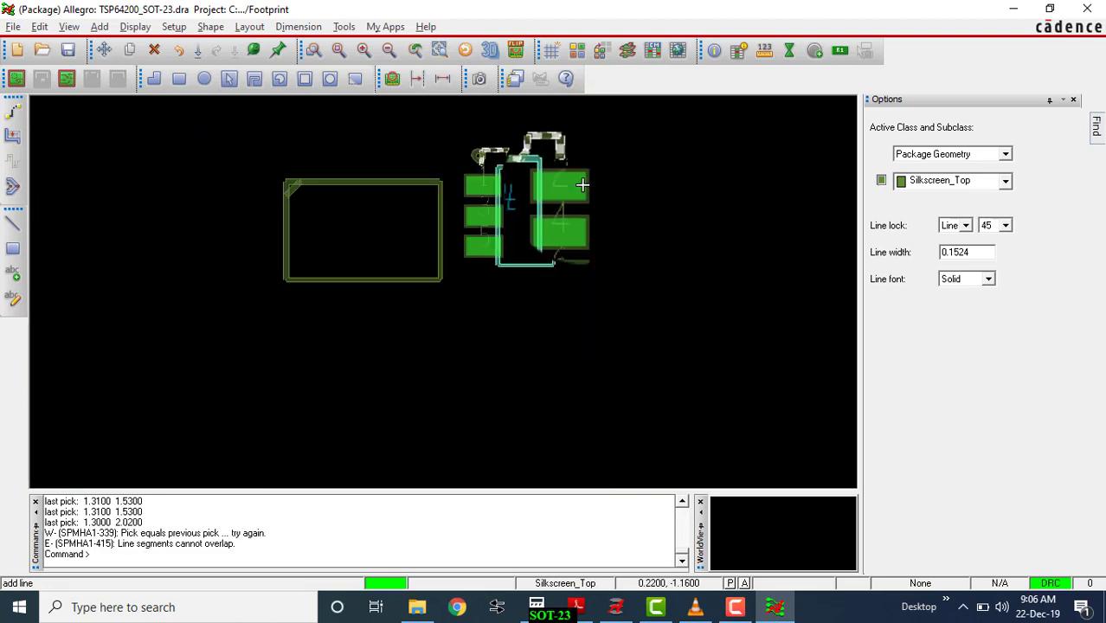
pyautogui.scroll(5, 411, 220)
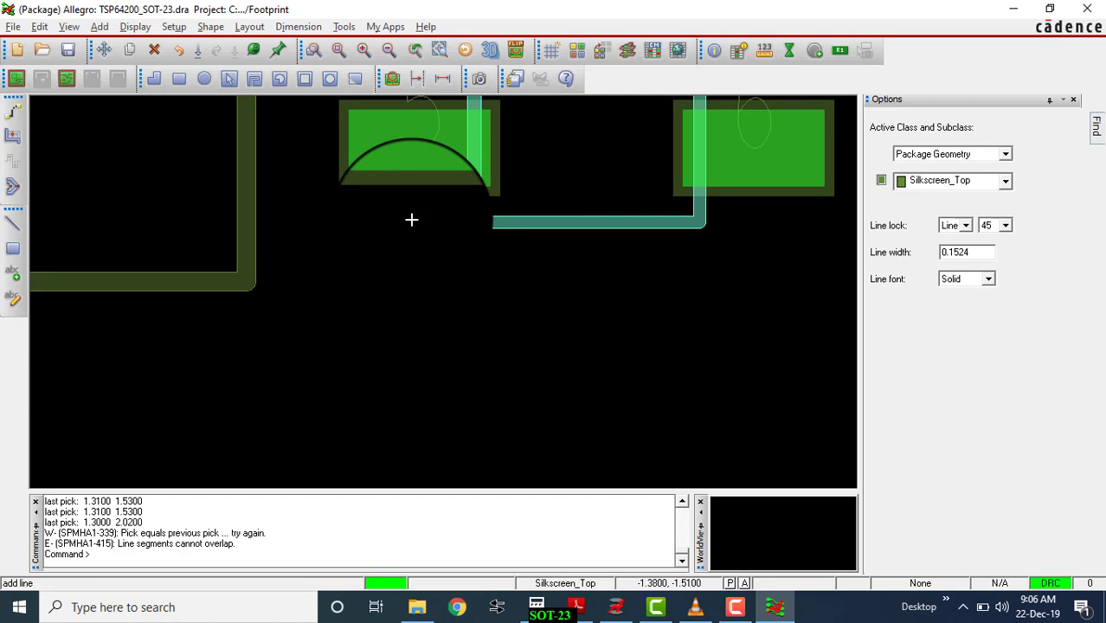
pyautogui.click(411, 220)
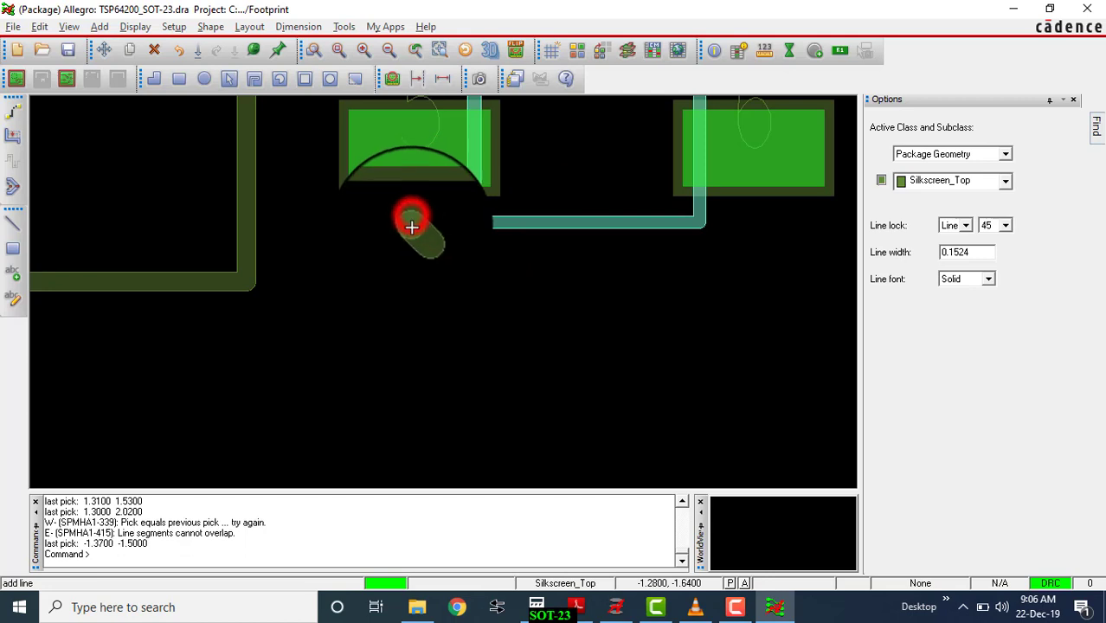
pyautogui.click(412, 278)
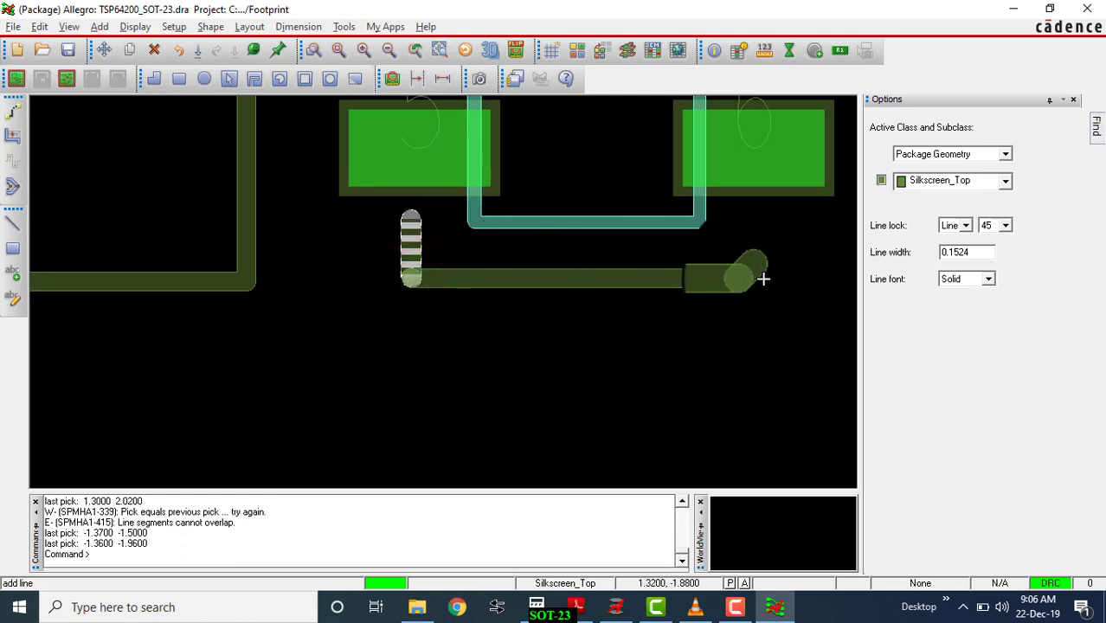
pyautogui.click(763, 279)
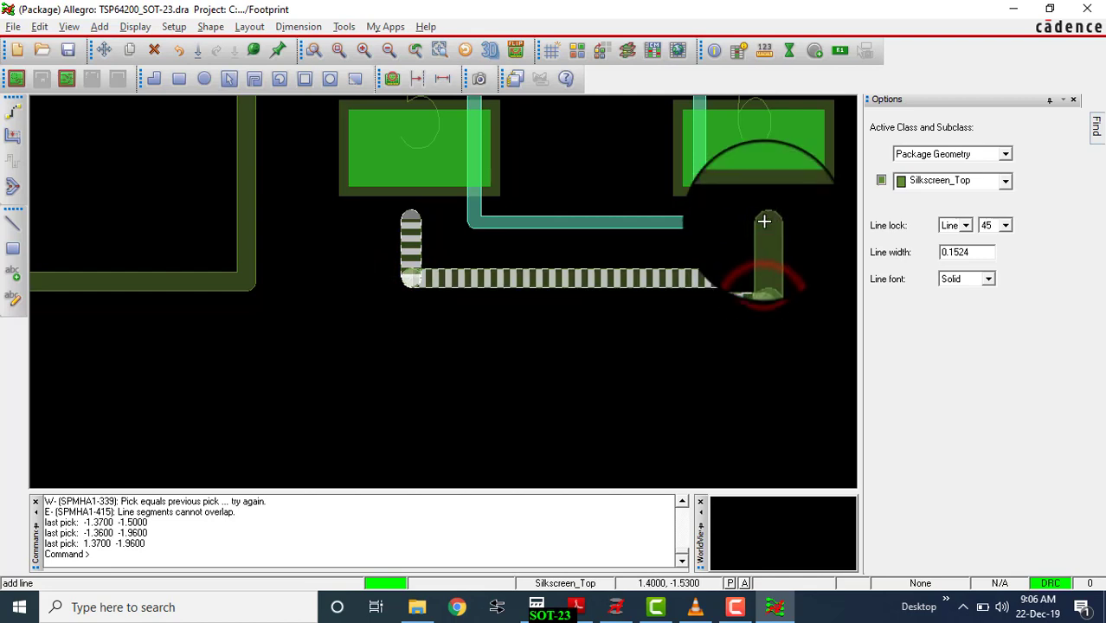
pyautogui.rightClick(764, 222)
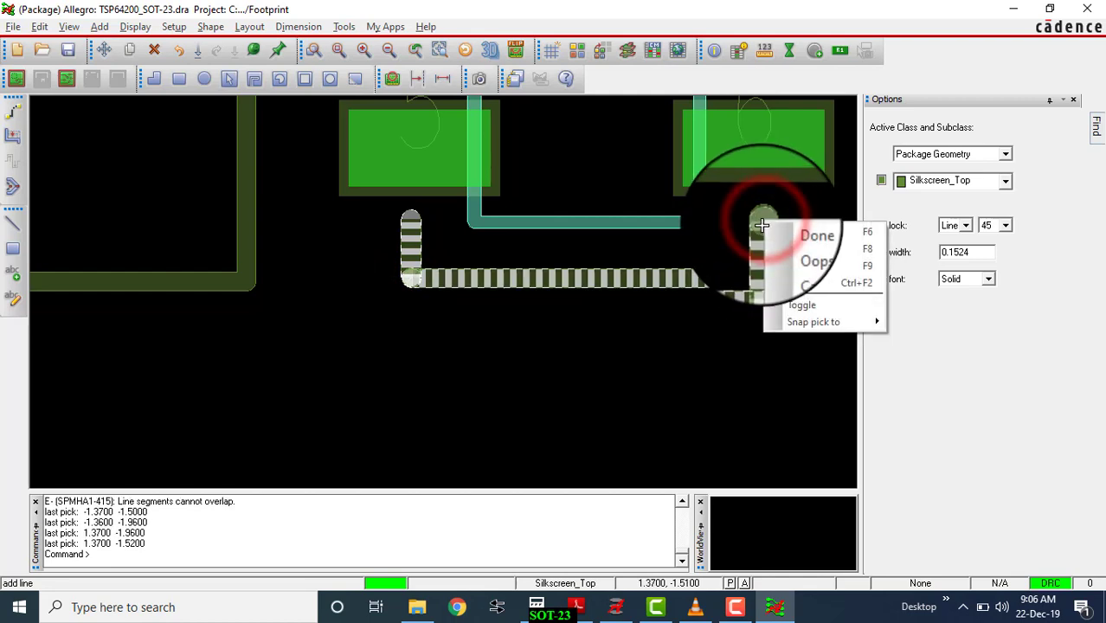
pyautogui.click(774, 233)
pyautogui.scroll(-3, 774, 233)
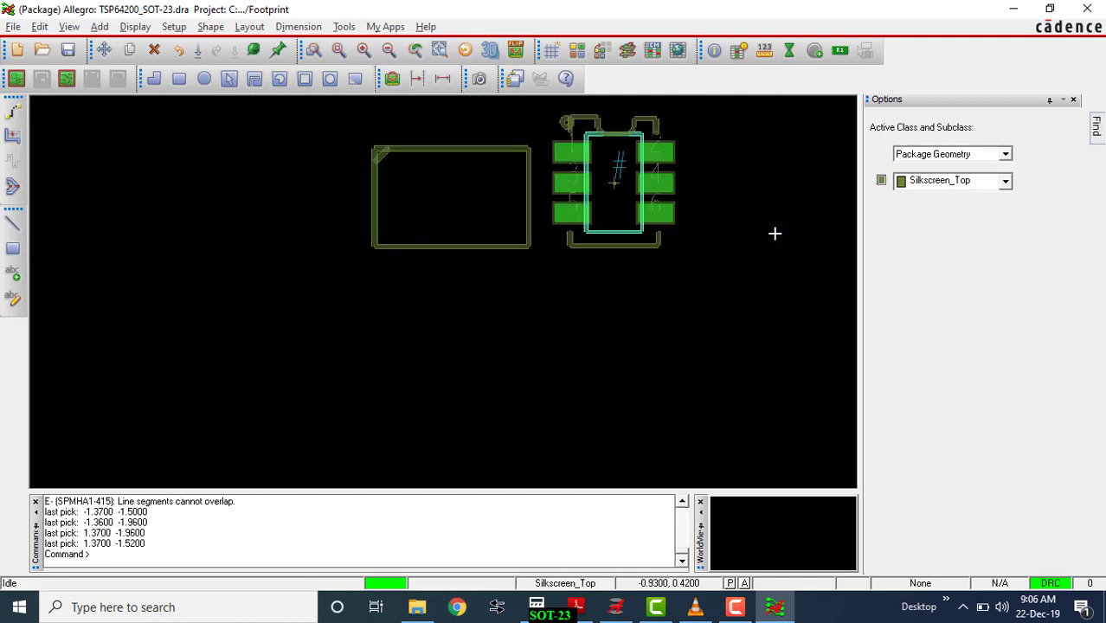
# Move the pin-1 silkscreen circle to the top-left corner beside pad 1
pyautogui.scroll(4, 775, 233)
pyautogui.scroll(-4, 774, 233)
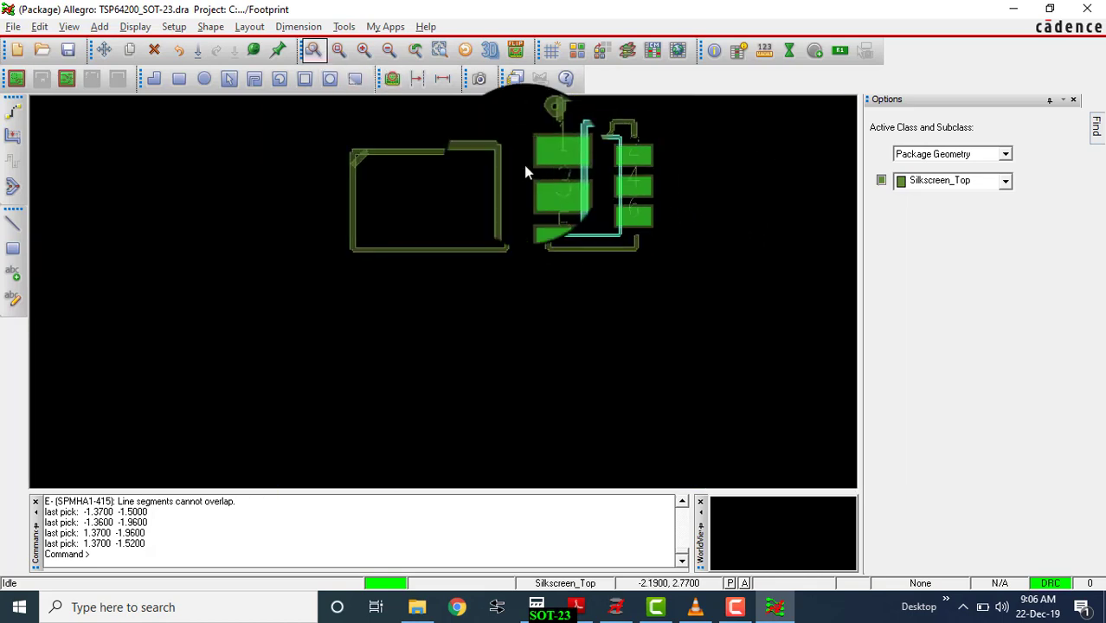
pyautogui.click(104, 49)
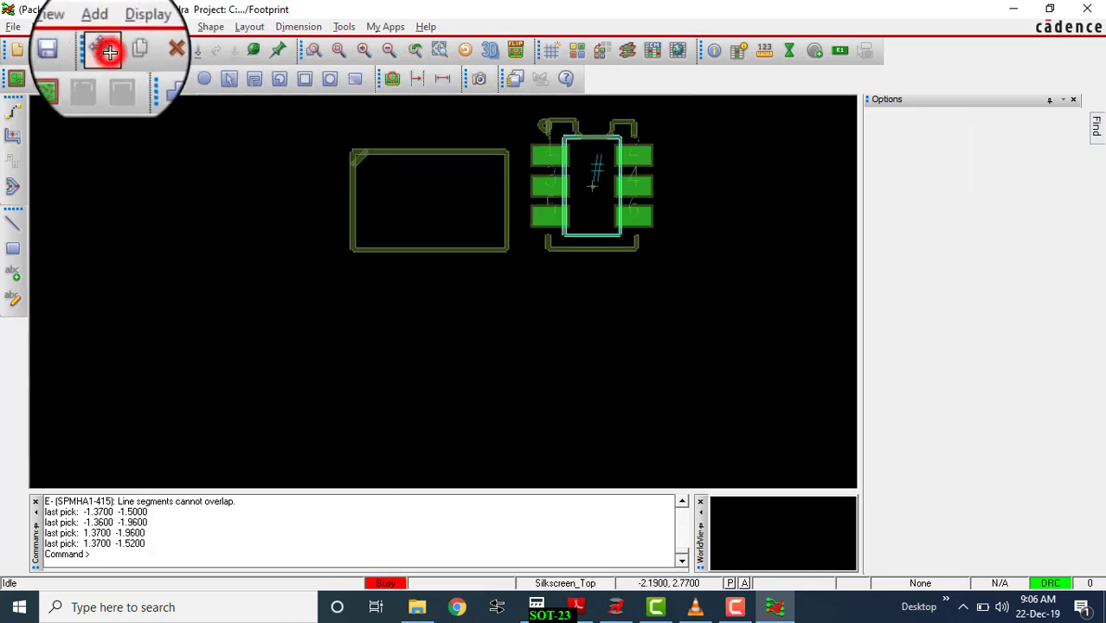
pyautogui.click(537, 128)
pyautogui.click(531, 128)
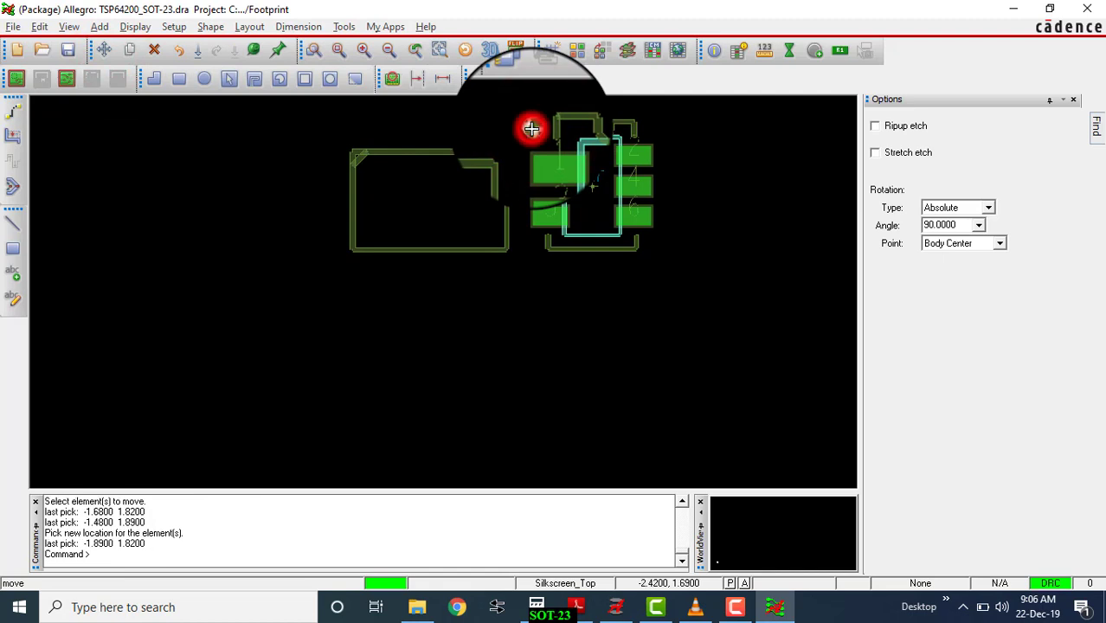
pyautogui.rightClick(208, 136)
pyautogui.click(239, 152)
pyautogui.scroll(3, 632, 141)
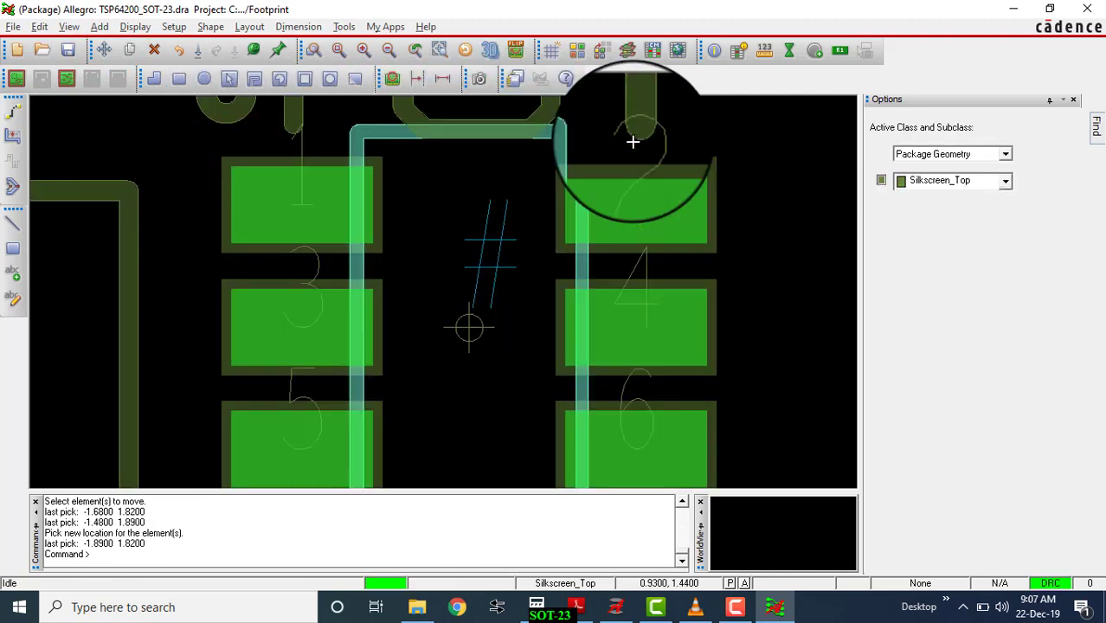
pyautogui.scroll(-3, 632, 141)
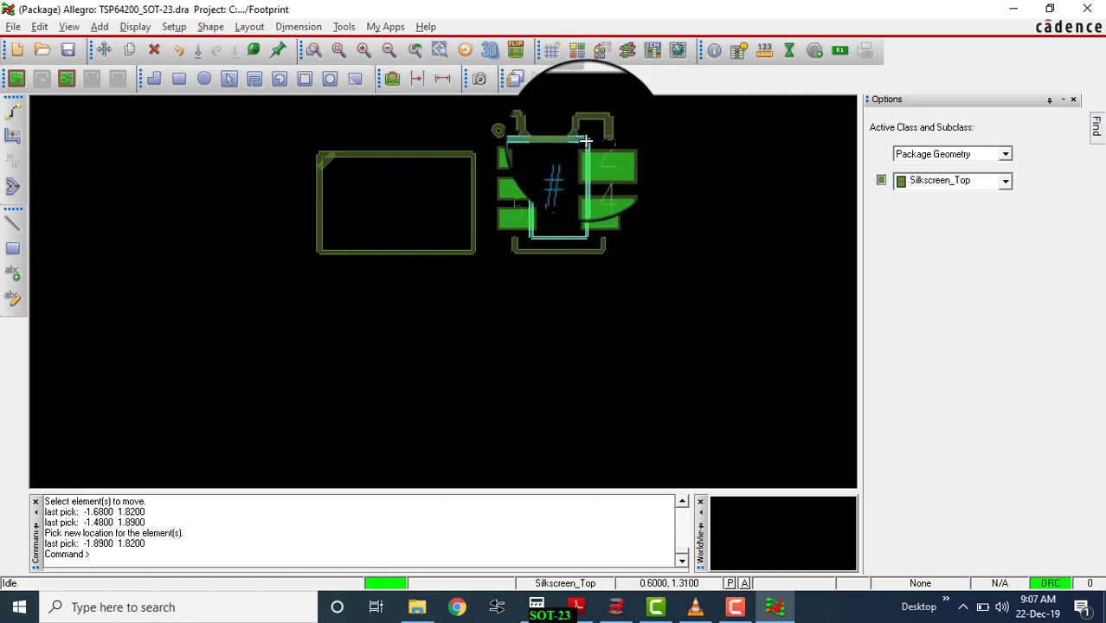
# Delete the leftover chamfered silkscreen rectangle sitting left of the pads
pyautogui.click(417, 153)
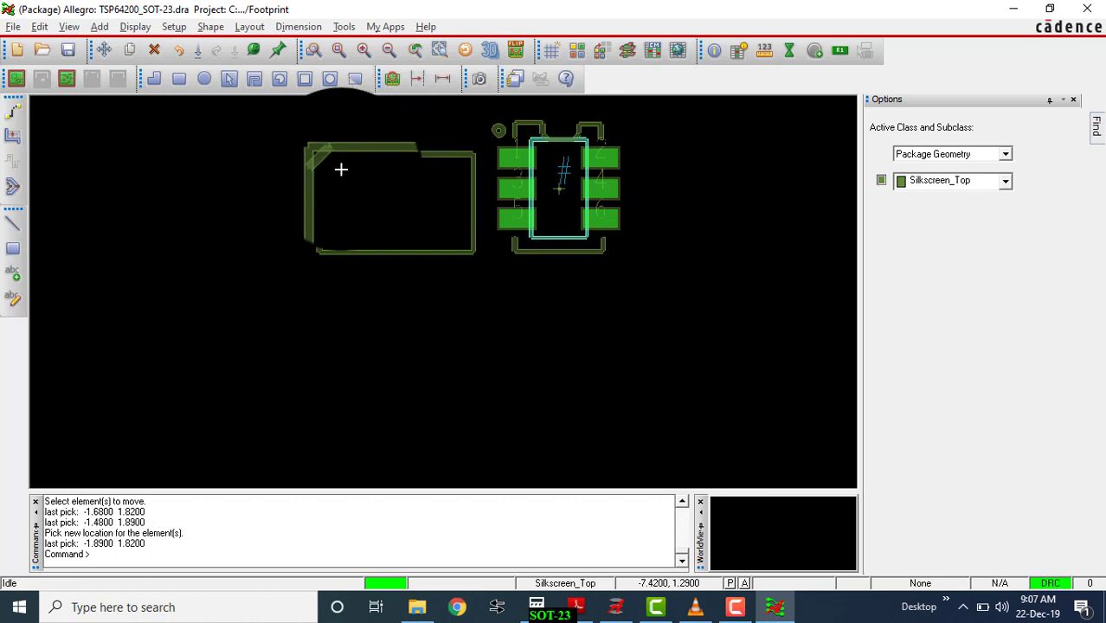
pyautogui.click(154, 49)
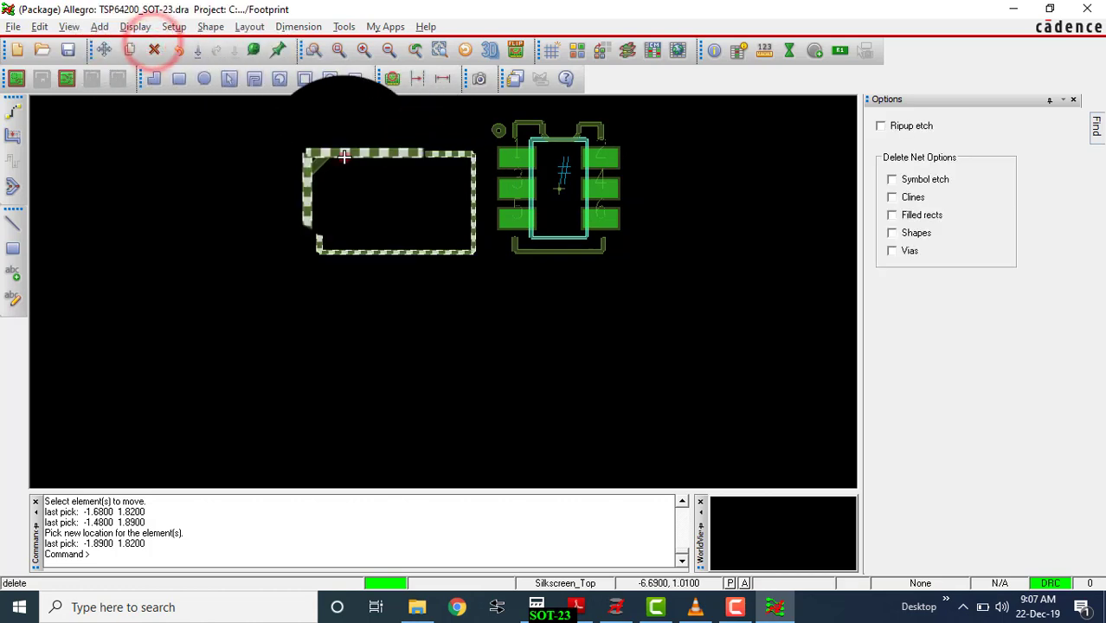
pyautogui.click(345, 159)
pyautogui.click(322, 158)
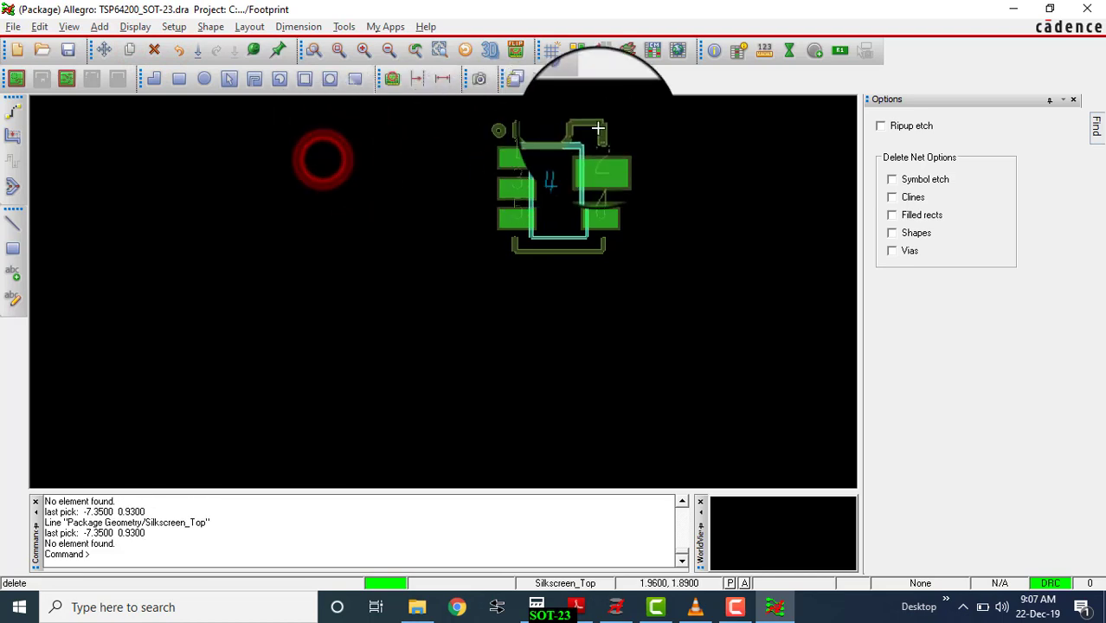
pyautogui.rightClick(365, 153)
pyautogui.click(399, 161)
pyautogui.click(100, 27)
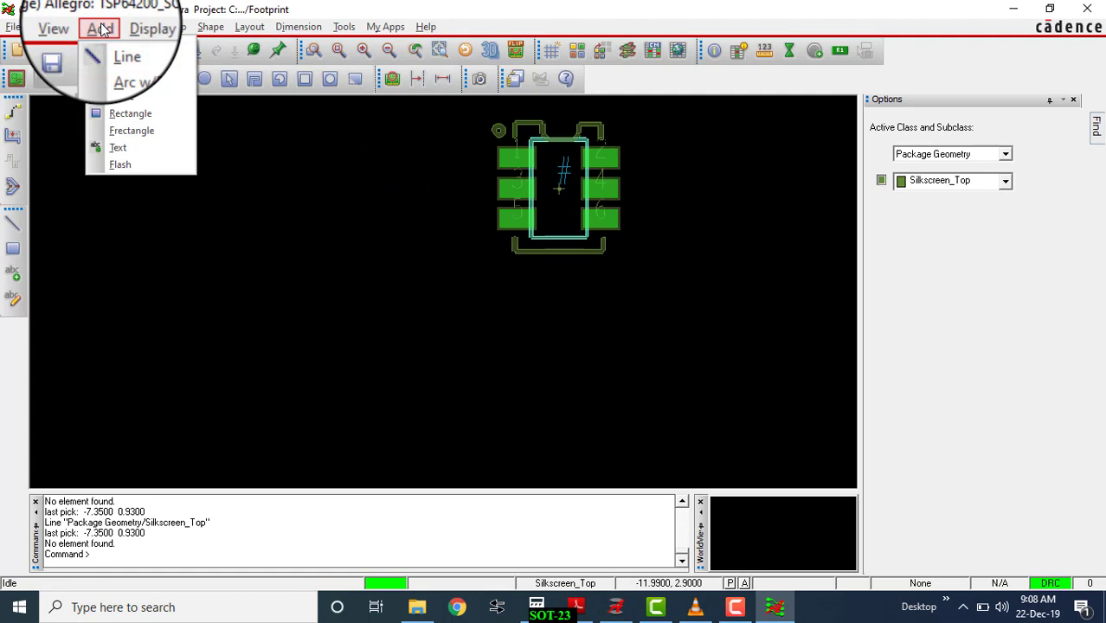
# Place Ref Des text on Silkscreen_Top just above the footprint
pyautogui.click(118, 147)
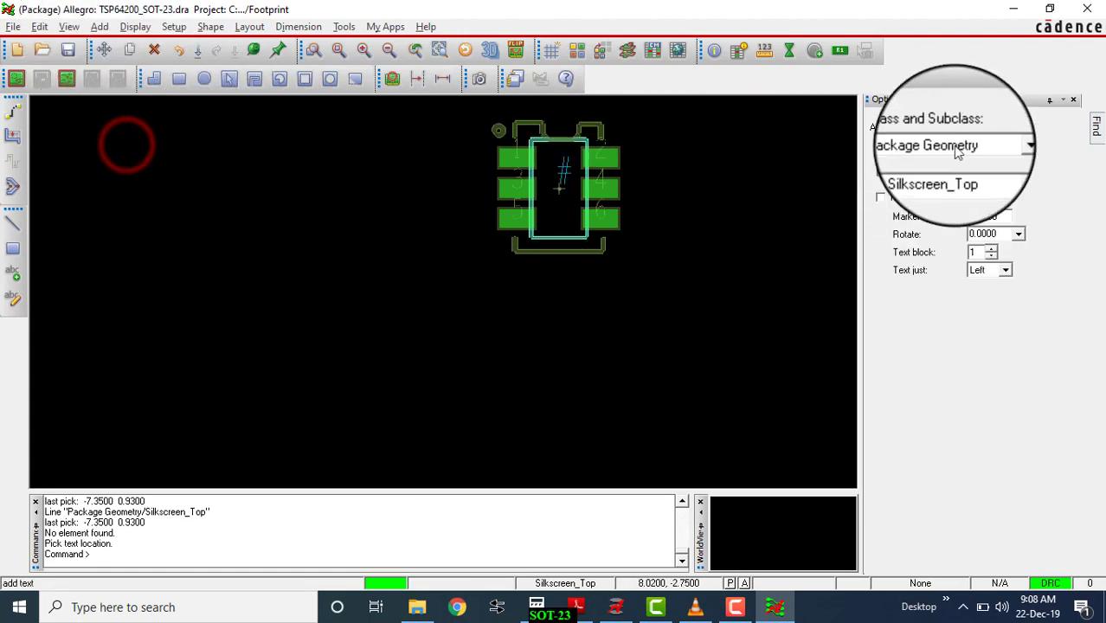
pyautogui.click(1006, 146)
pyautogui.click(942, 253)
pyautogui.click(1005, 145)
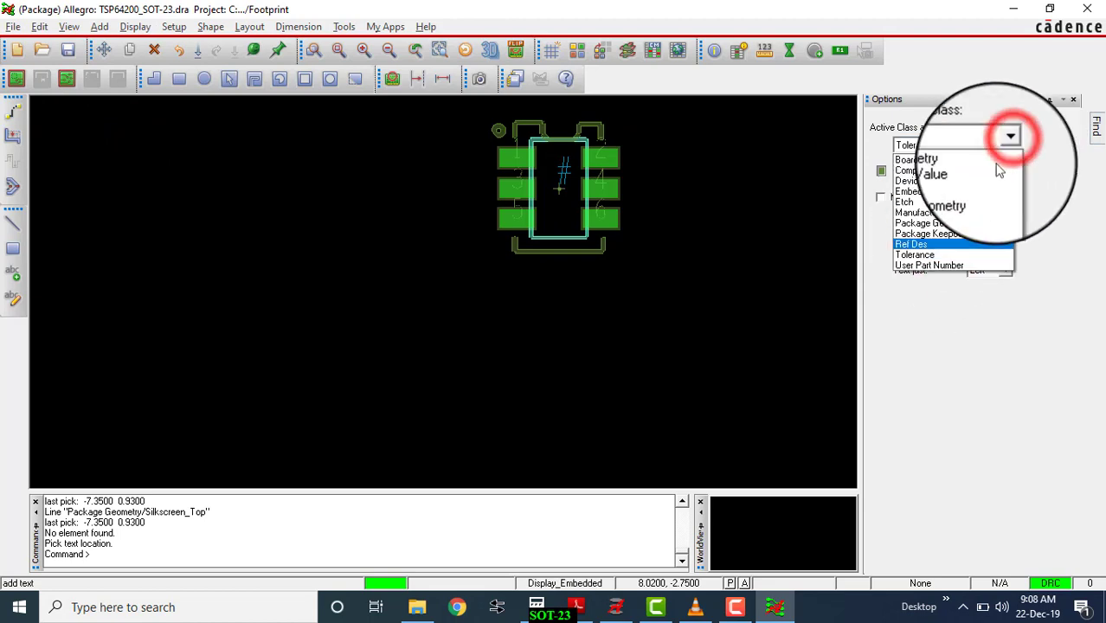
pyautogui.click(946, 246)
pyautogui.click(1004, 171)
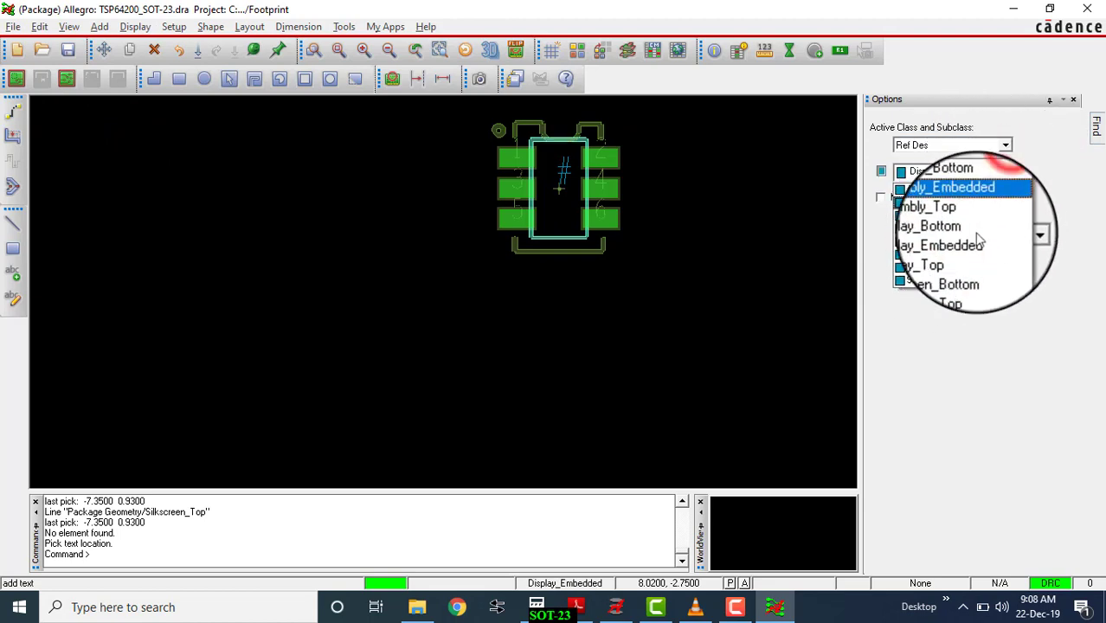
pyautogui.click(959, 281)
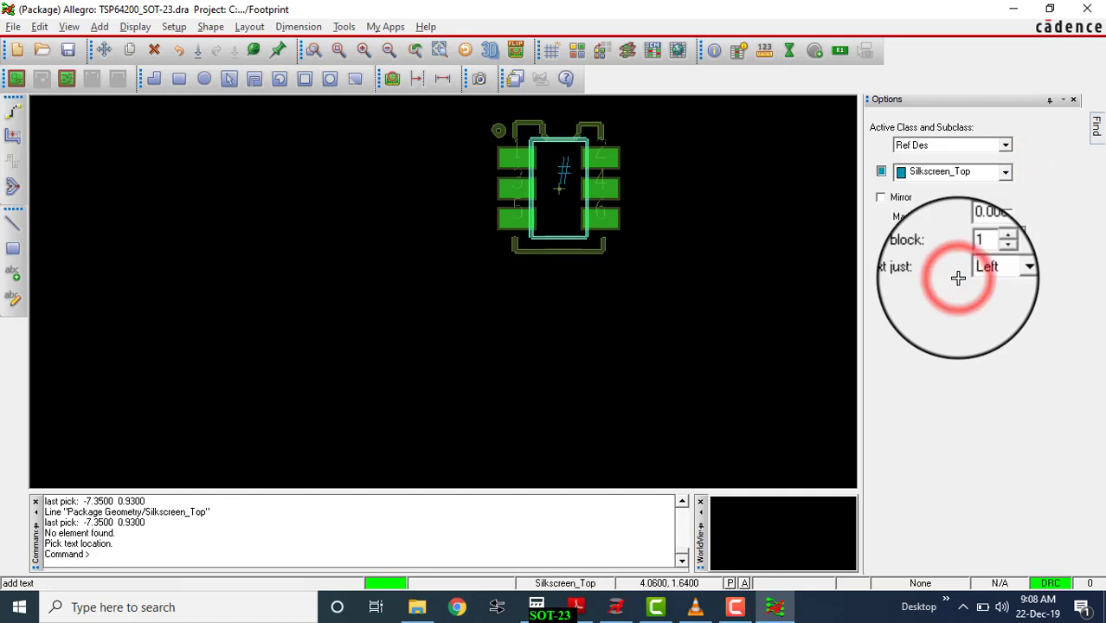
pyautogui.click(560, 116)
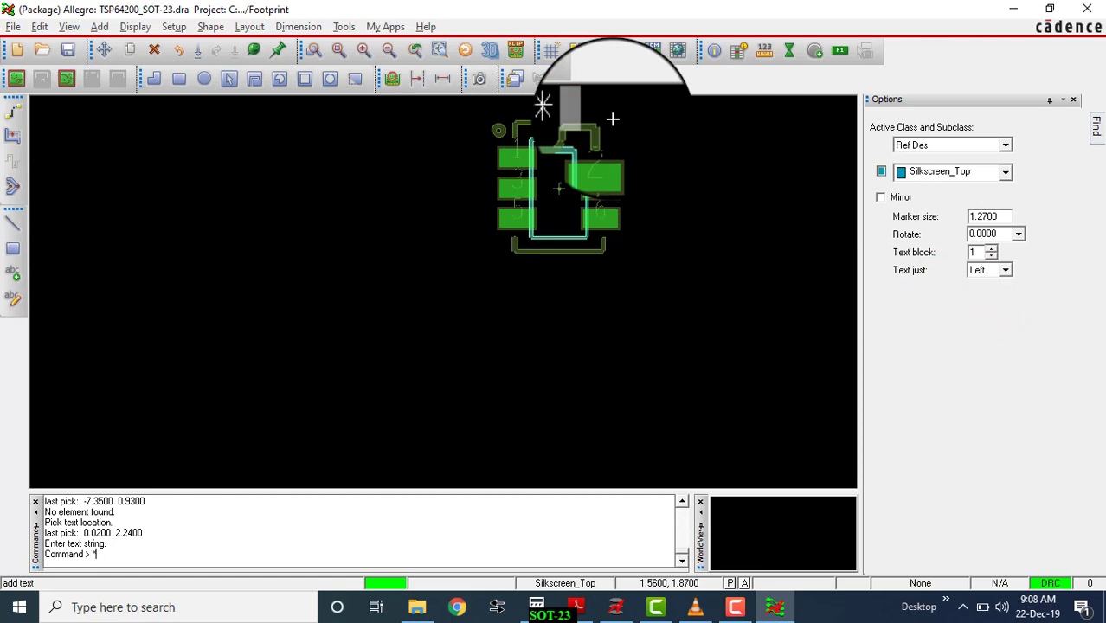
pyautogui.rightClick(612, 118)
pyautogui.click(653, 132)
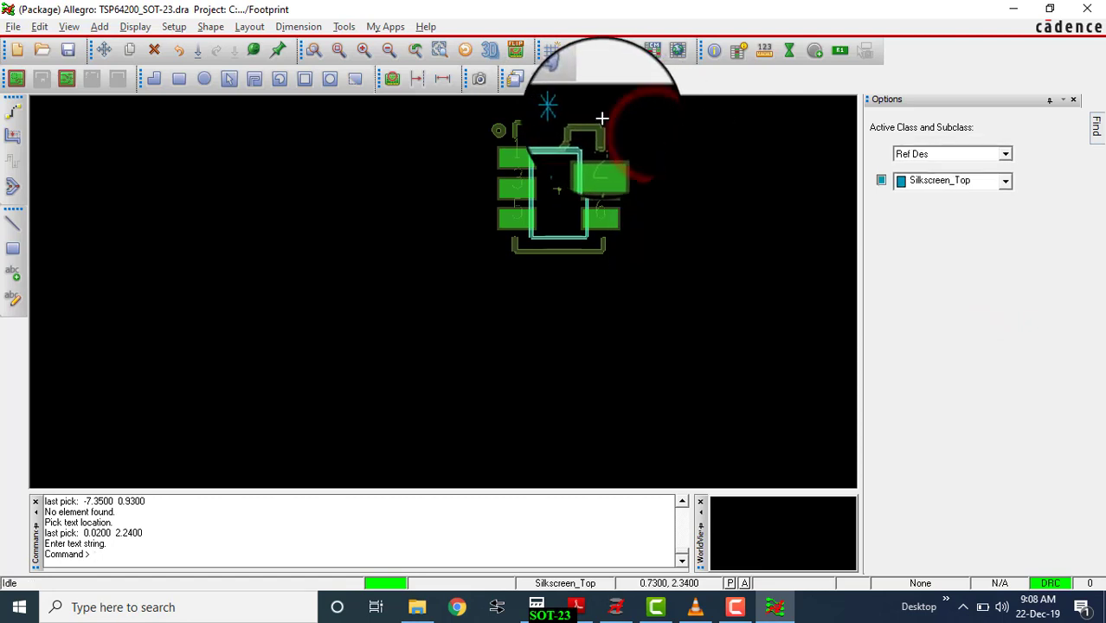
pyautogui.scroll(2, 601, 117)
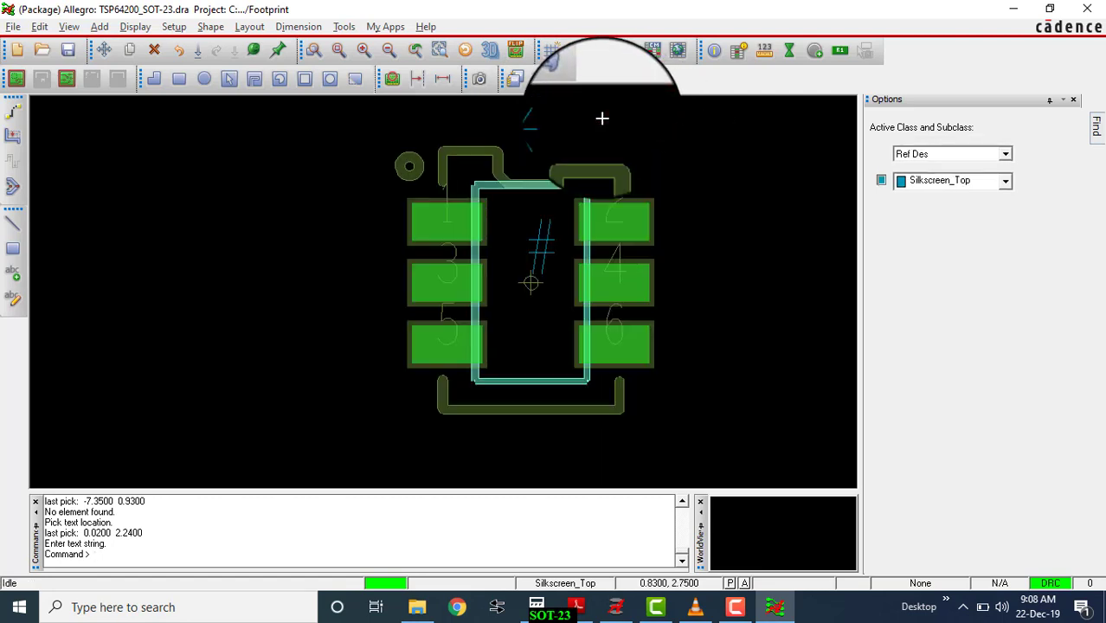
# Place 'SOT-23' text on Device Type / Display_Top just below the six-pad footprint
pyautogui.click(97, 31)
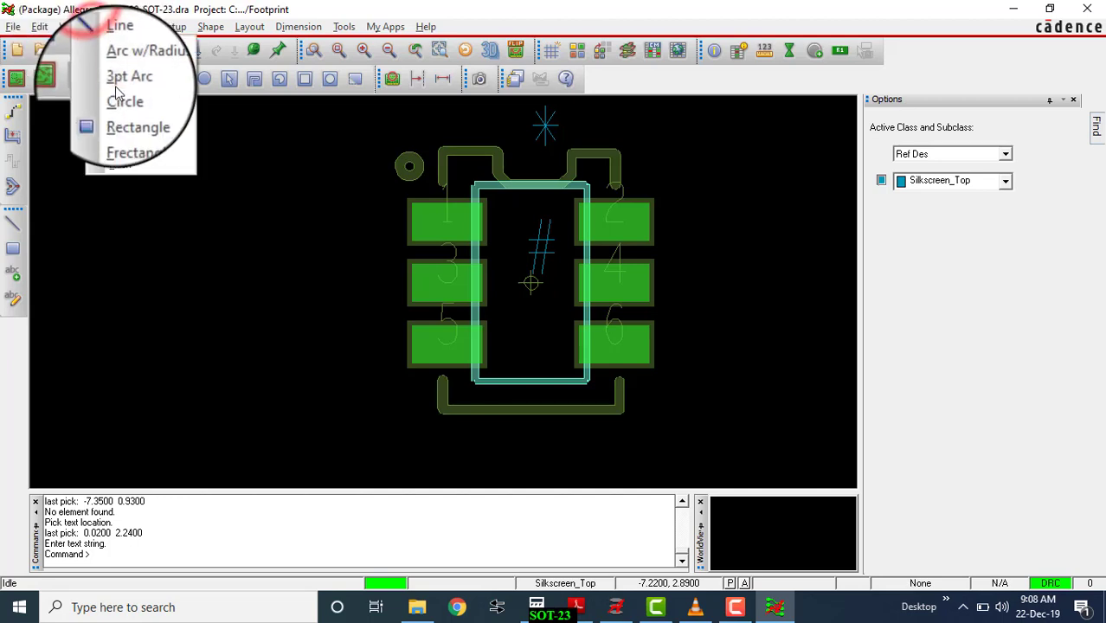
pyautogui.click(136, 143)
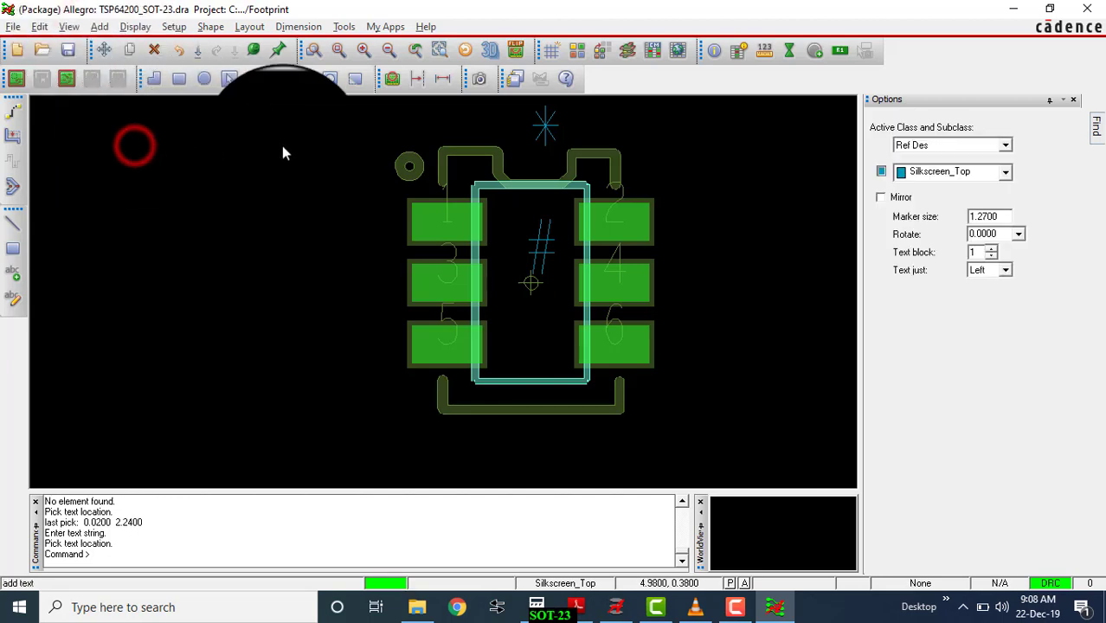
pyautogui.click(1002, 145)
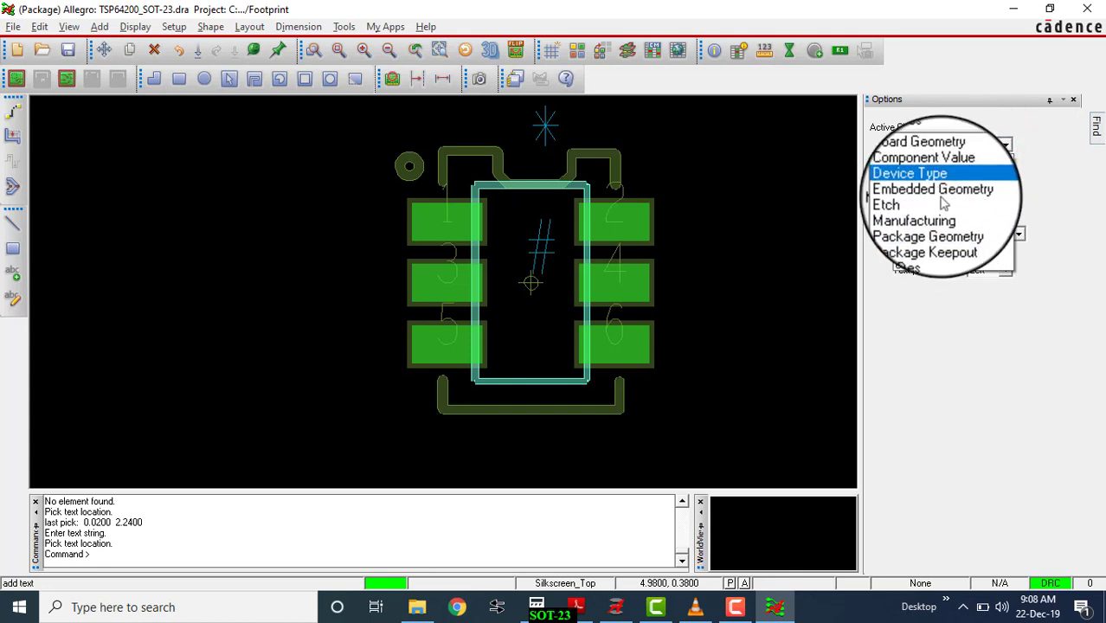
pyautogui.click(932, 177)
pyautogui.click(1007, 175)
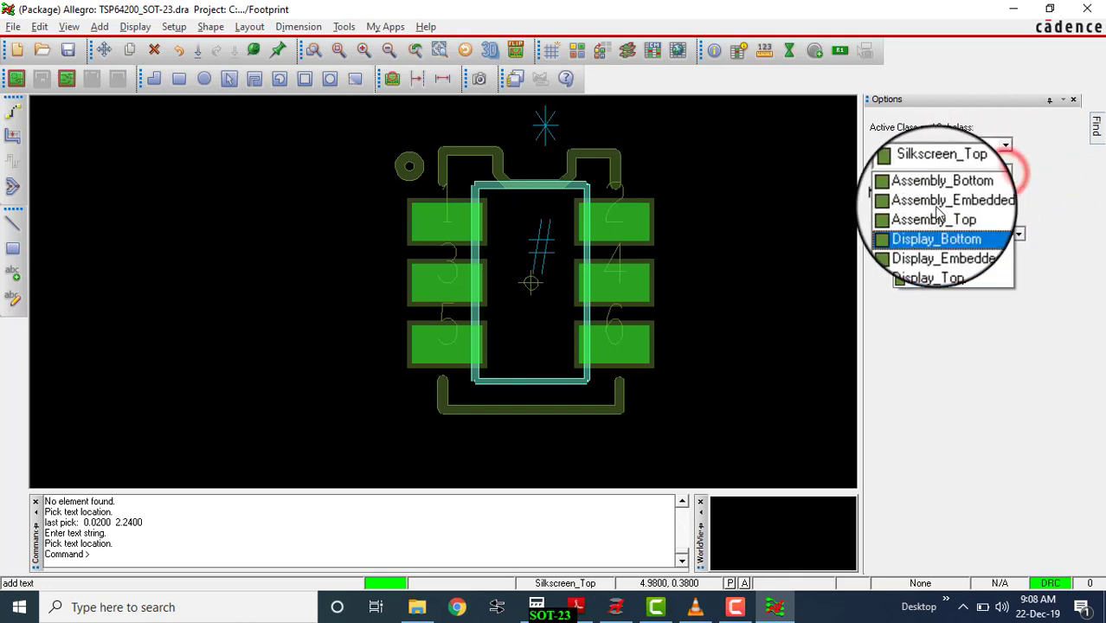
pyautogui.scroll(-2, 937, 212)
pyautogui.click(937, 212)
pyautogui.scroll(-2, 532, 450)
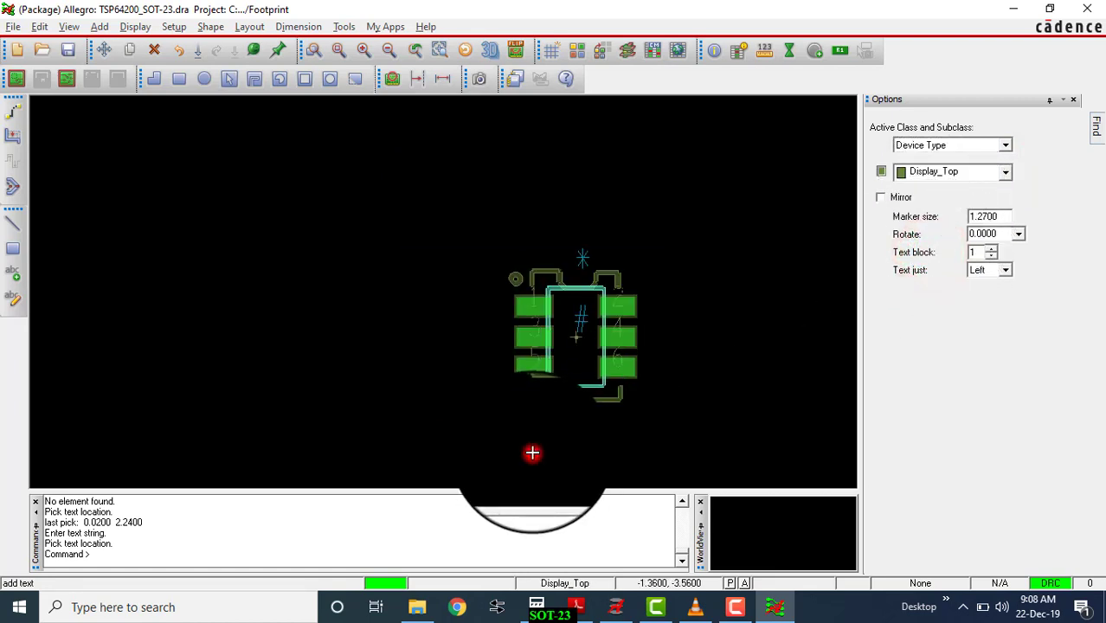
pyautogui.click(533, 453)
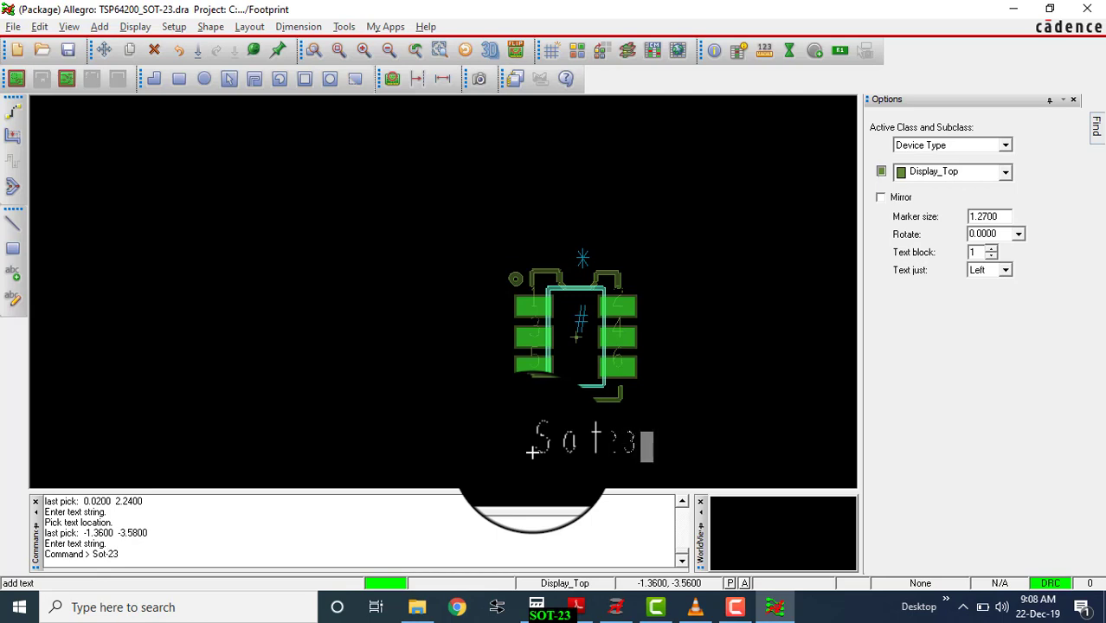
pyautogui.press('Return')
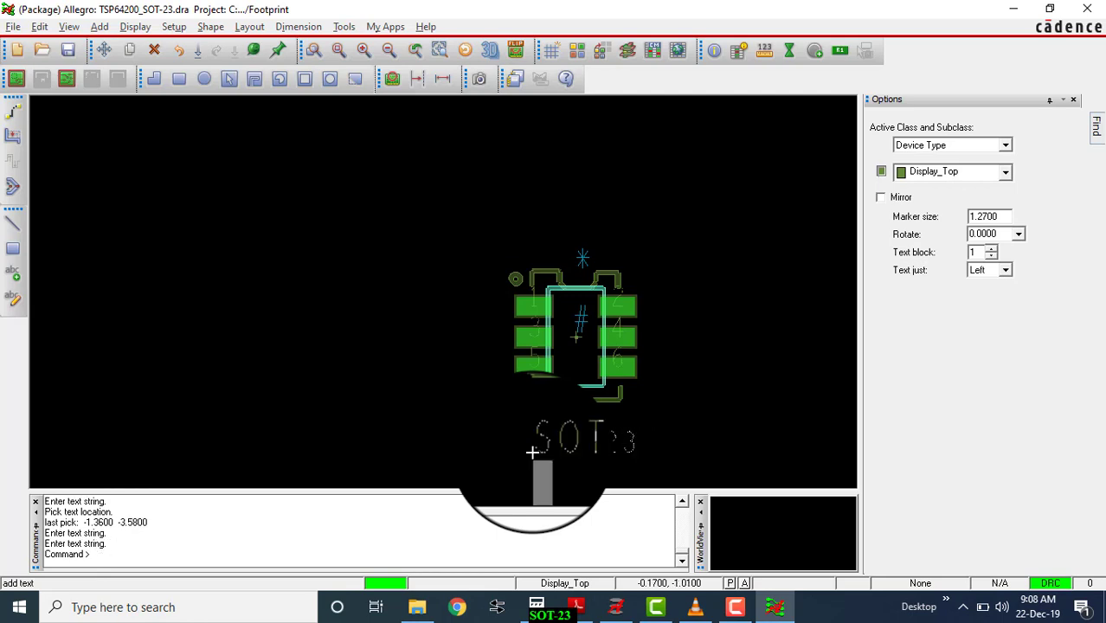
pyautogui.rightClick(647, 440)
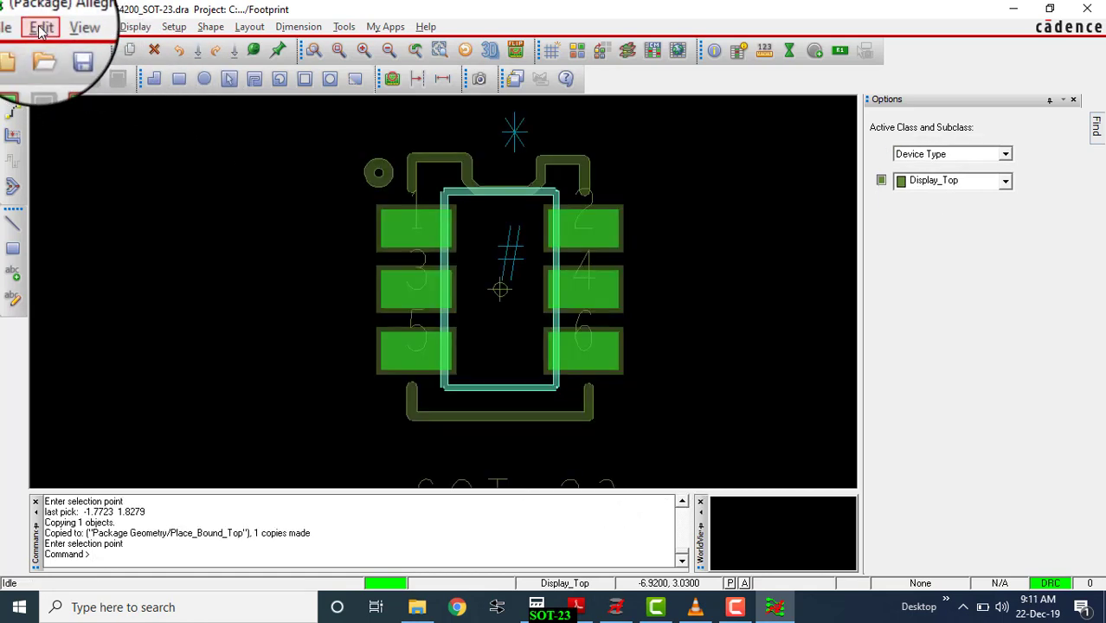
# Set up a Z-Copy Shape targeting Package Geometry / PLACE_BOUND_TOP with a 1.5 expand offset
pyautogui.click(40, 28)
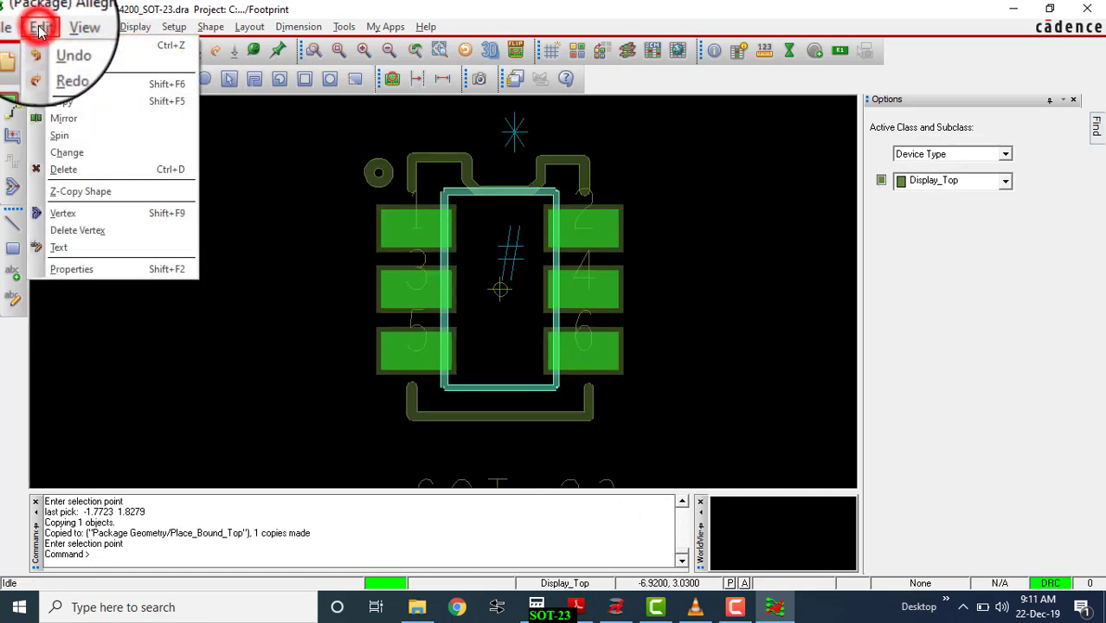
pyautogui.click(90, 190)
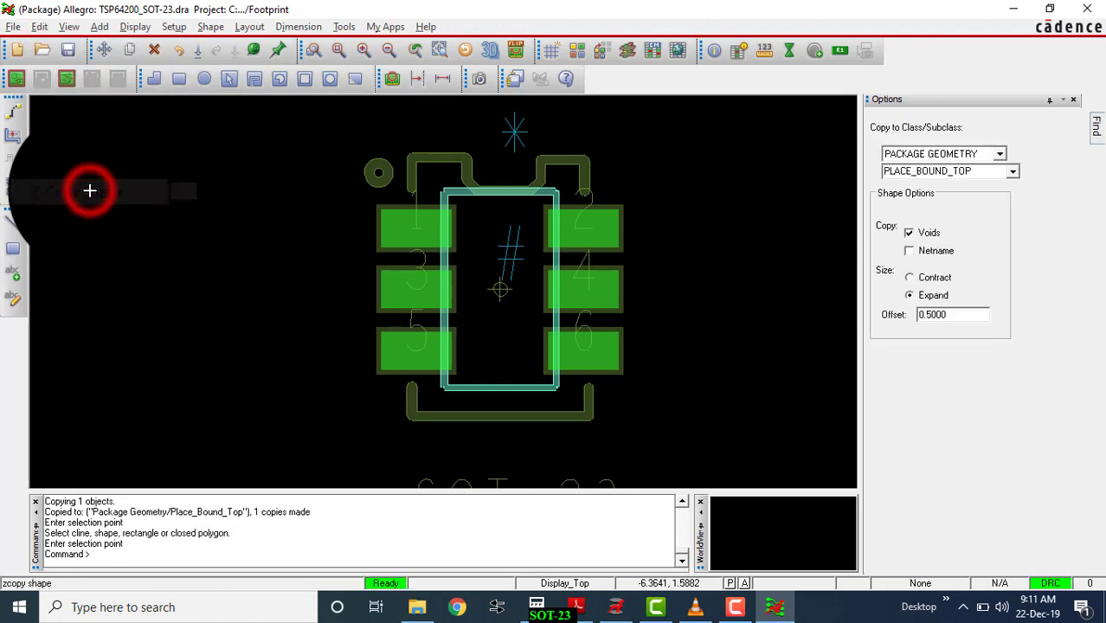
pyautogui.click(999, 154)
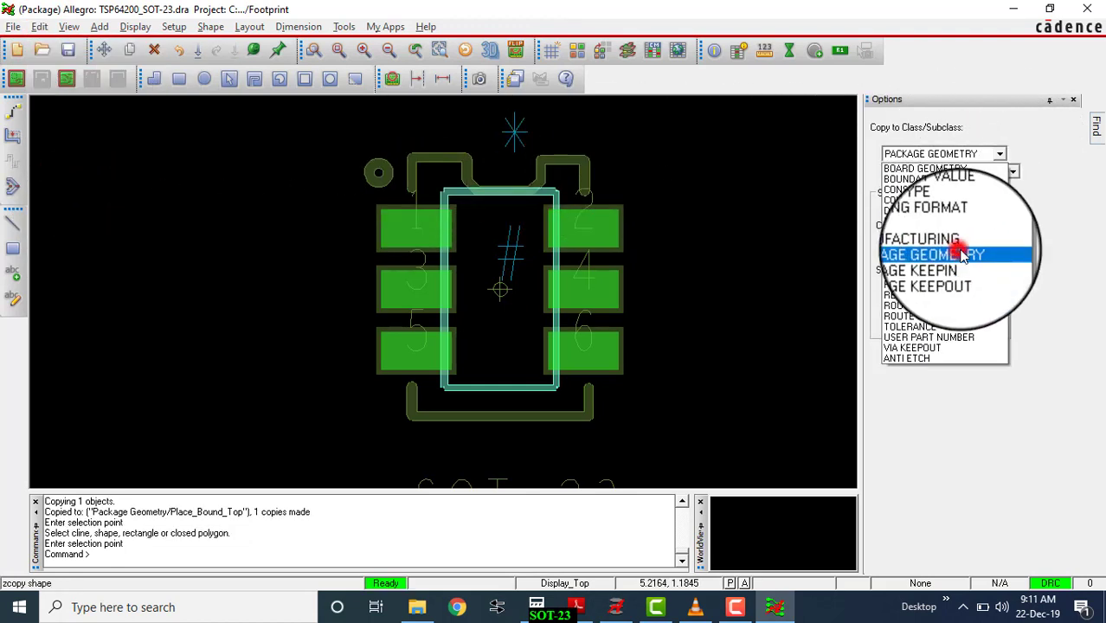
pyautogui.click(956, 251)
pyautogui.click(1013, 172)
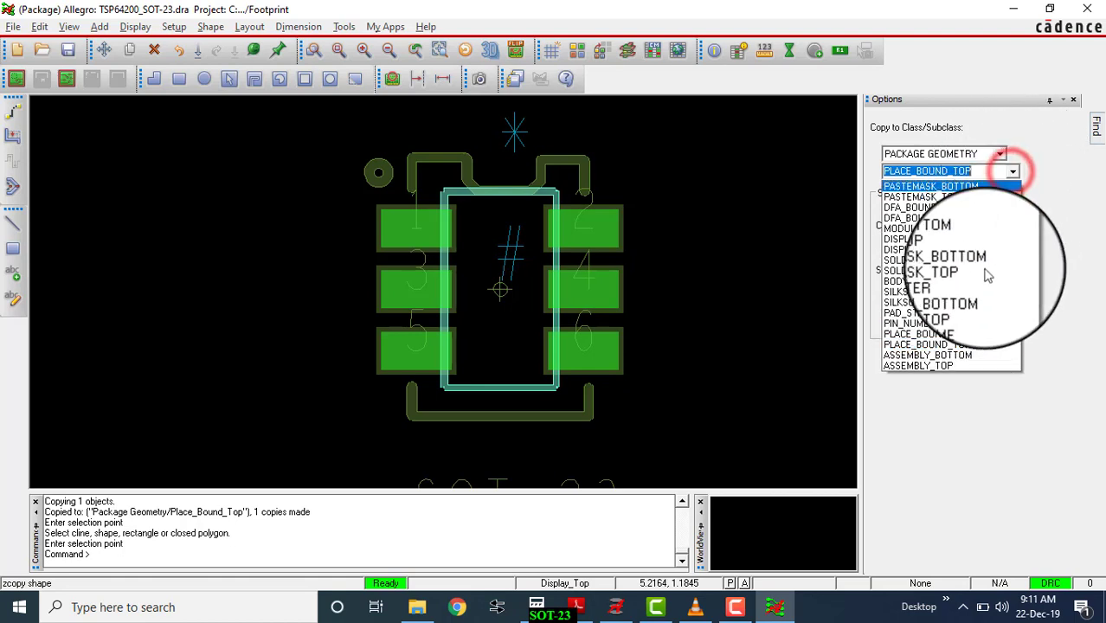
pyautogui.click(969, 342)
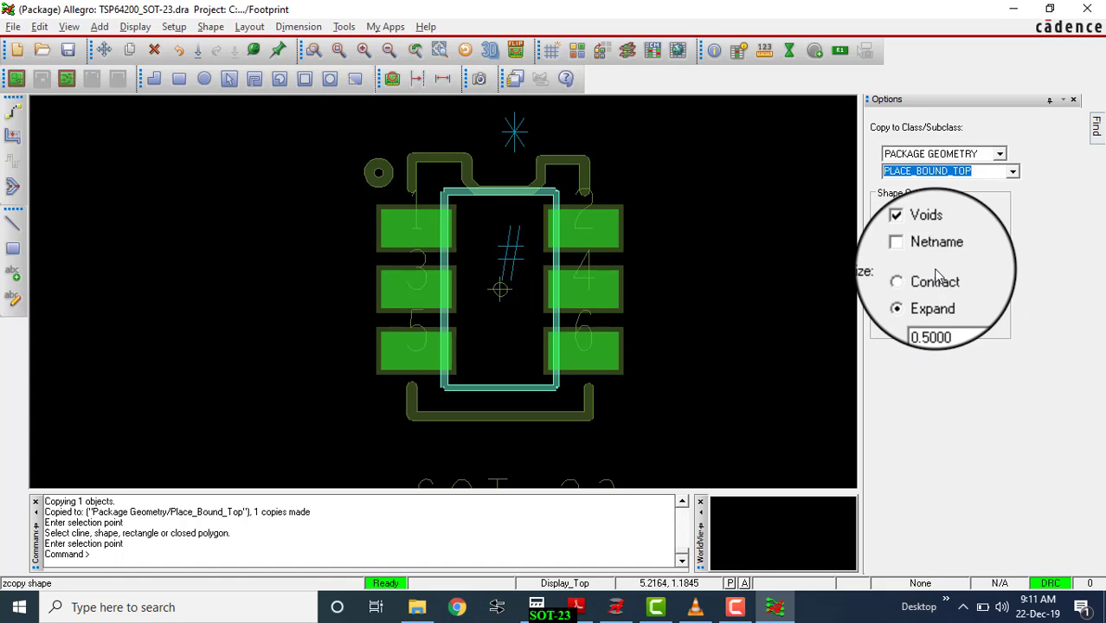
# Check the land pattern in the SOT-23 datasheet, then return to Allegro
pyautogui.click(576, 607)
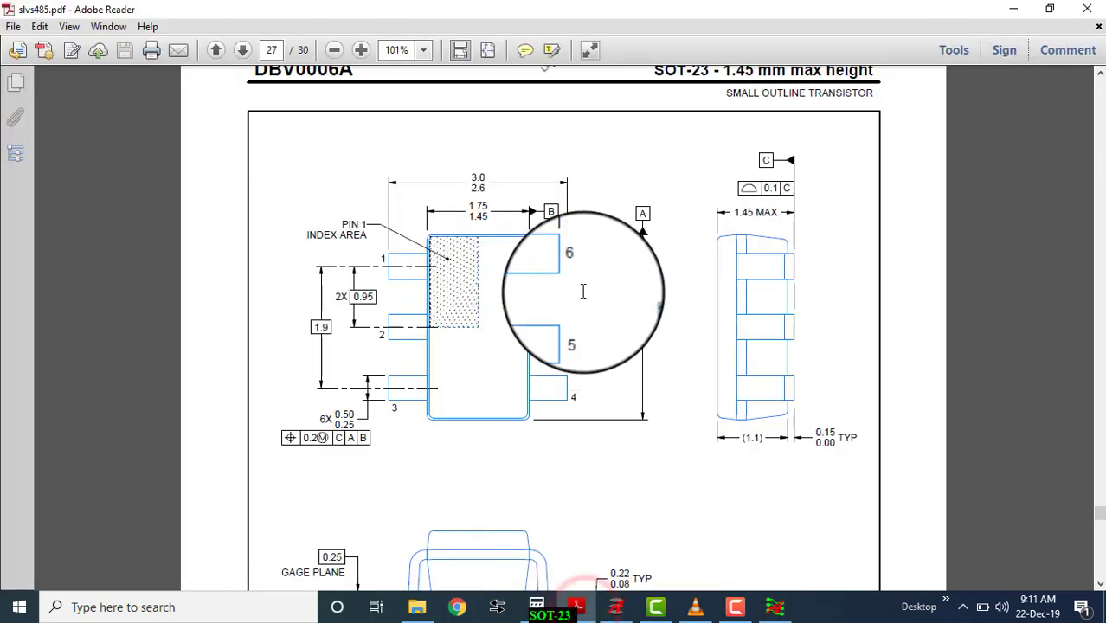
pyautogui.scroll(-15, 583, 300)
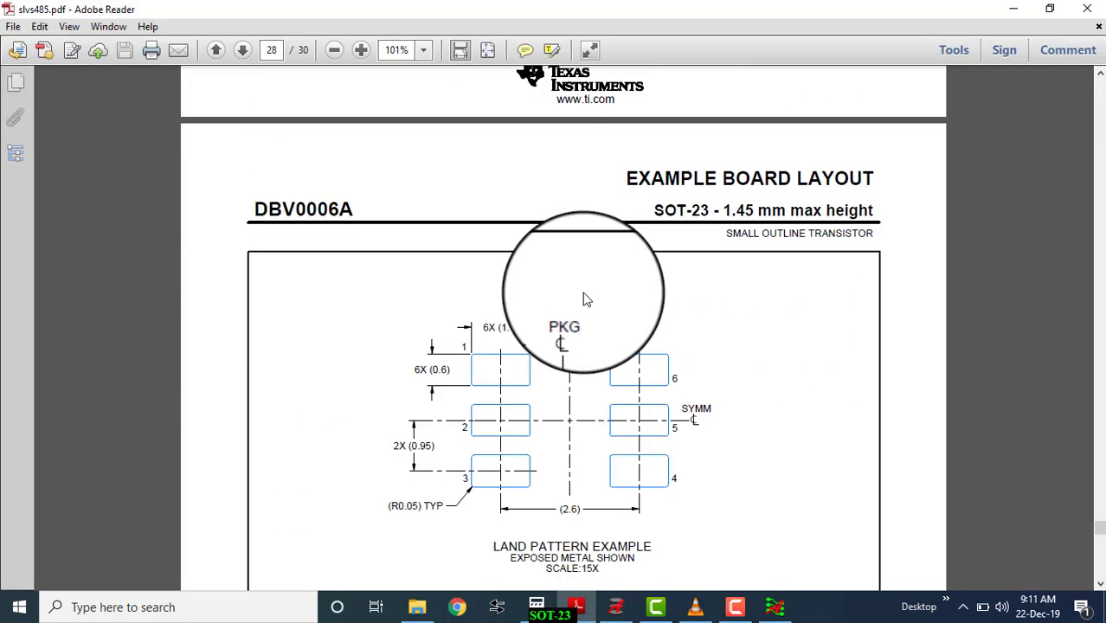
pyautogui.hotkey('alt', 'Tab')
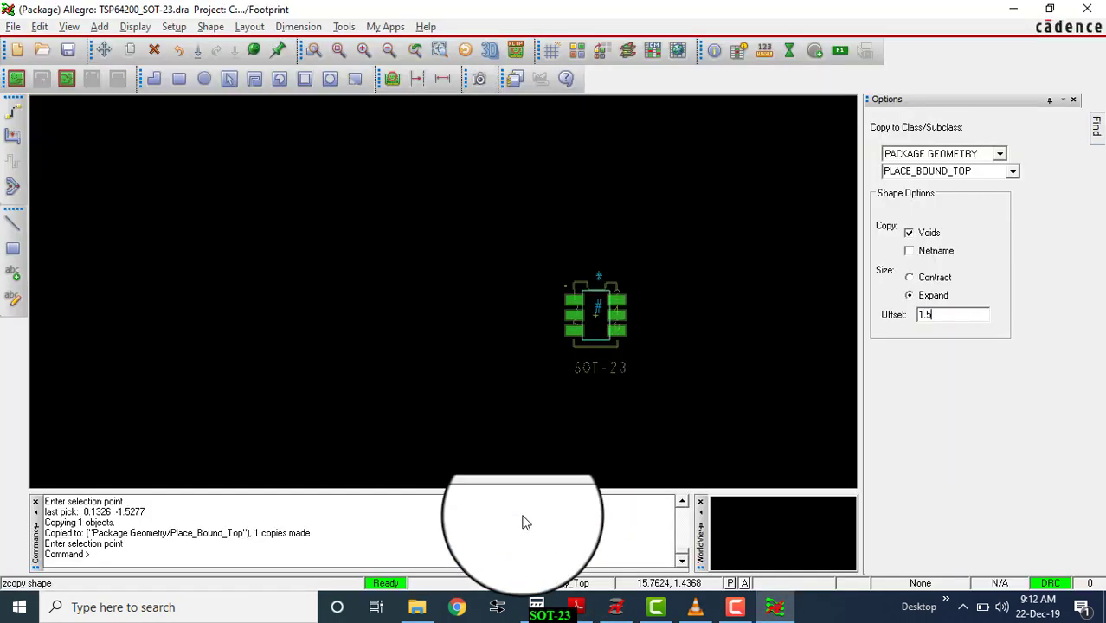
# Z-copy the body outline to Place_Bound_Top, expanded by 1.5, and end the command
pyautogui.scroll(3, 644, 316)
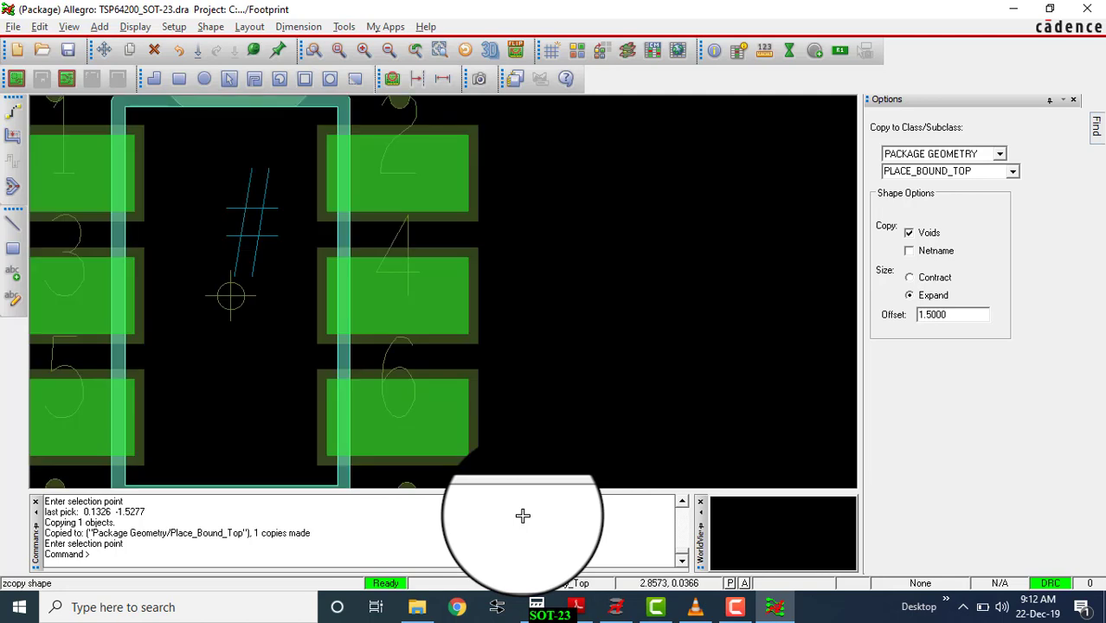
pyautogui.scroll(-2, 519, 501)
pyautogui.click(509, 351)
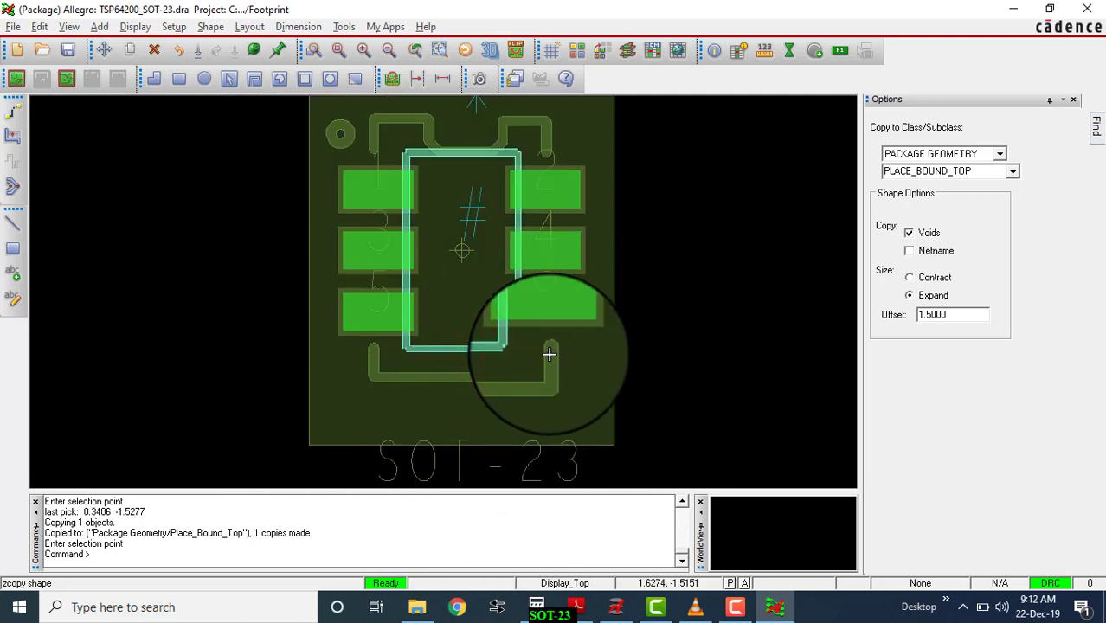
pyautogui.scroll(1, 548, 420)
pyautogui.scroll(-3, 548, 423)
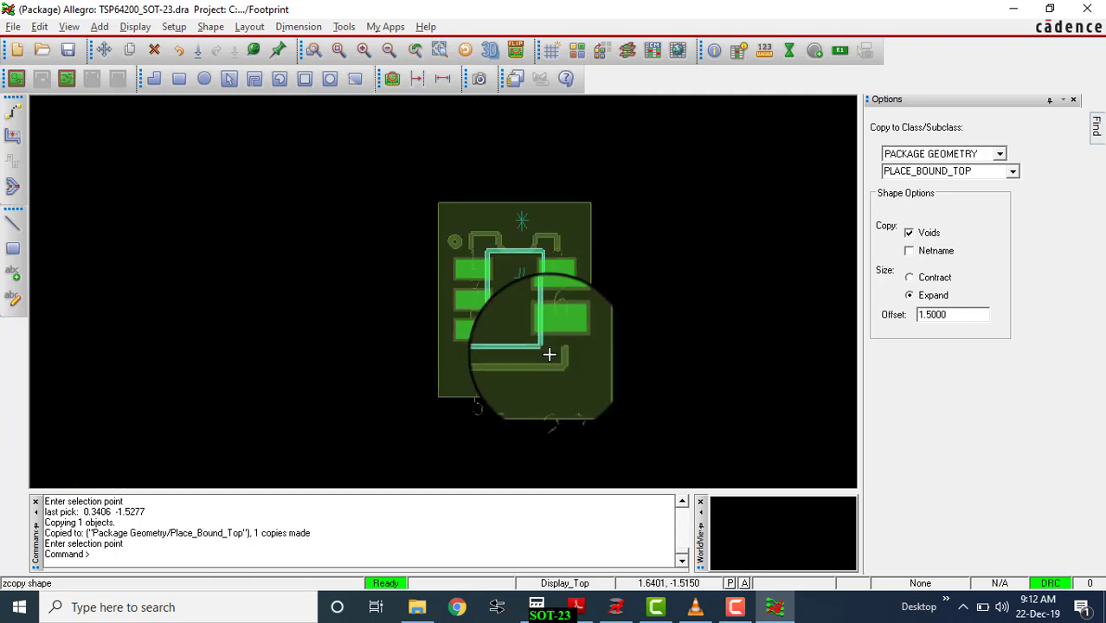
pyautogui.rightClick(696, 240)
pyautogui.click(718, 188)
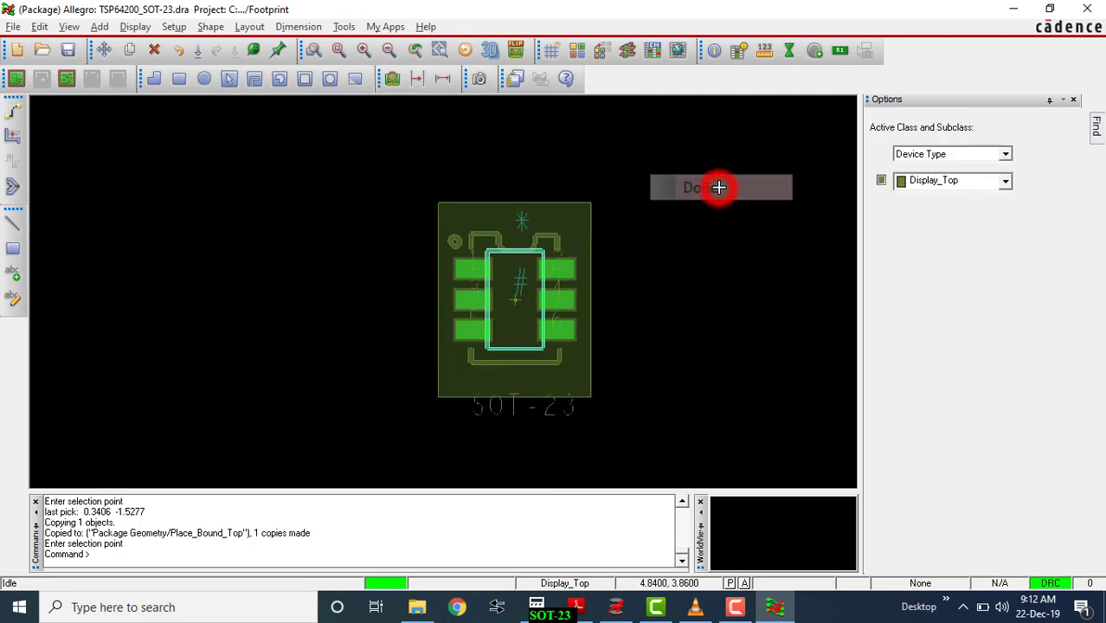
# Attempt a Z-Copy Shape onto Manufacturing / PROBE_TOP, which Allegro rejects
pyautogui.click(40, 27)
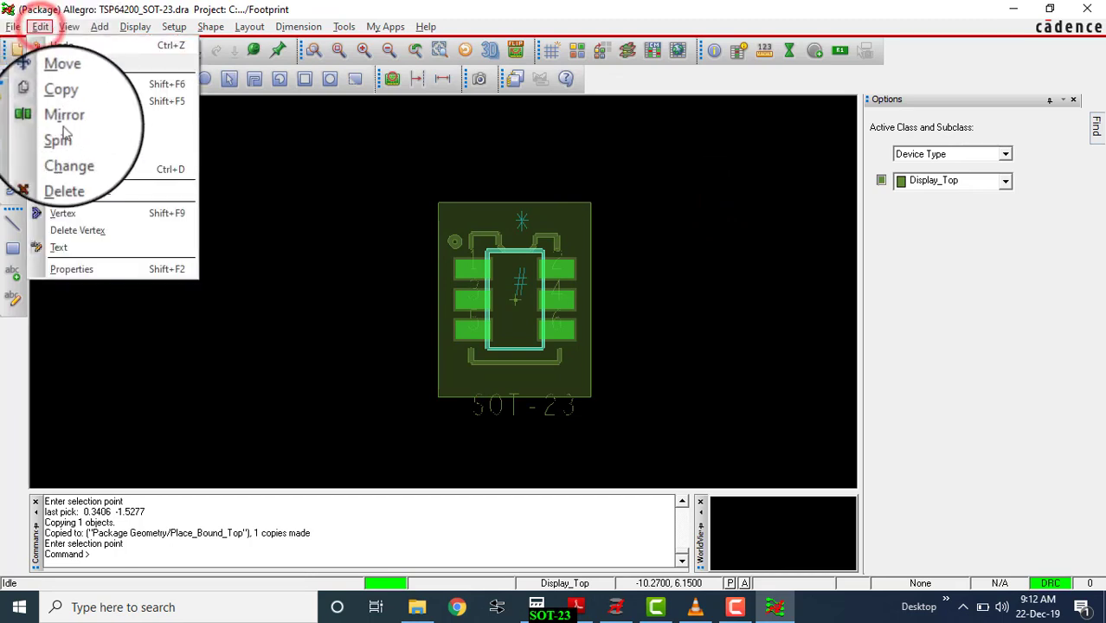
pyautogui.click(78, 190)
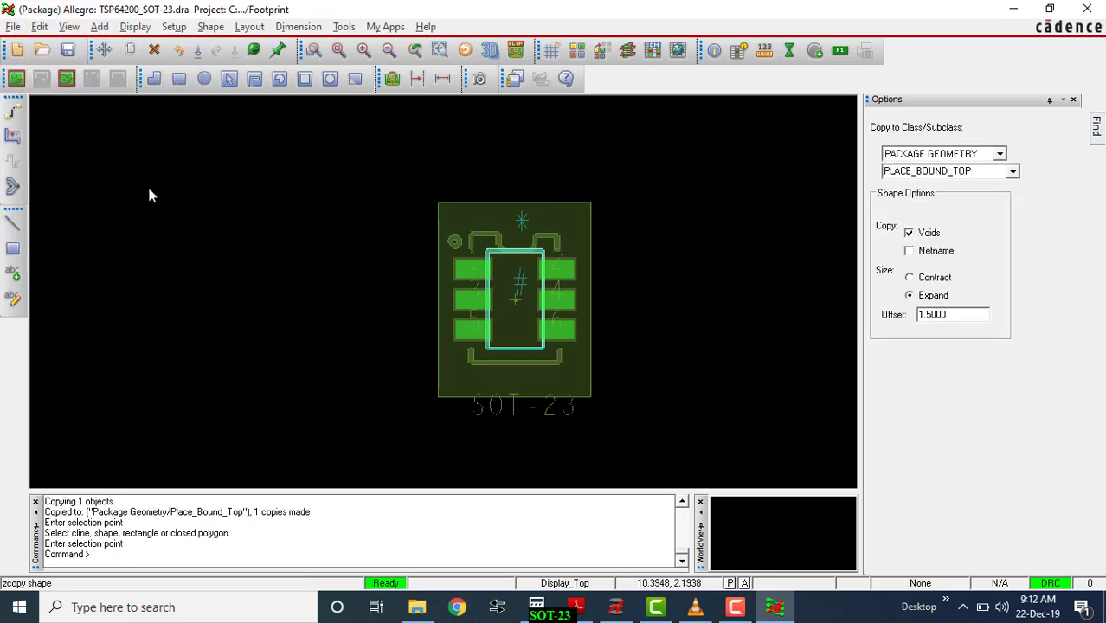
pyautogui.click(962, 156)
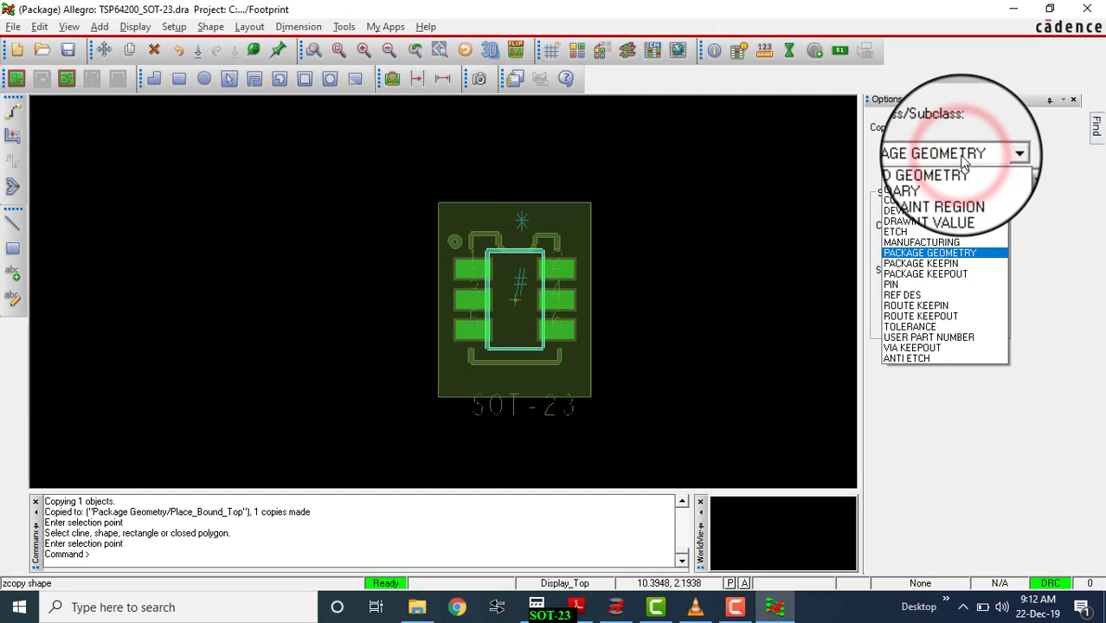
pyautogui.click(921, 243)
pyautogui.click(1010, 173)
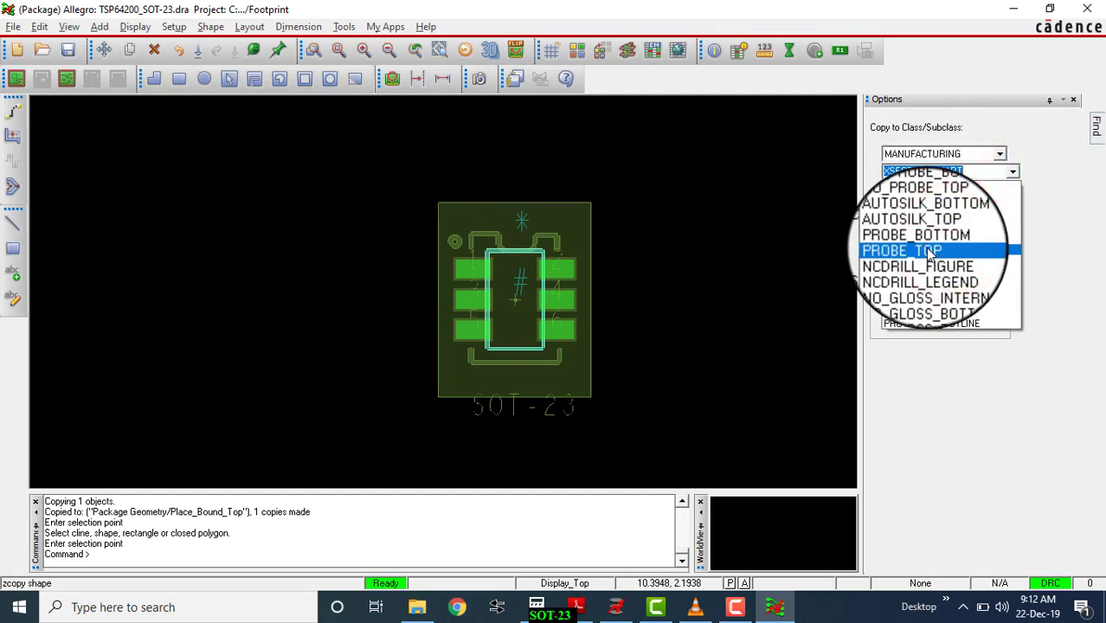
pyautogui.click(931, 251)
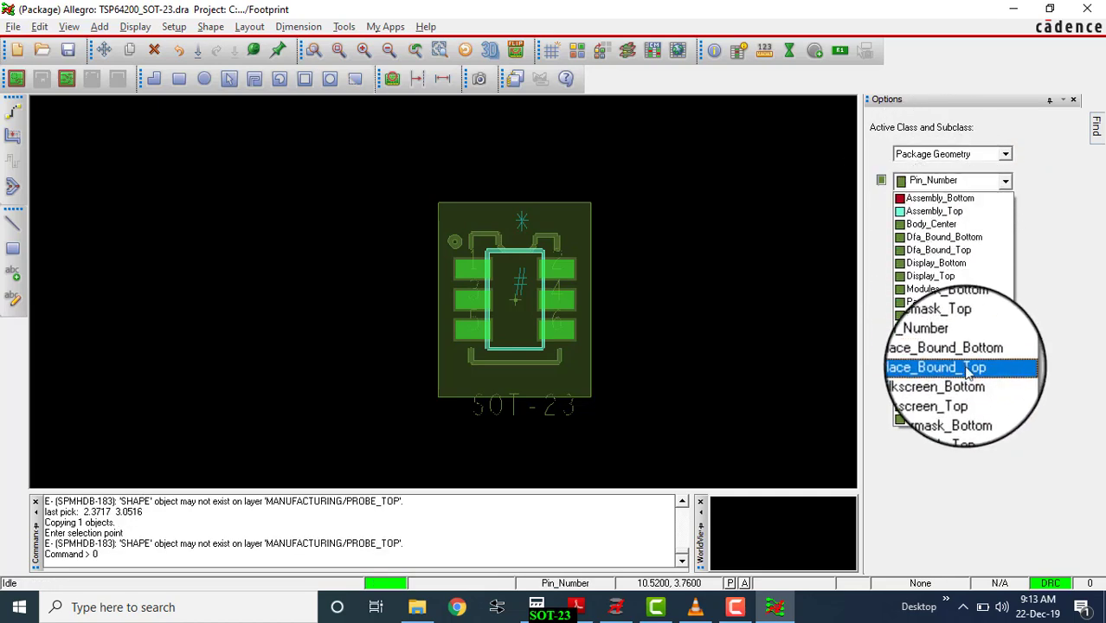
# Make Place_Bound_Top the active subclass and toggle its visibility off and back on
pyautogui.click(964, 369)
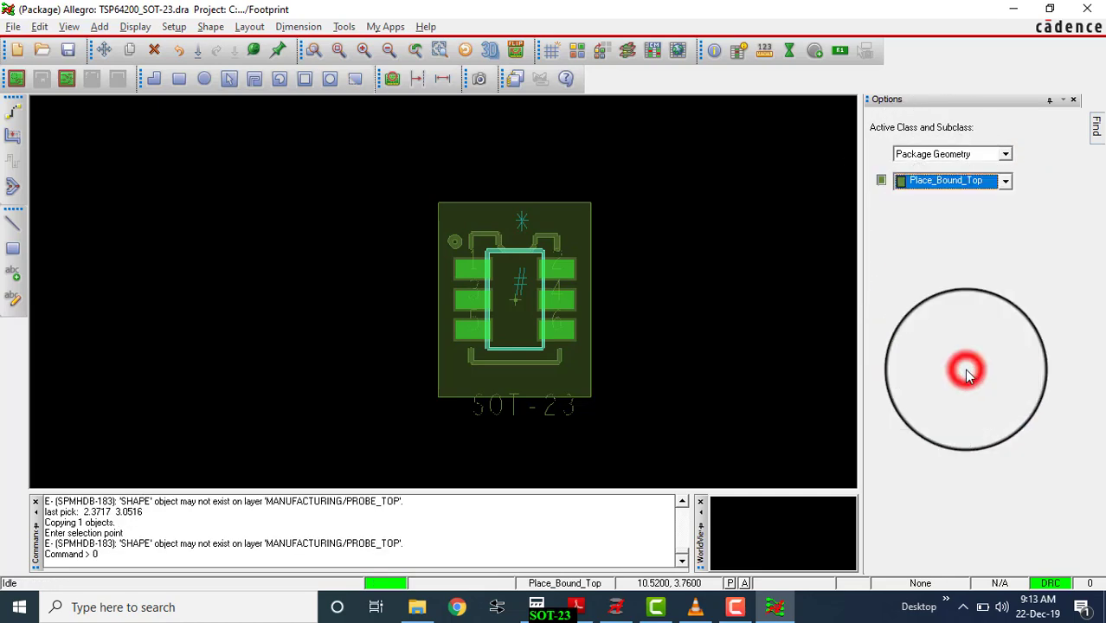
pyautogui.click(882, 180)
pyautogui.click(881, 181)
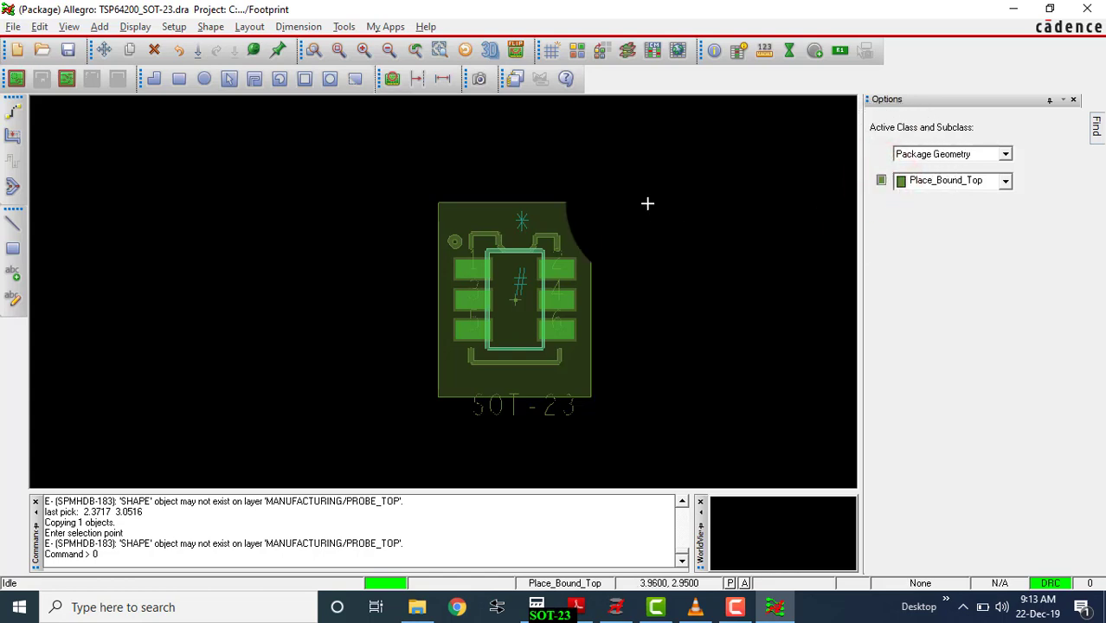
pyautogui.click(13, 26)
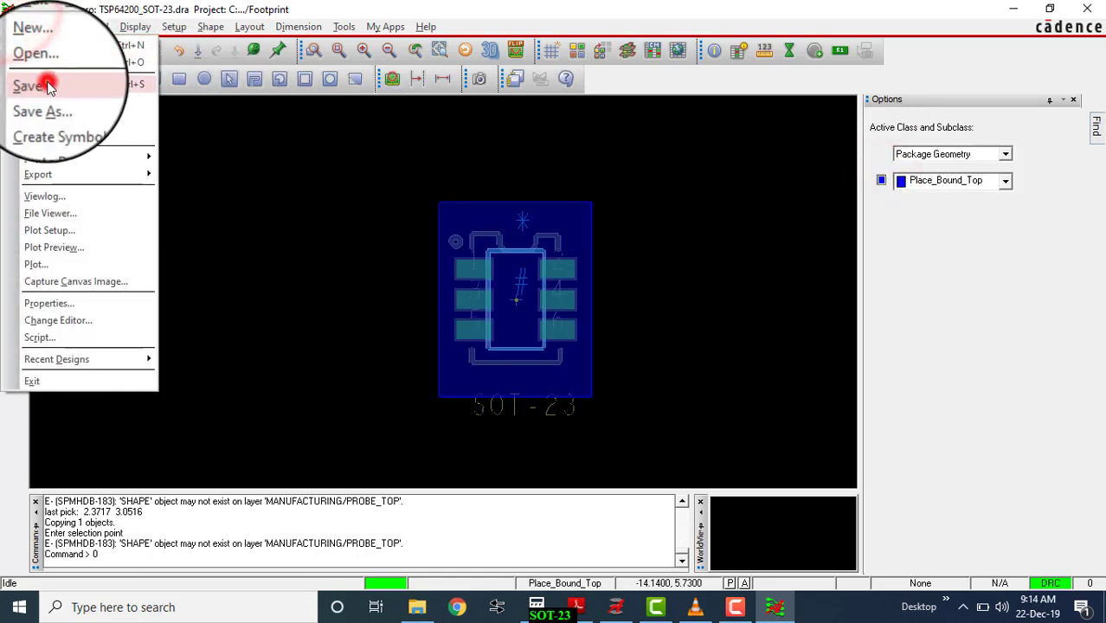
# Save TSP64200_SOT-23.dra and highlight the console lines confirming tsp64200_sot-23.psm was created
pyautogui.click(48, 86)
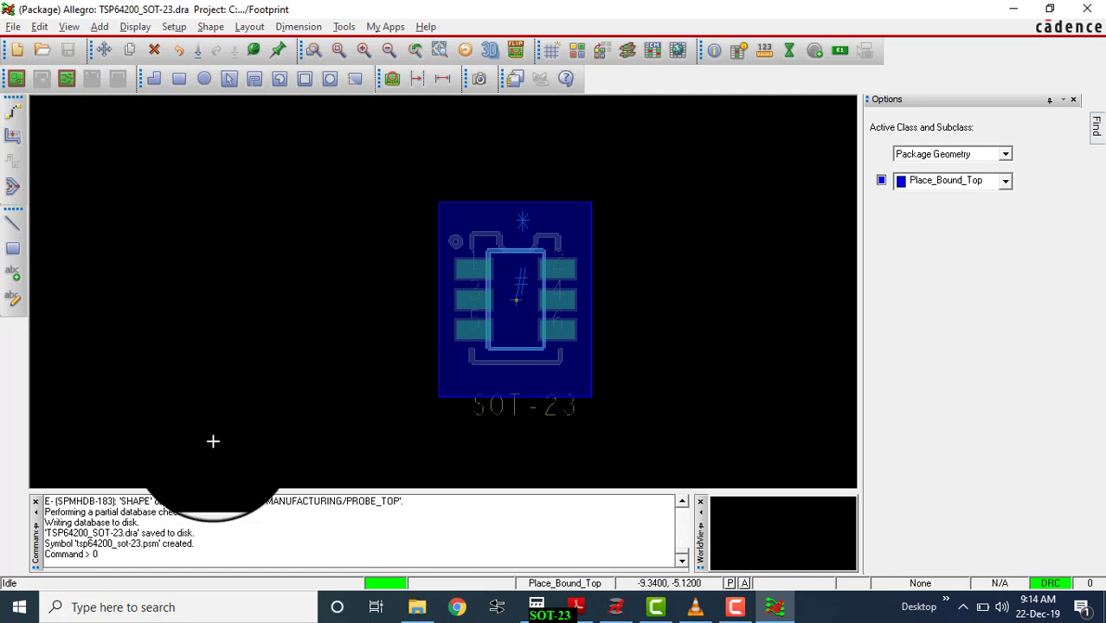
pyautogui.moveTo(198, 532); pyautogui.dragTo(46, 533)
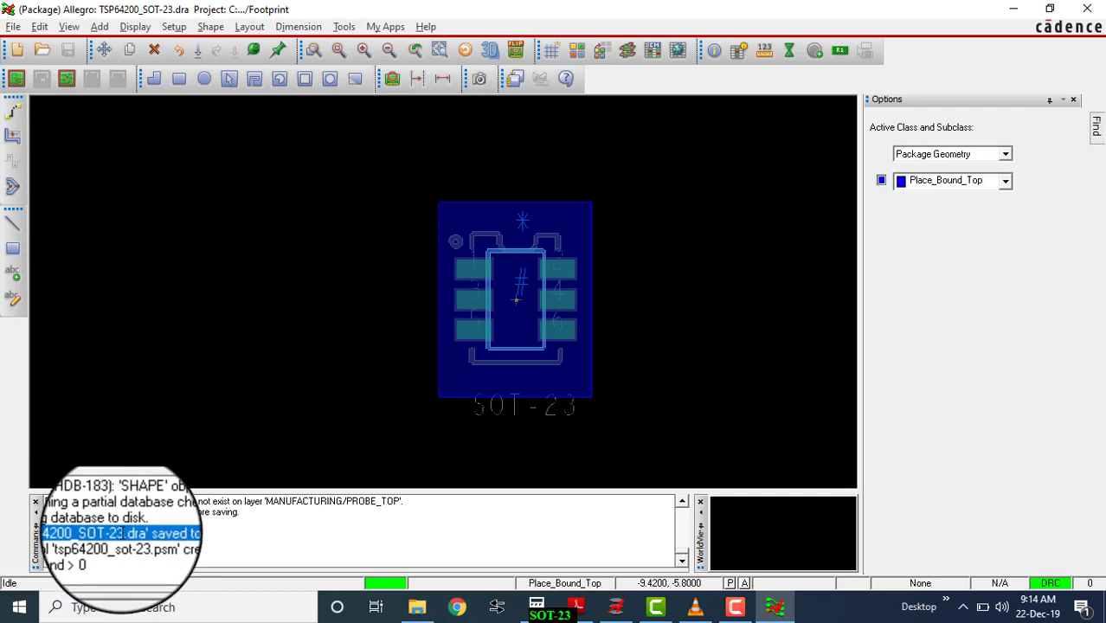
pyautogui.moveTo(194, 544); pyautogui.dragTo(45, 543)
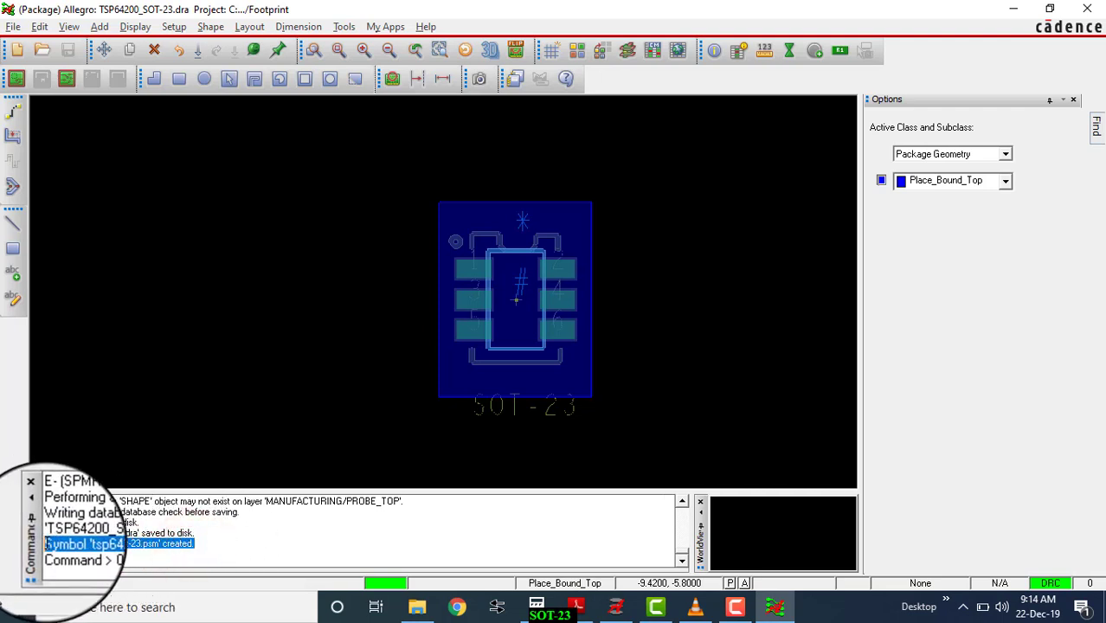